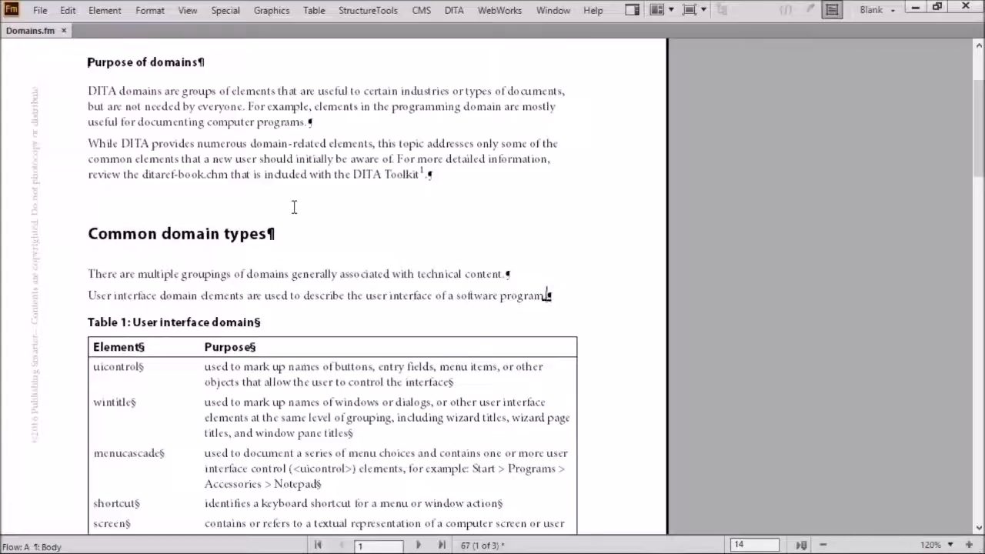
# Step: Insert a footnote after the word "programming" in the first paragraph with the text "This is before"
pyautogui.click(461, 107)
pyautogui.click(225, 10)
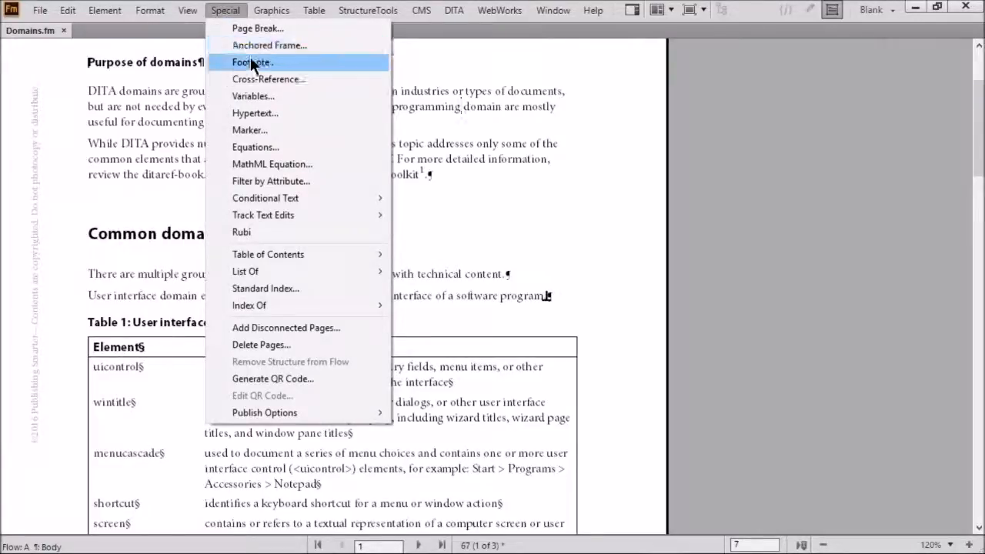
pyautogui.click(251, 60)
pyautogui.write('This is before')
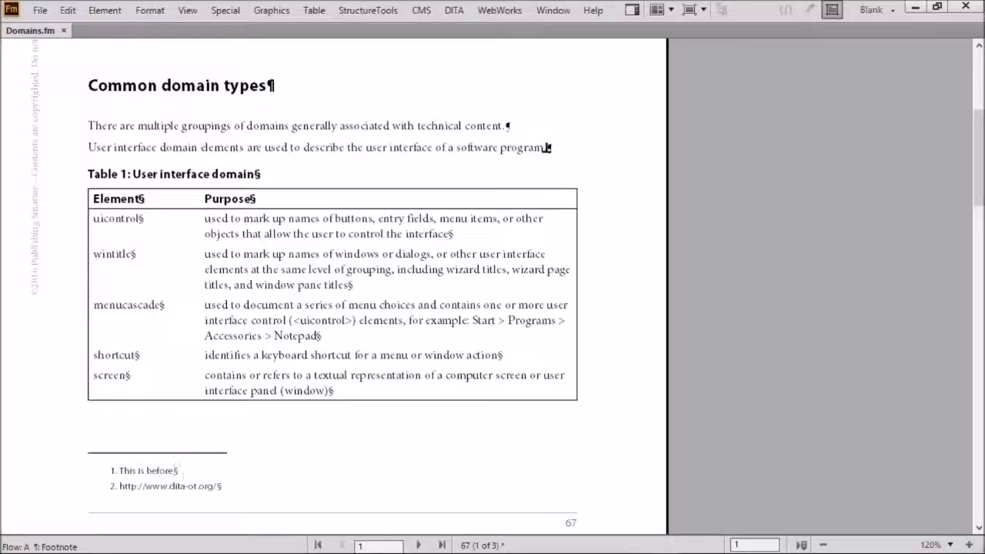
# Step: Insert a footnote after "technical content" under Common domain types with the text "another after"
pyautogui.scroll(2, 333, 285)
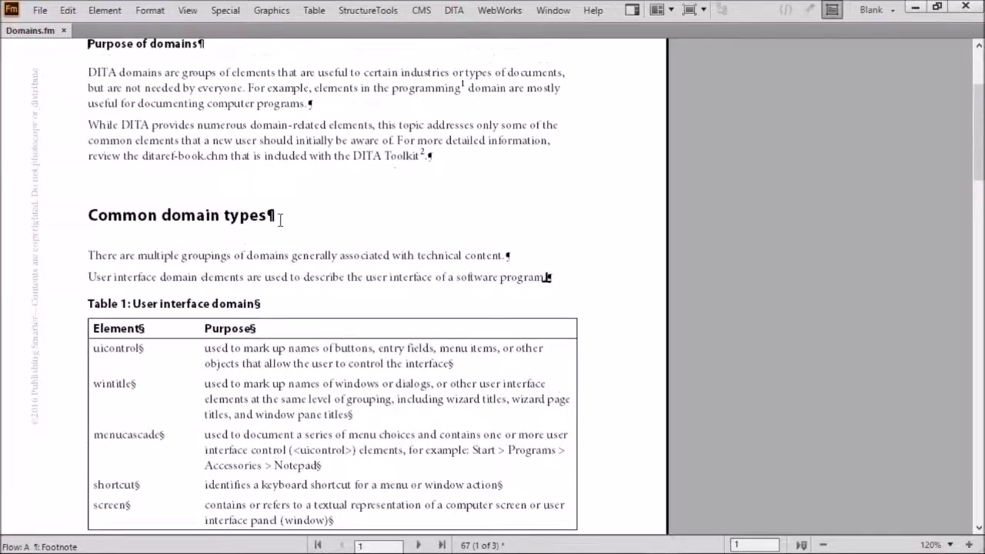
pyautogui.moveTo(139, 256); pyautogui.dragTo(269, 255)
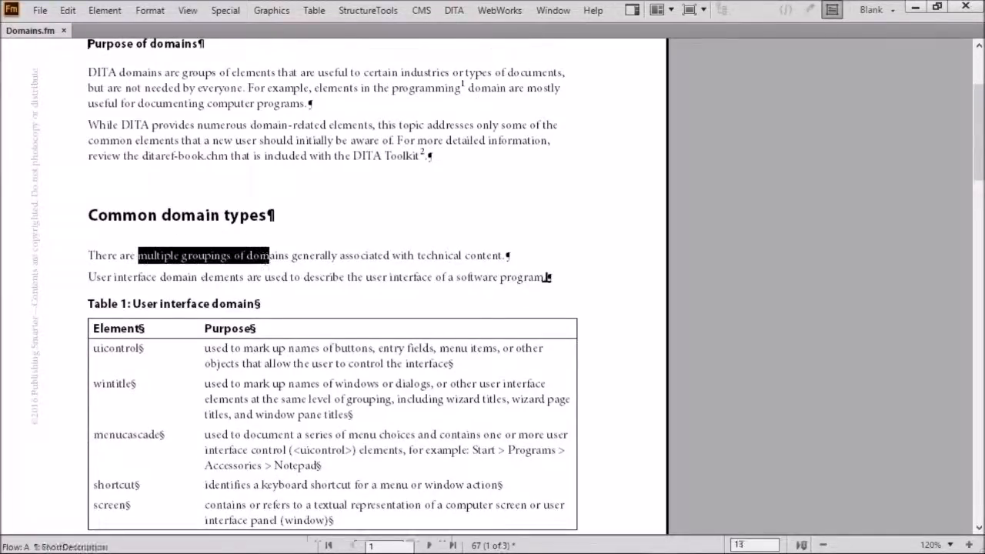
pyautogui.click(501, 256)
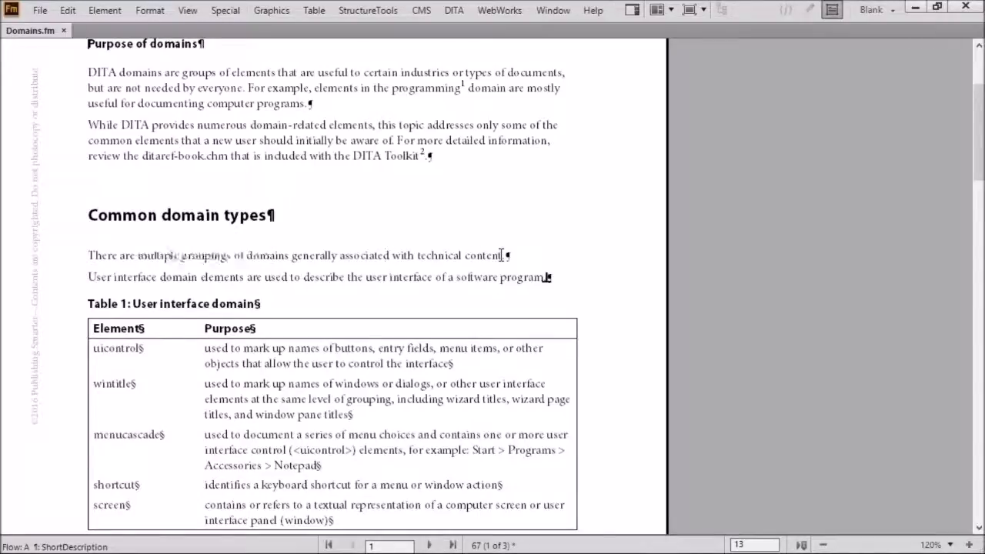
pyautogui.click(225, 10)
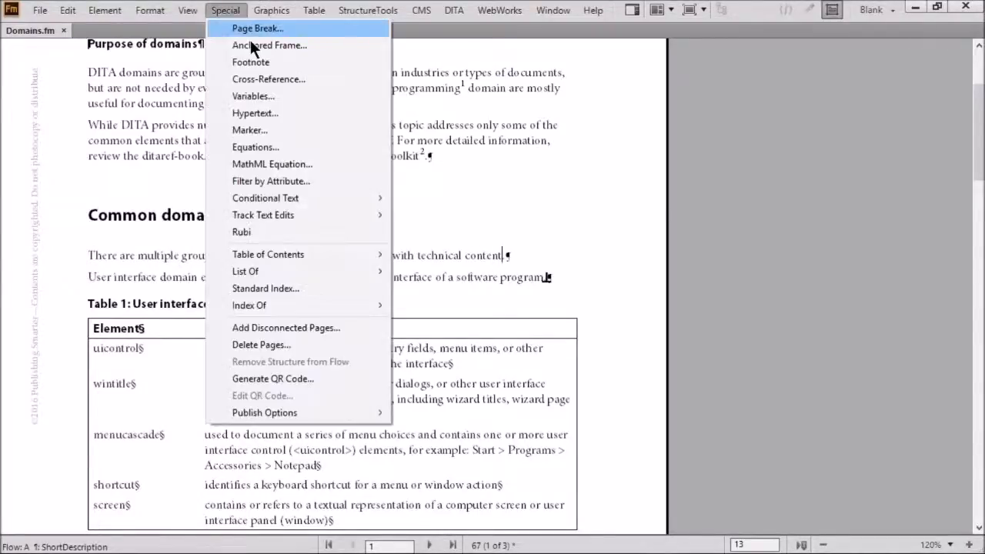
pyautogui.click(255, 64)
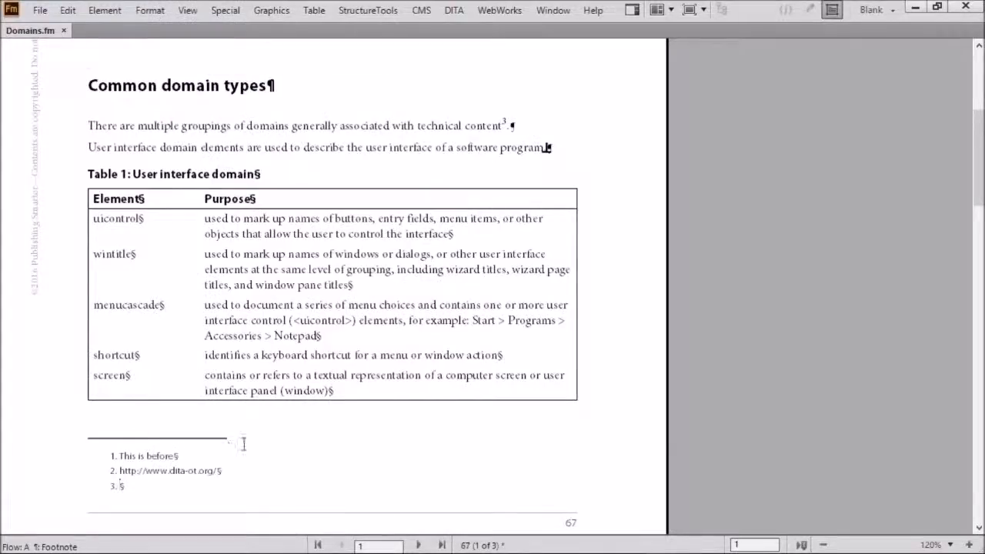
pyautogui.write('another after')
# Step: Insert a table footnote after "dialogs" in the wintitle row with the text "below table"
pyautogui.click(429, 255)
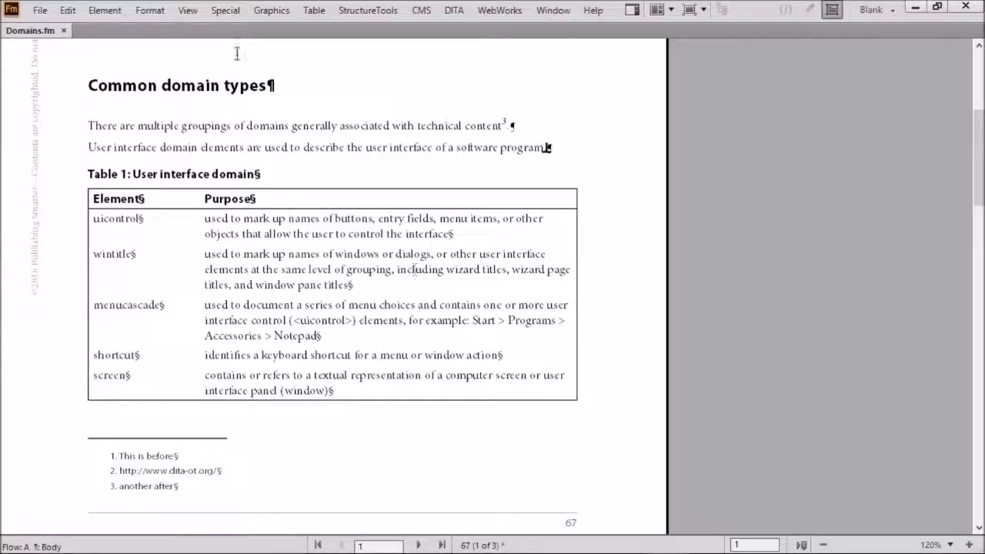
pyautogui.click(227, 11)
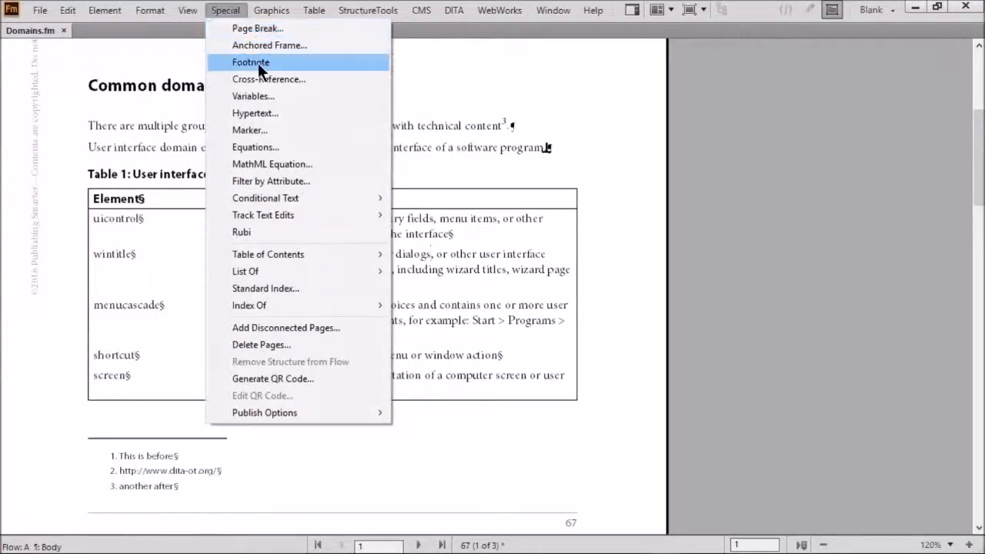
pyautogui.click(257, 63)
pyautogui.write('below tab')
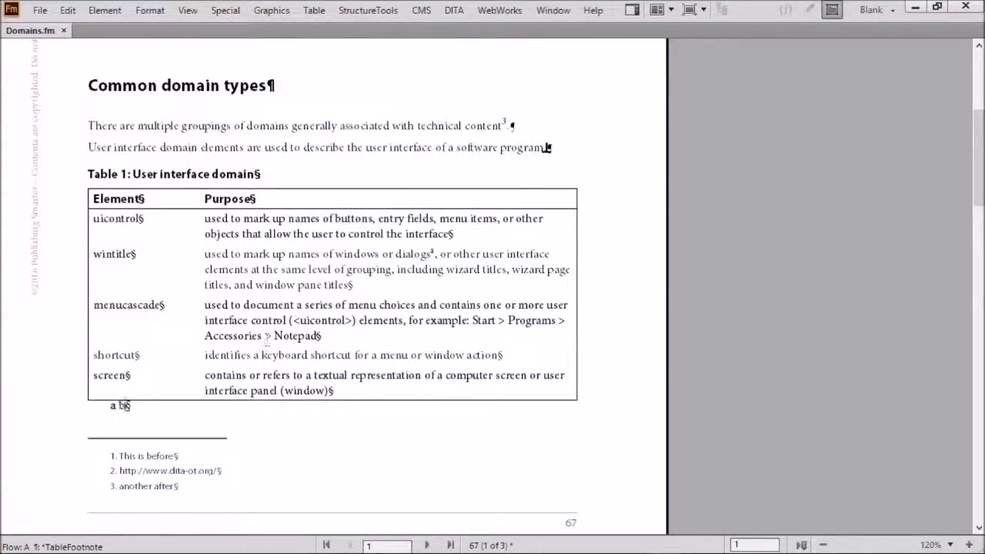
pyautogui.write('le')
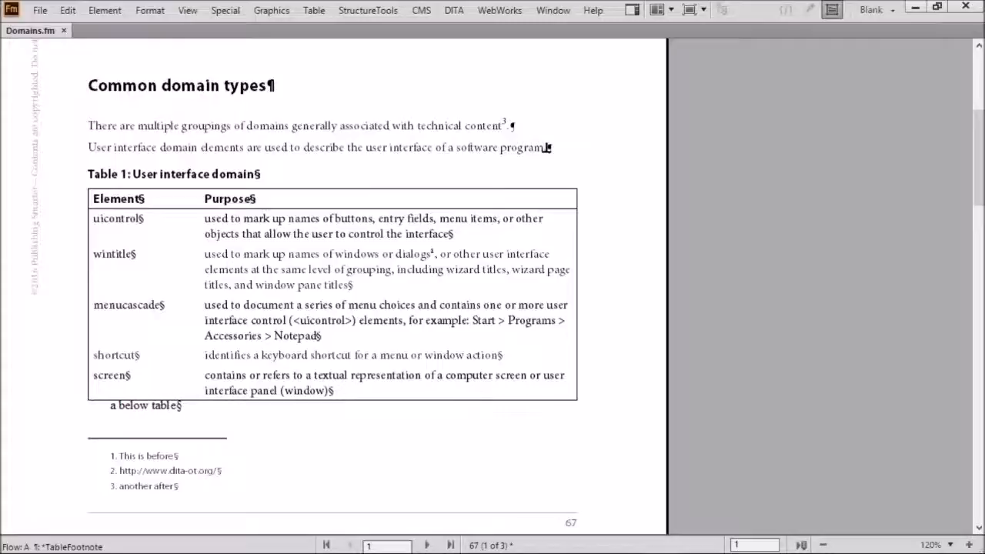
# Step: Change the TableFootnote paragraph format's font family to Comic Sans MS, store it in the catalog and update all paragraphs using it
pyautogui.hotkey('ctrl', 'm')
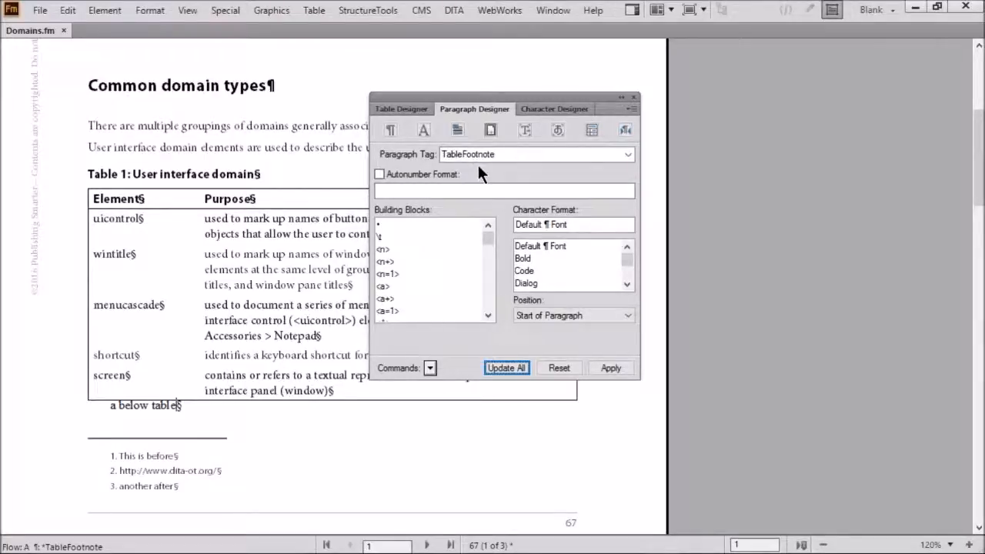
pyautogui.click(424, 127)
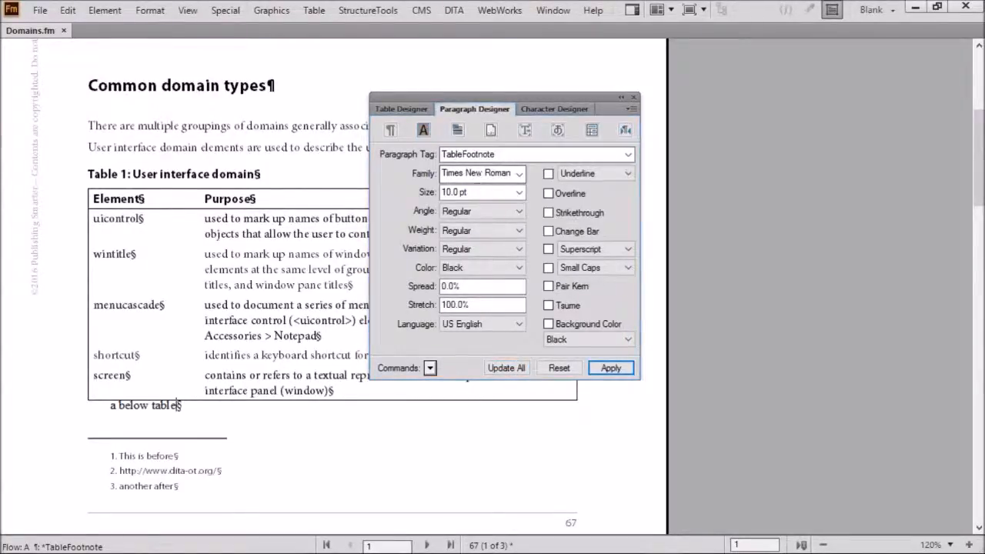
pyautogui.click(508, 175)
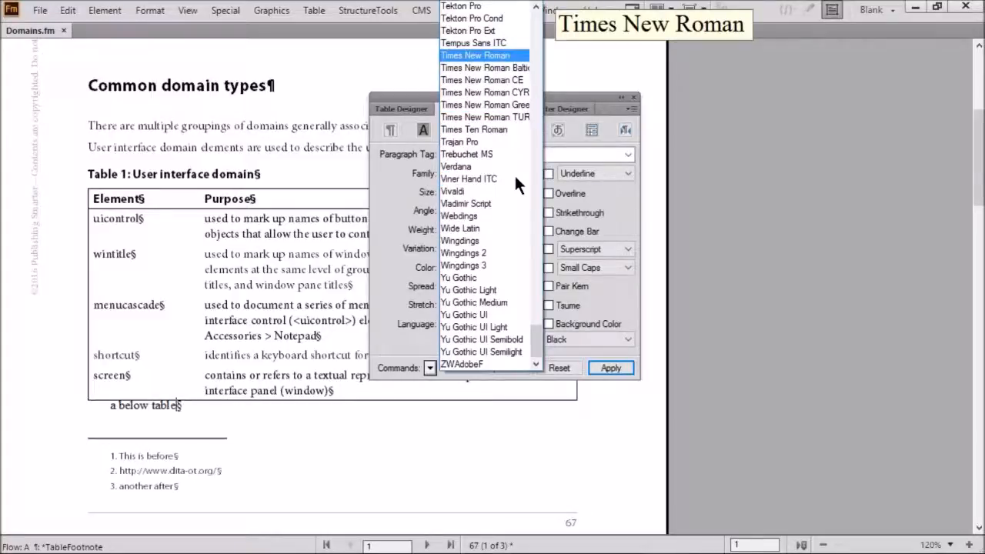
pyautogui.write('Comic Sans MS')
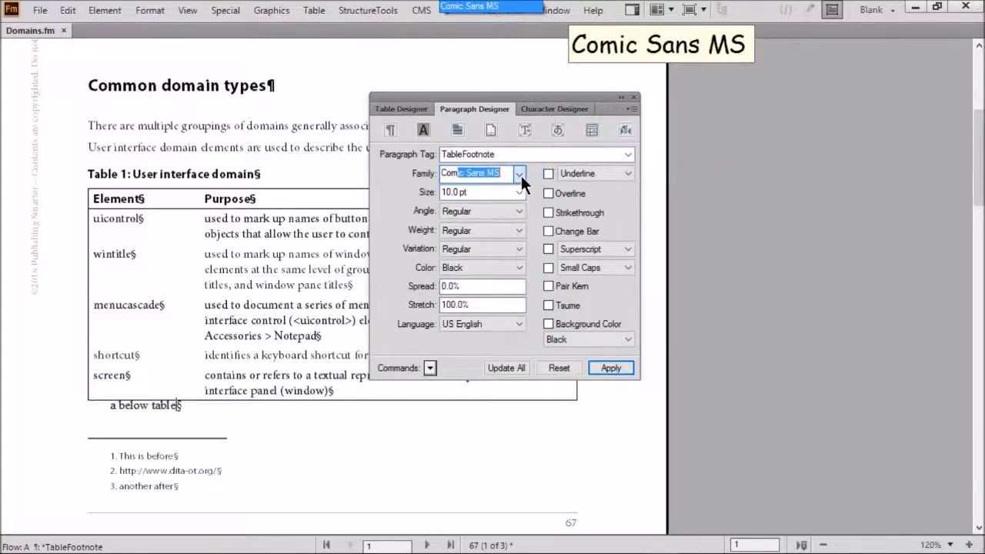
pyautogui.press('Return')
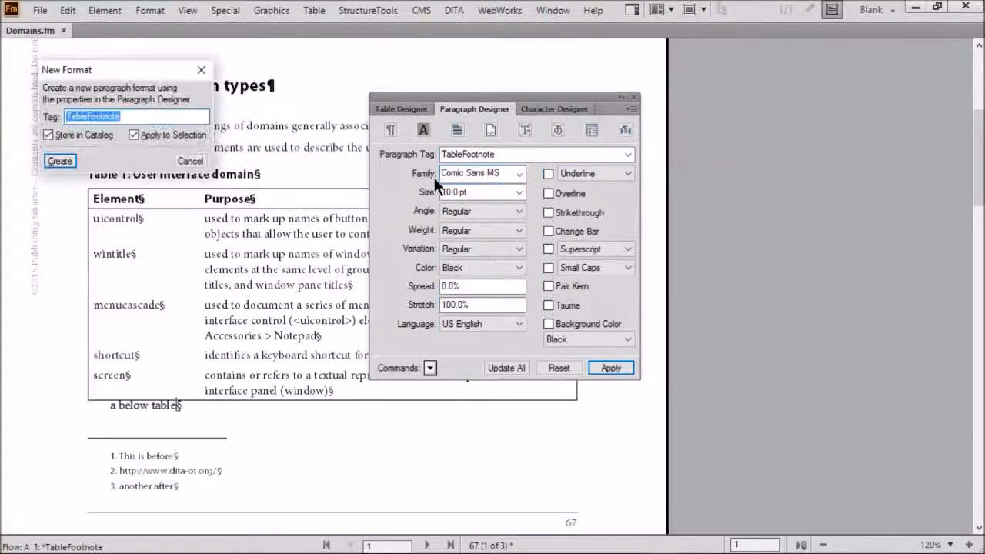
pyautogui.click(54, 159)
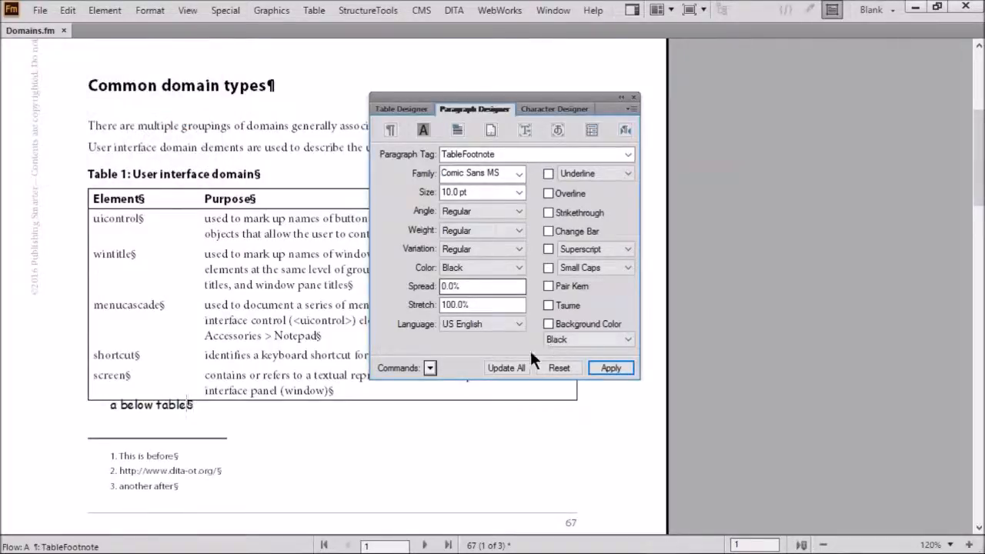
pyautogui.click(503, 367)
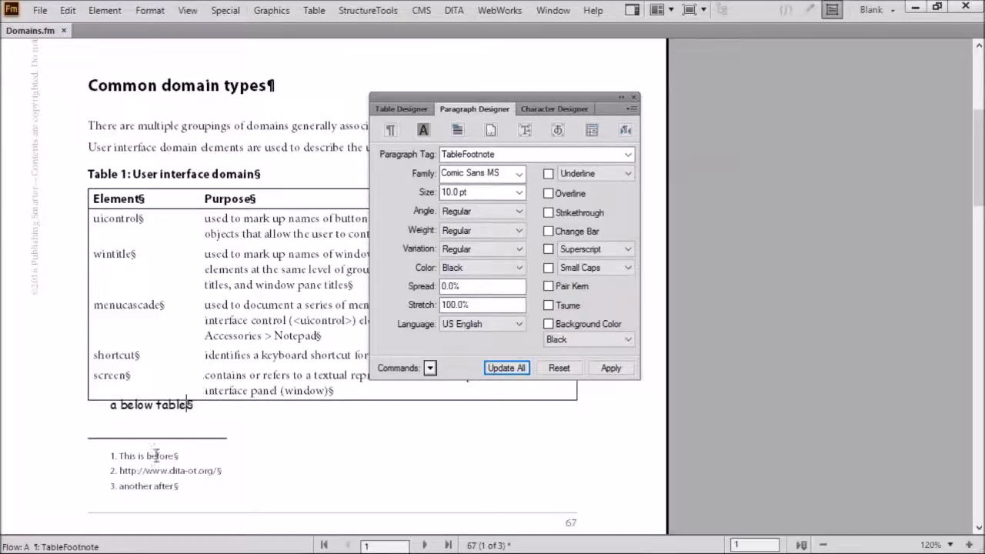
# Step: Check which paragraph tag the first footnote at the page bottom uses, and close the Paragraph Designer
pyautogui.moveTo(129, 457); pyautogui.dragTo(166, 457)
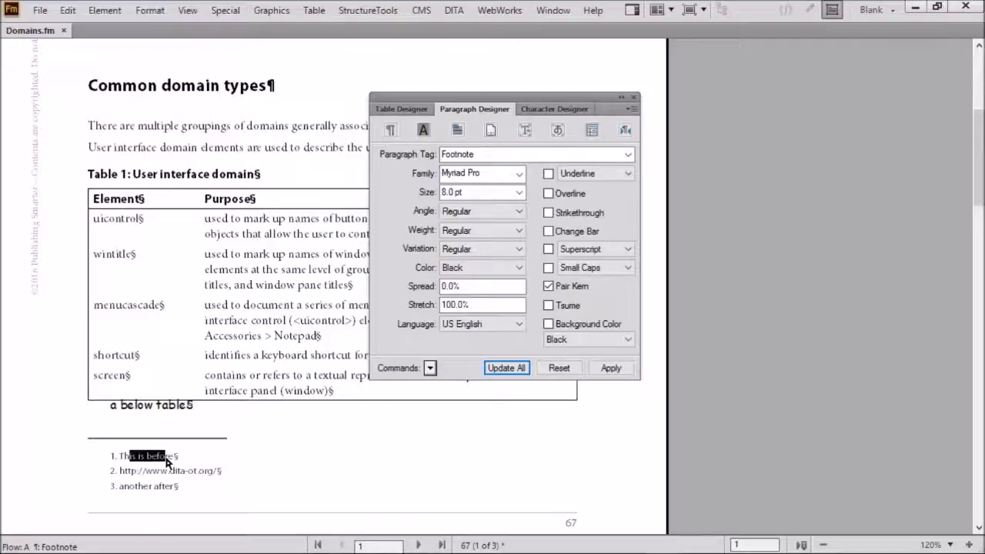
pyautogui.click(471, 154)
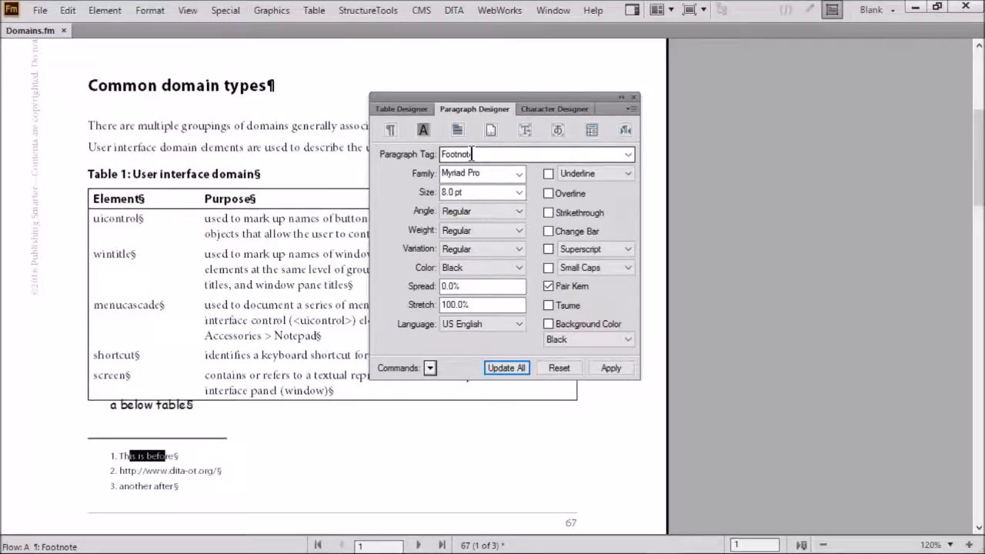
pyautogui.click(634, 97)
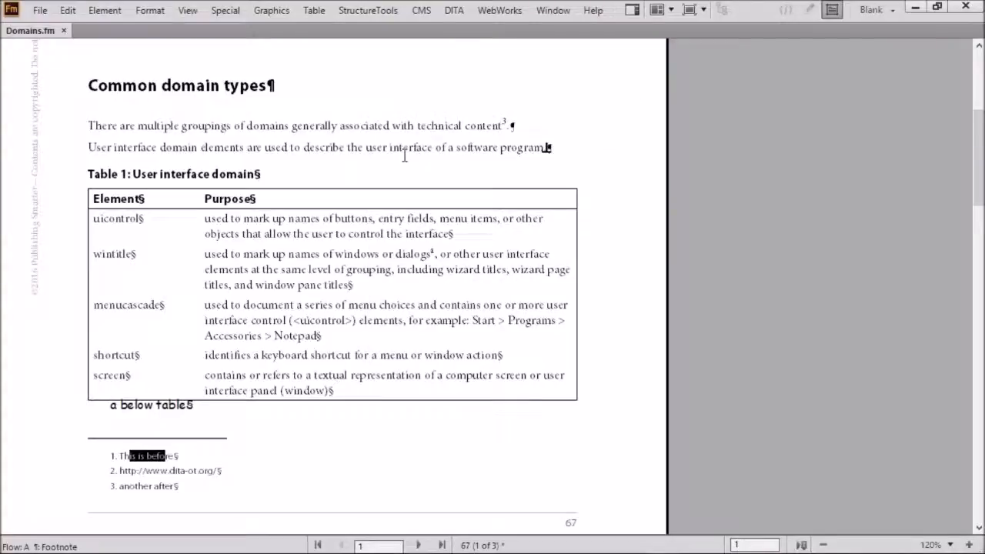
# Step: Open the document's footnote properties and review the paragraph formats assigned to table footnotes and regular footnotes
pyautogui.click(154, 16)
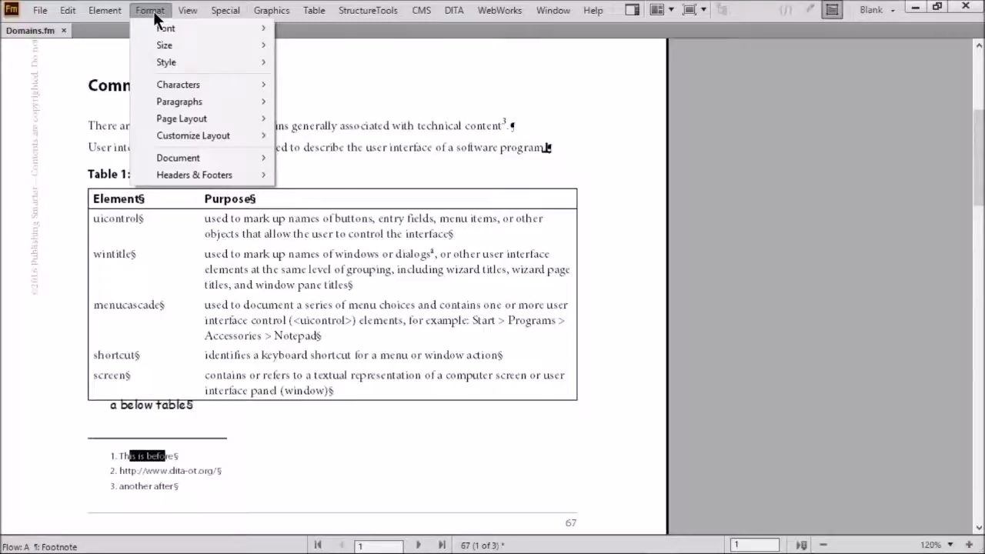
pyautogui.moveTo(213, 153)
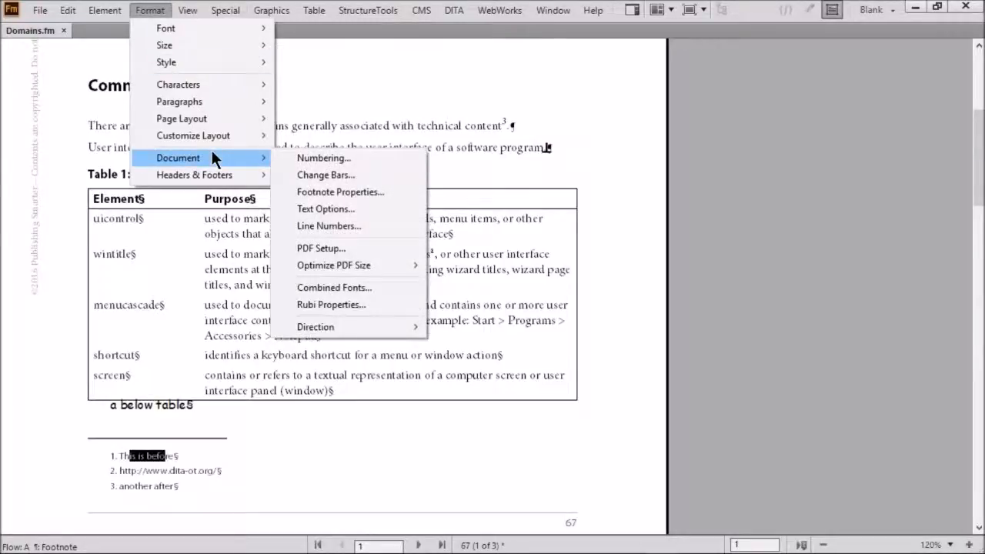
pyautogui.click(377, 194)
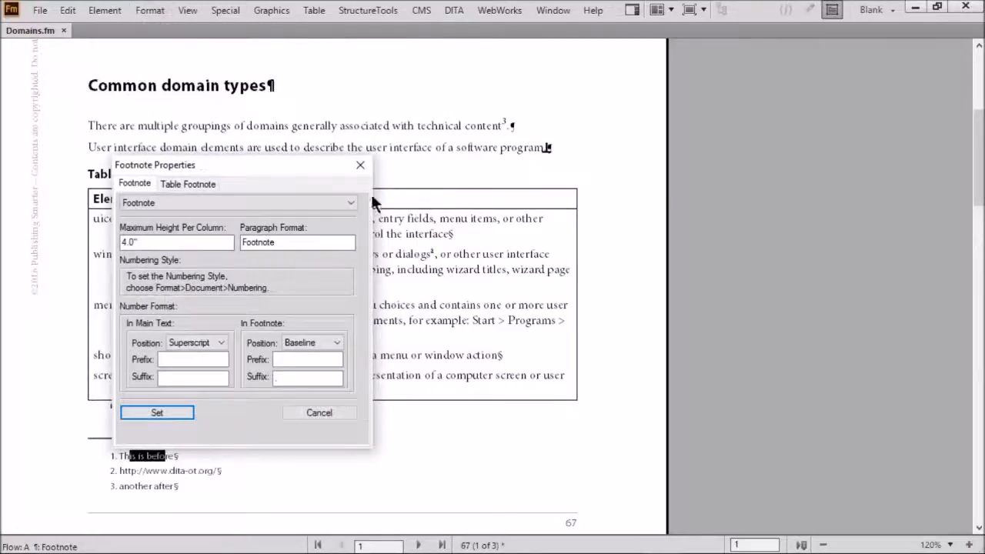
pyautogui.moveTo(240, 170); pyautogui.dragTo(470, 146)
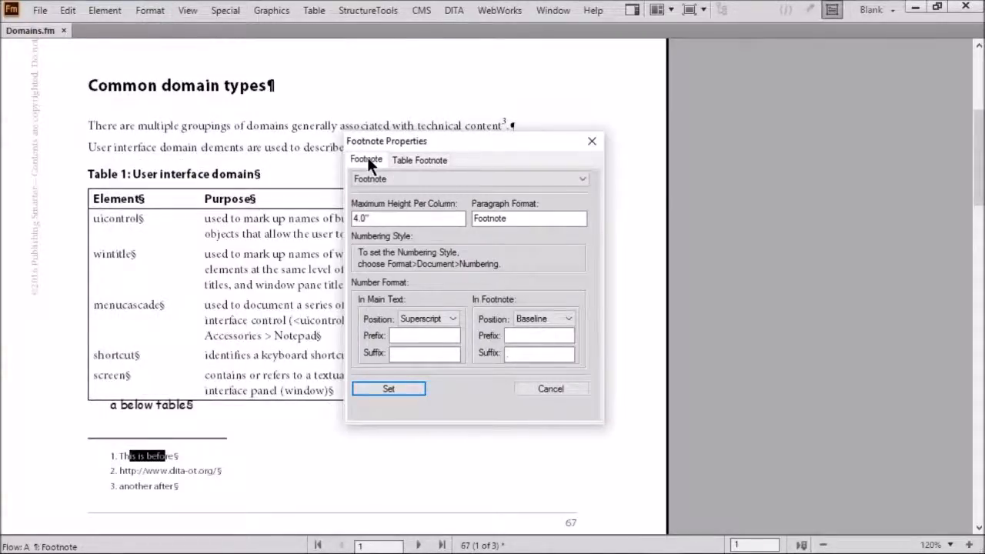
pyautogui.click(412, 161)
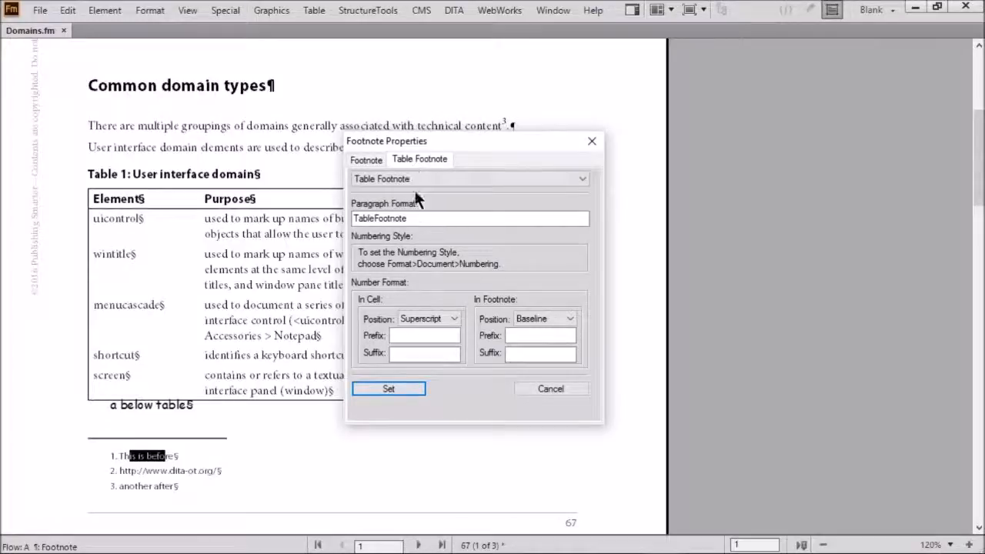
pyautogui.doubleClick(401, 219)
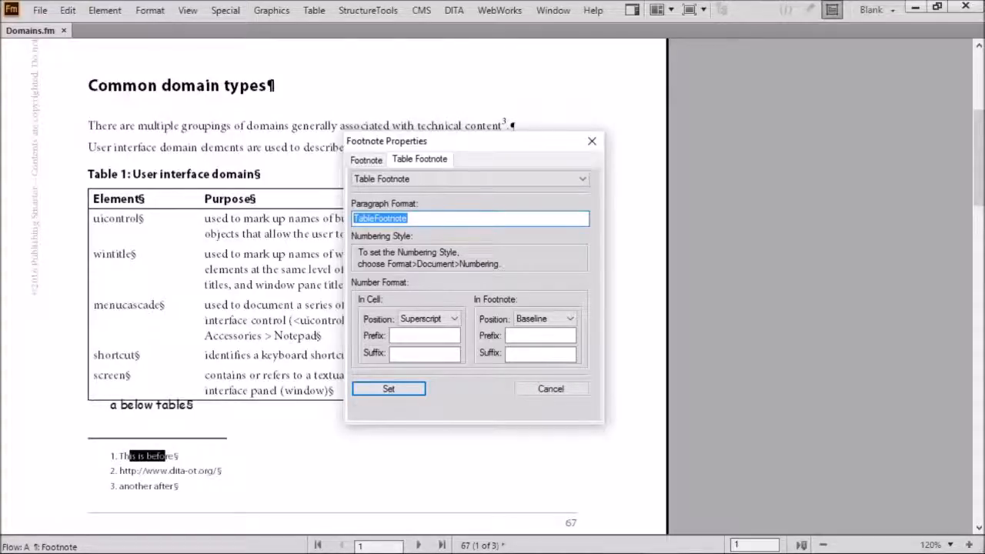
pyautogui.click(367, 160)
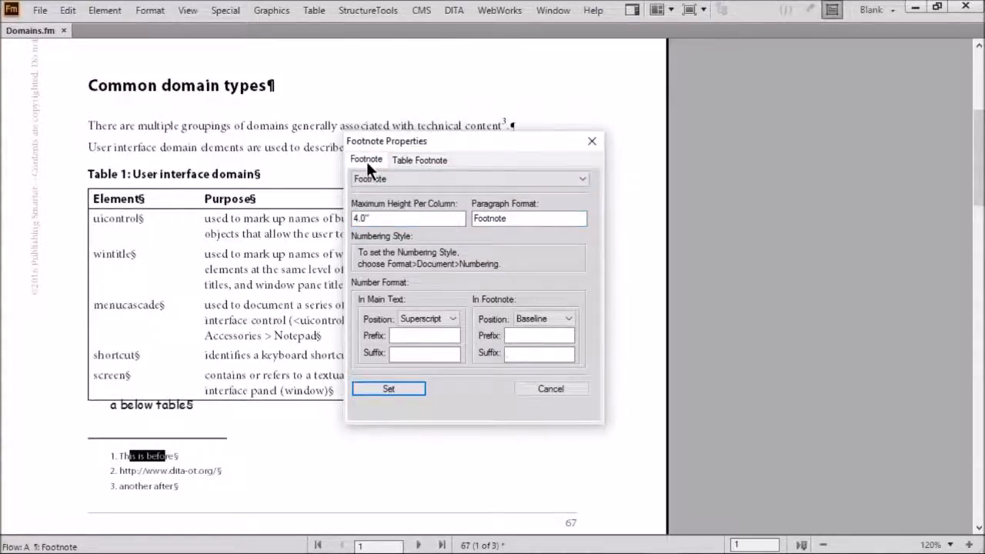
pyautogui.doubleClick(523, 218)
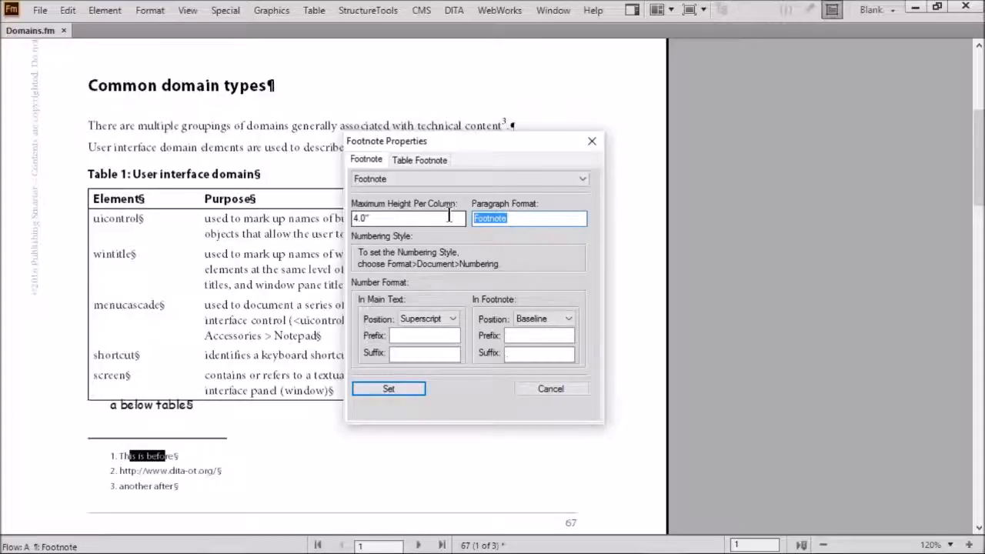
# Step: Set the maximum height per column for regular footnotes to 2.5 and move the dialog off the page text
pyautogui.moveTo(405, 218); pyautogui.dragTo(359, 219)
pyautogui.click(393, 221)
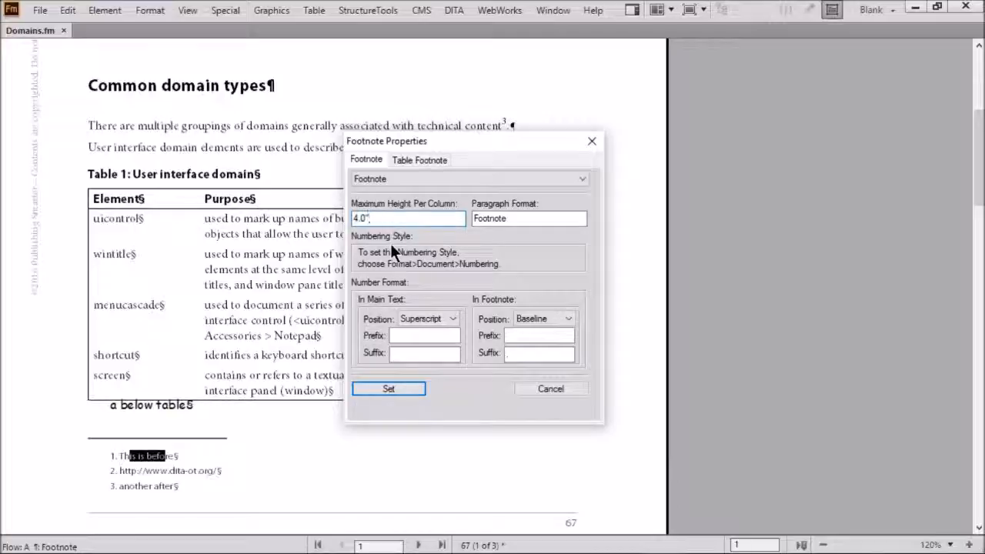
pyautogui.press('BackSpace')
pyautogui.press('BackSpace')
pyautogui.press('BackSpace')
pyautogui.press('BackSpace')
pyautogui.write('2.5')
pyautogui.moveTo(451, 140); pyautogui.dragTo(610, 142)
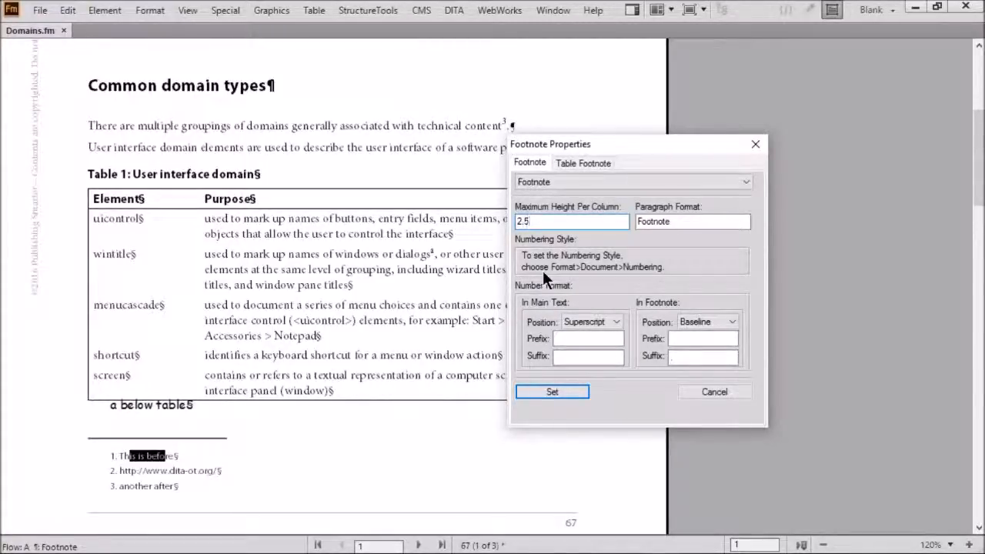
# Step: Set the footnote number position in main text to Subscript, keeping the dialog clear of the reference and leaving prefix and suffix empty
pyautogui.click(591, 320)
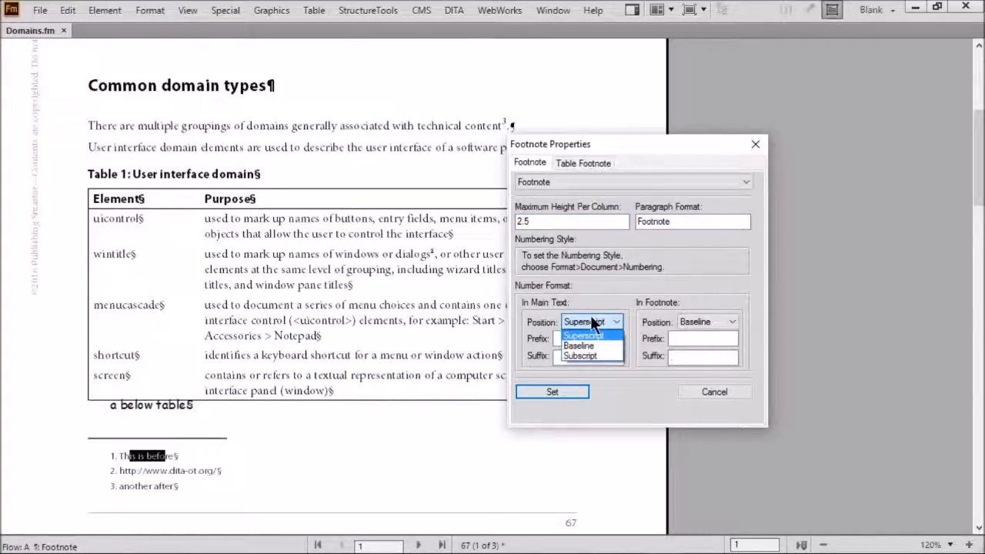
pyautogui.click(585, 355)
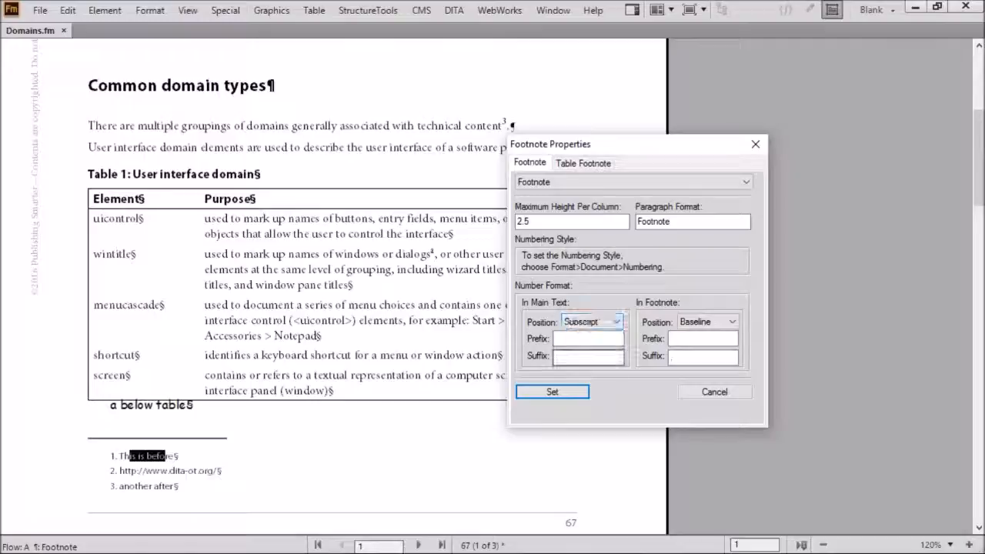
pyautogui.moveTo(548, 144); pyautogui.dragTo(564, 146)
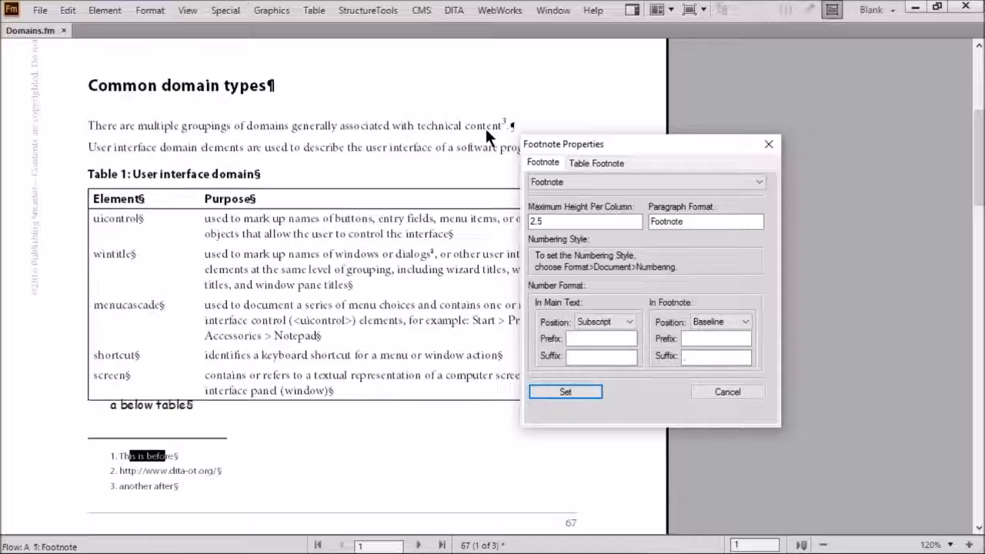
pyautogui.click(596, 322)
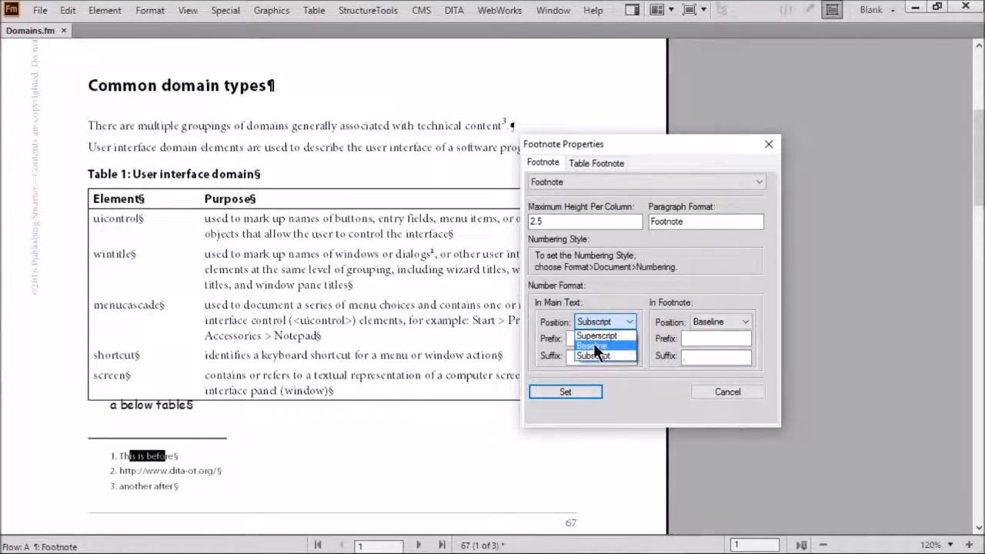
pyautogui.click(616, 304)
pyautogui.click(585, 338)
pyautogui.click(586, 357)
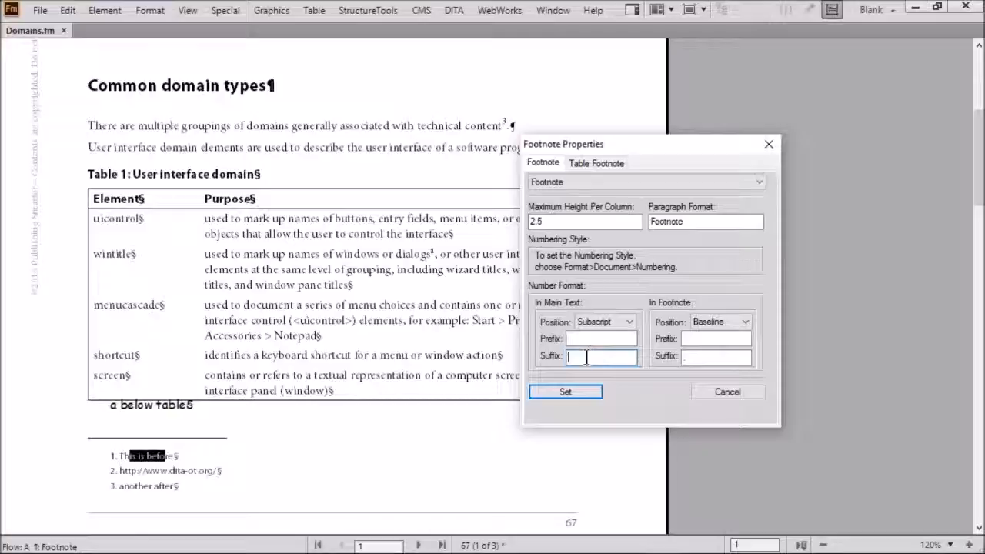
# Step: Set the number position in the footnote to Superscript with the prefix "Footnote #", and apply the footnote properties
pyautogui.click(709, 319)
pyautogui.click(709, 320)
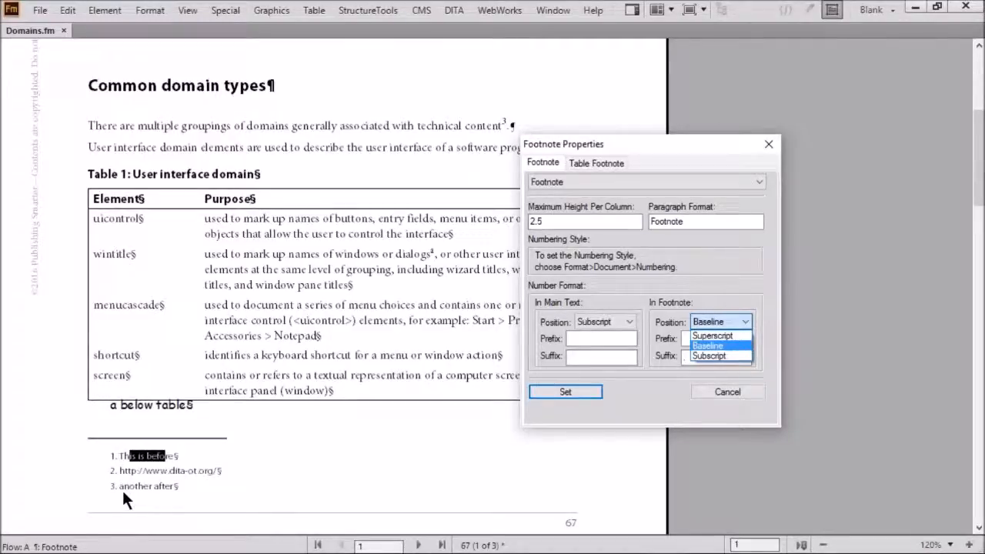
pyautogui.click(721, 337)
pyautogui.click(702, 339)
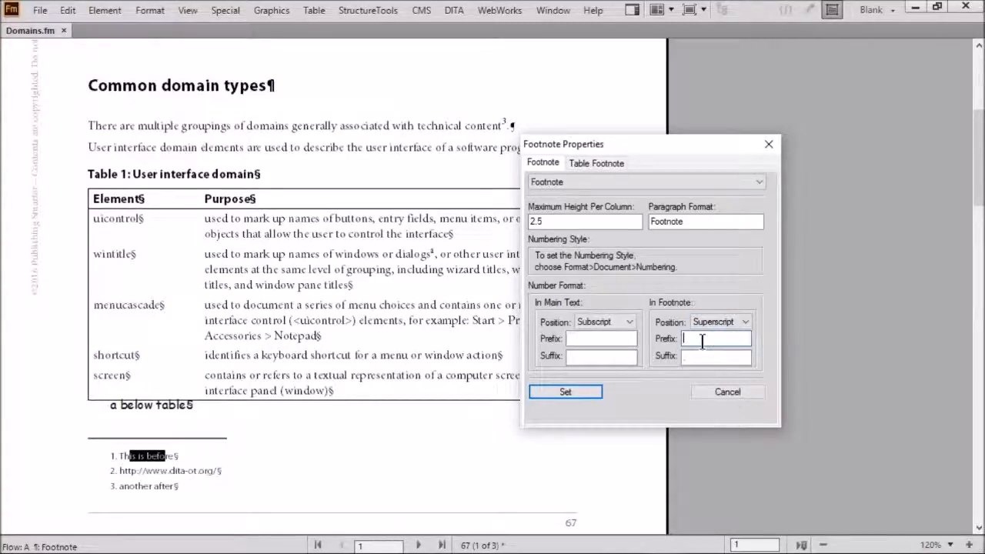
pyautogui.write('Footnote #')
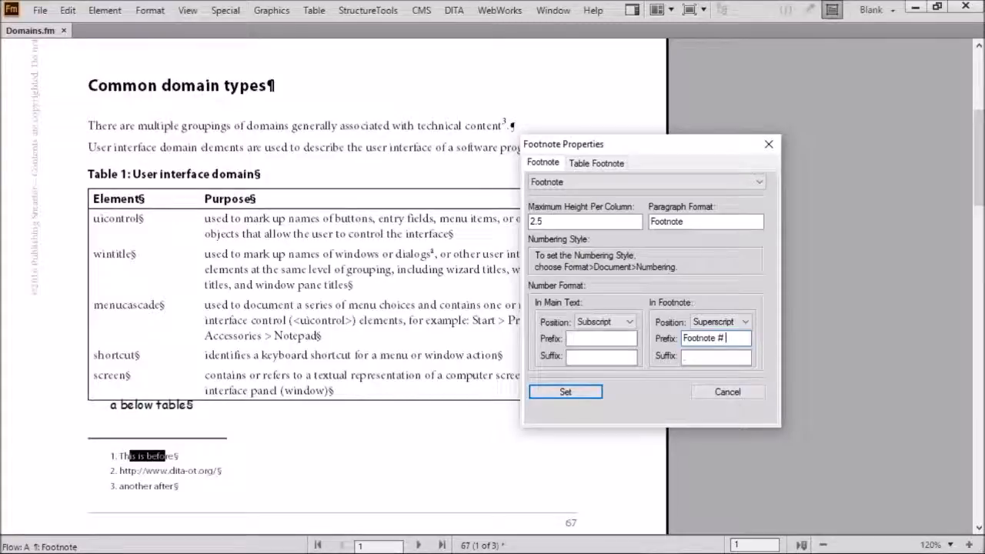
pyautogui.press('Tab')
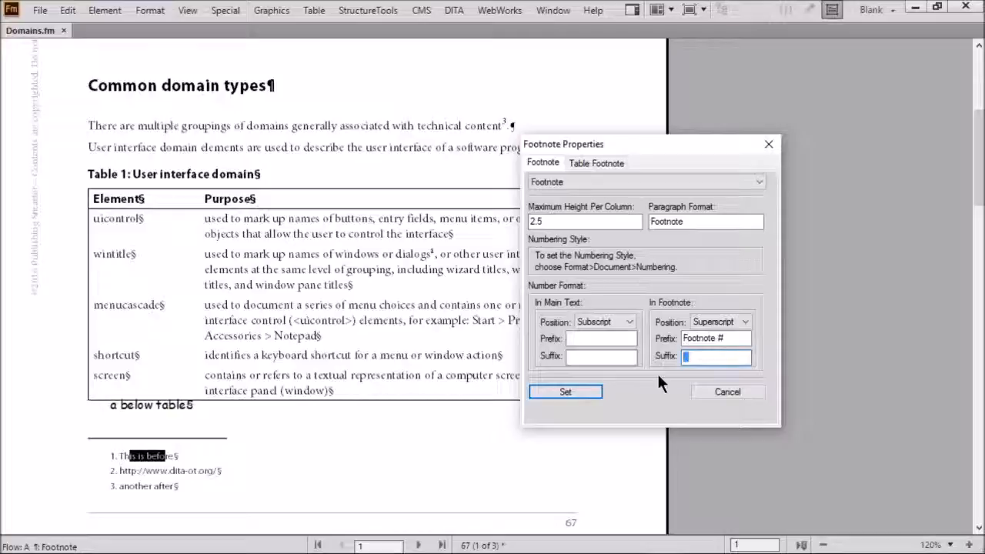
pyautogui.click(585, 391)
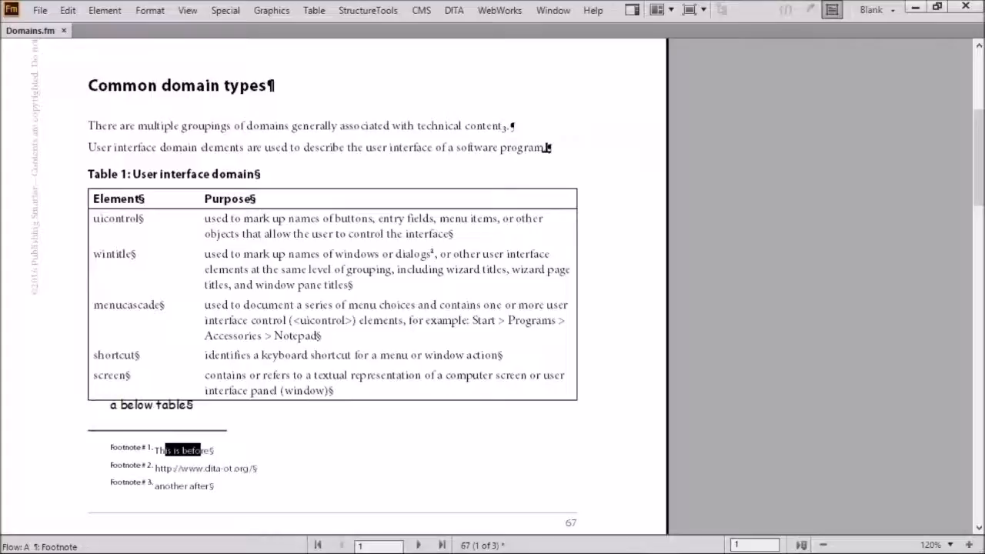
# Step: Reopen the document's footnote properties and set the number position in main text to Superscript
pyautogui.moveTo(421, 126); pyautogui.dragTo(502, 129)
pyautogui.click(507, 133)
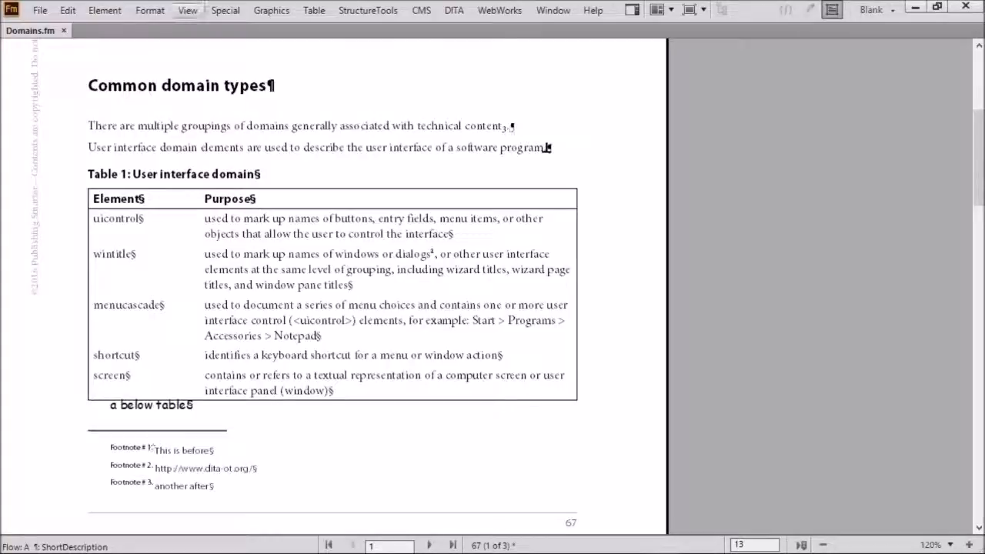
pyautogui.click(150, 10)
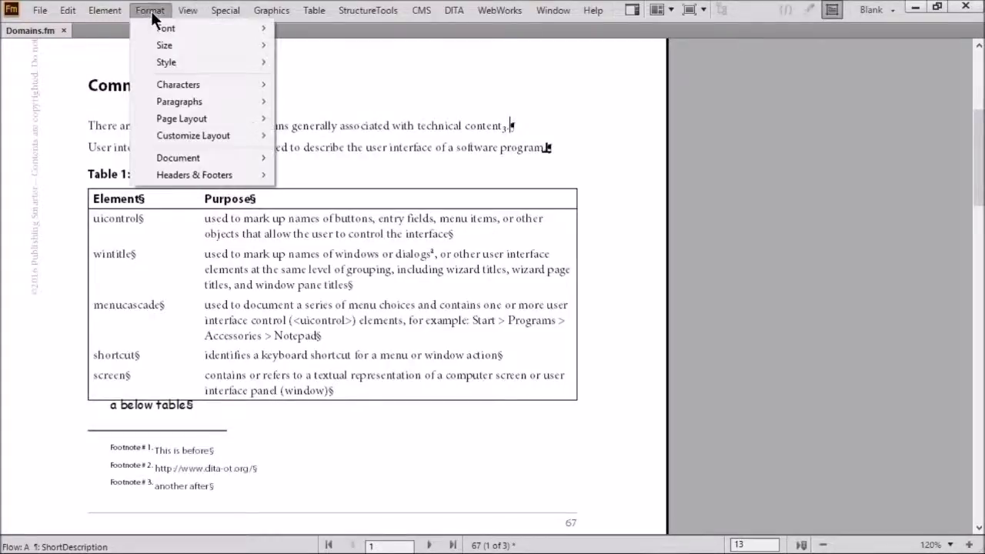
pyautogui.click(201, 158)
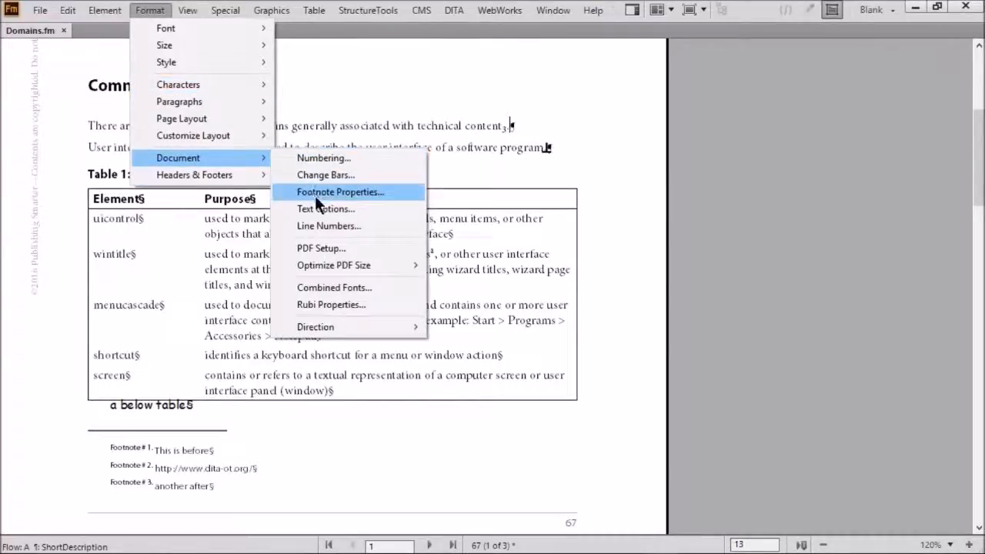
pyautogui.click(315, 193)
pyautogui.click(608, 322)
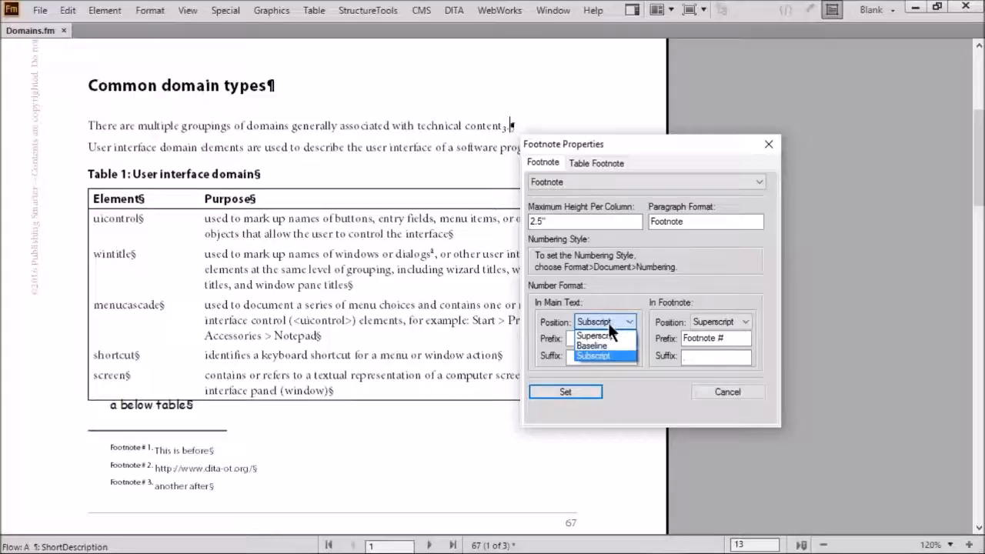
pyautogui.click(605, 335)
# Step: Set the number position in the footnote to Baseline, clear its prefix, and apply the footnote properties
pyautogui.click(708, 322)
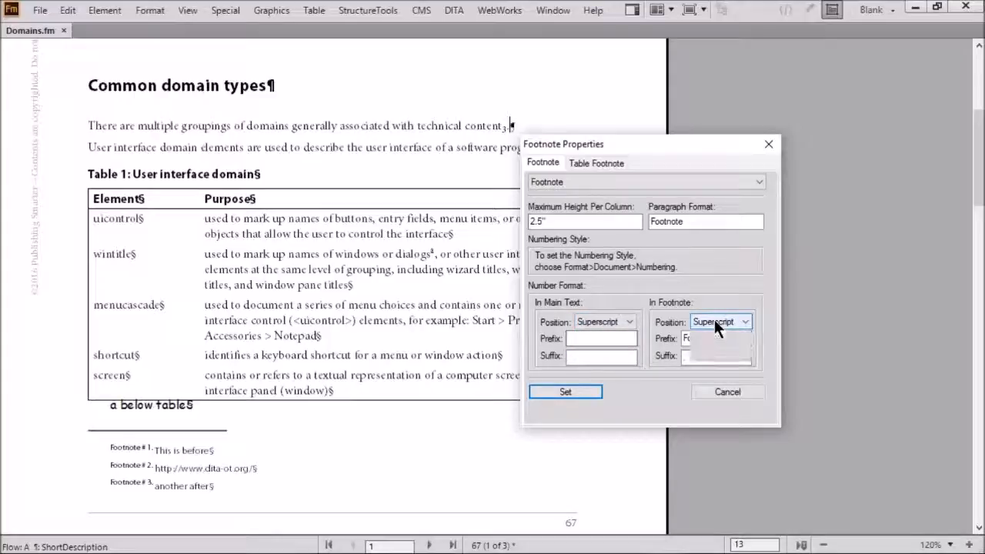
pyautogui.click(710, 346)
pyautogui.moveTo(741, 338); pyautogui.dragTo(627, 338)
pyautogui.press('Delete')
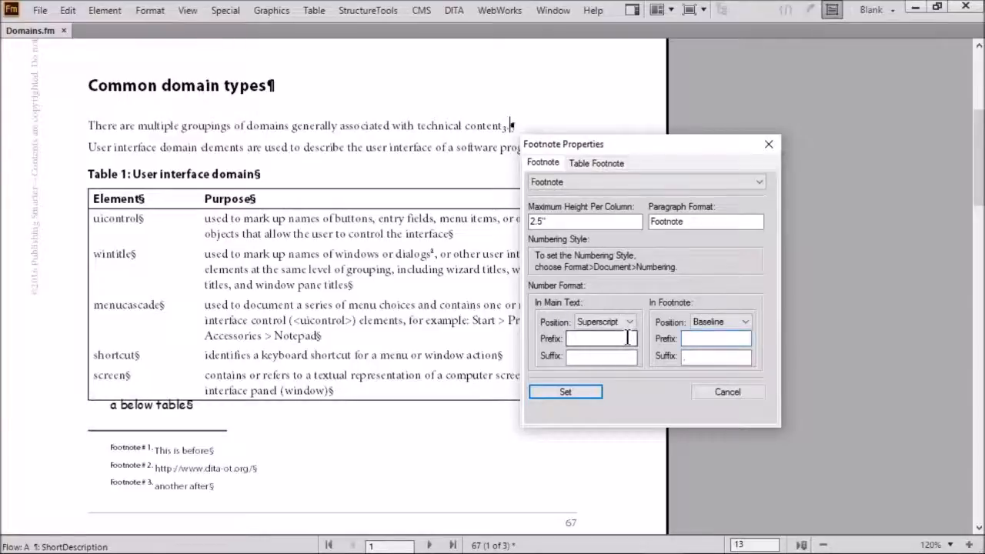
pyautogui.click(577, 388)
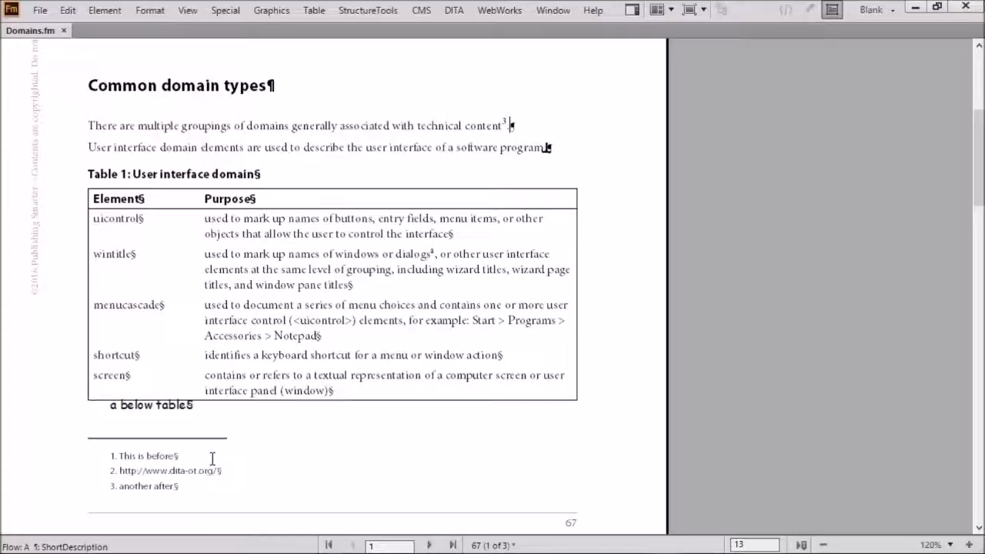
# Step: Open the document's numbering properties and review the number formats available for table footnotes
pyautogui.moveTo(432, 126); pyautogui.dragTo(482, 125)
pyautogui.click(483, 127)
pyautogui.click(141, 11)
pyautogui.moveTo(175, 157)
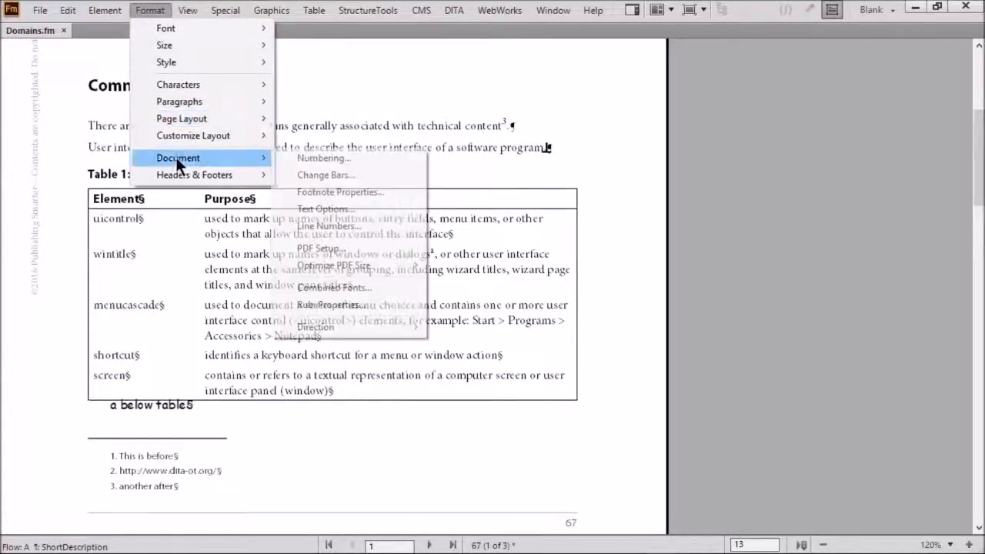
pyautogui.click(329, 155)
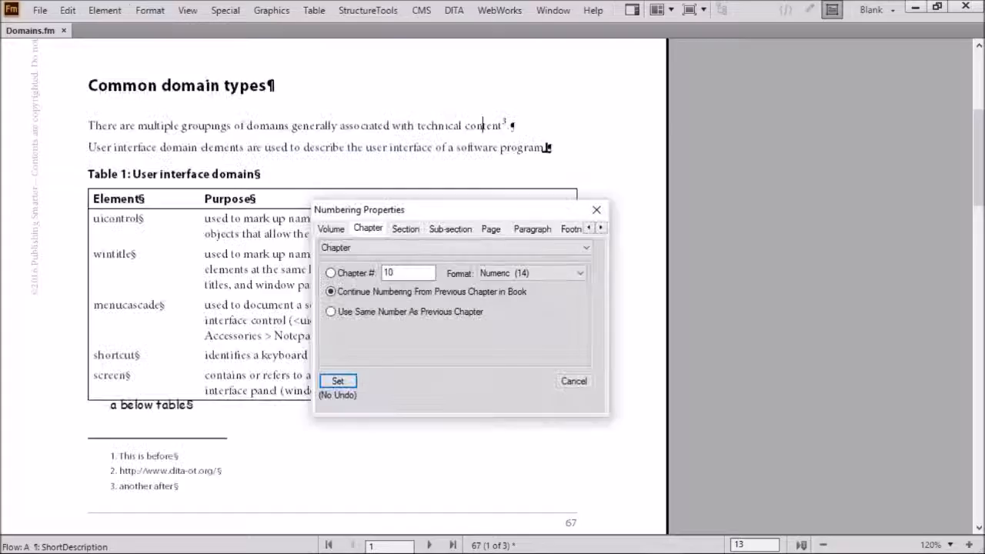
pyautogui.click(571, 228)
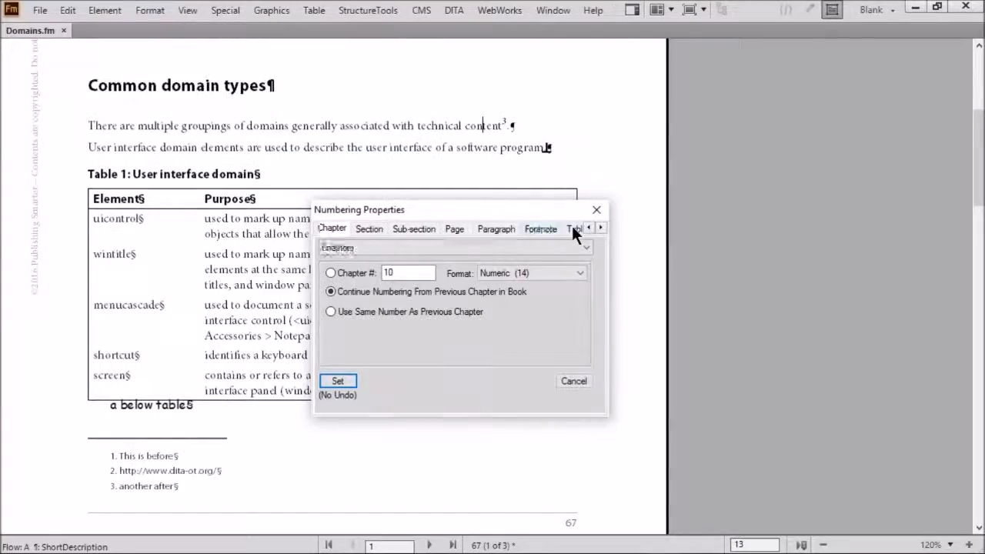
pyautogui.click(600, 228)
pyautogui.click(600, 229)
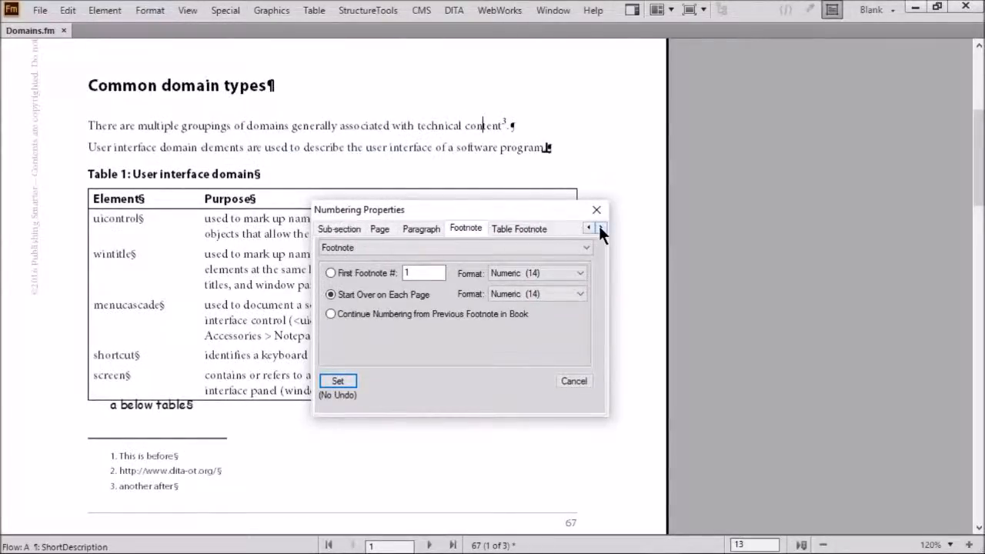
pyautogui.click(508, 228)
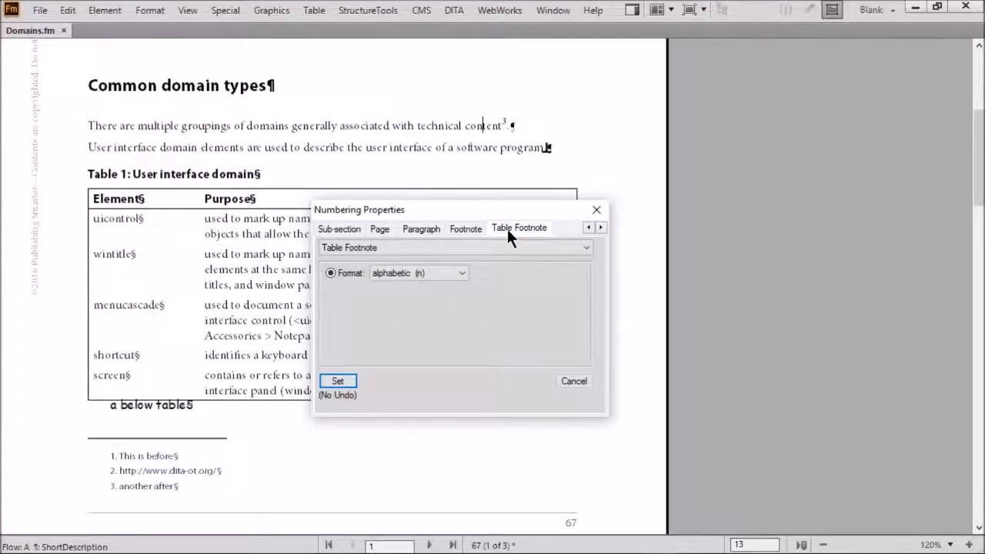
pyautogui.click(452, 275)
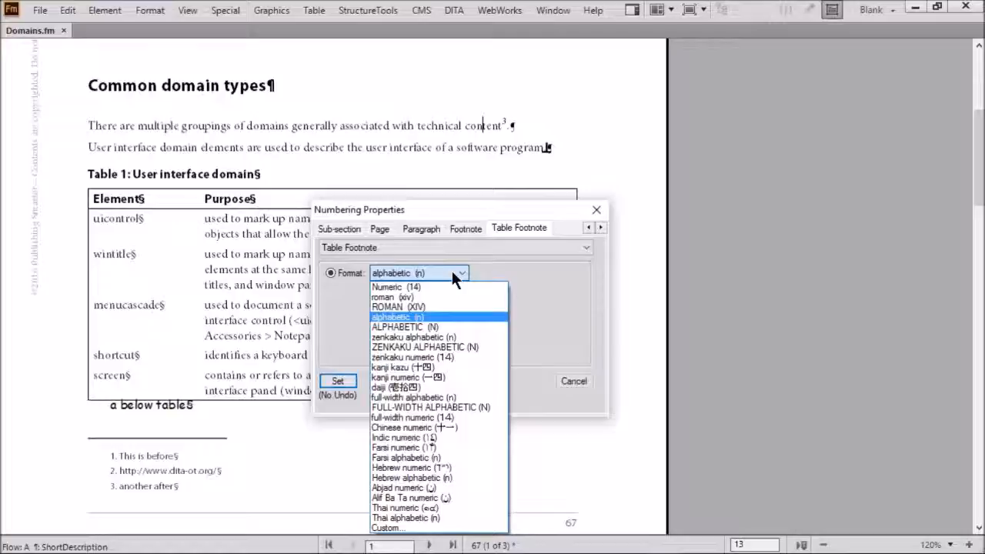
pyautogui.click(471, 227)
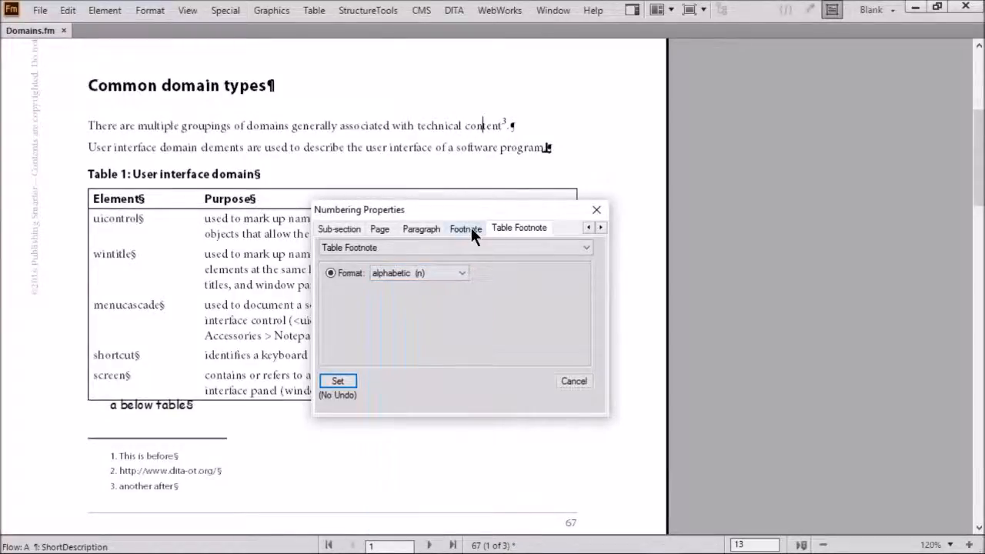
# Step: Review the regular footnote numbering options and the formats for Start Over on Each Page, and close the numbering properties without applying changes
pyautogui.click(471, 226)
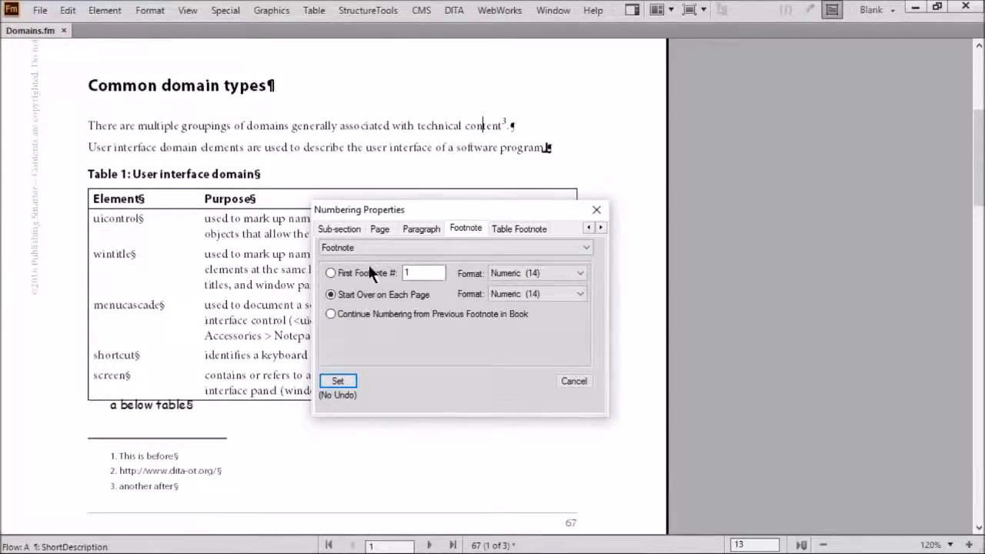
pyautogui.click(349, 272)
pyautogui.click(349, 296)
pyautogui.click(531, 294)
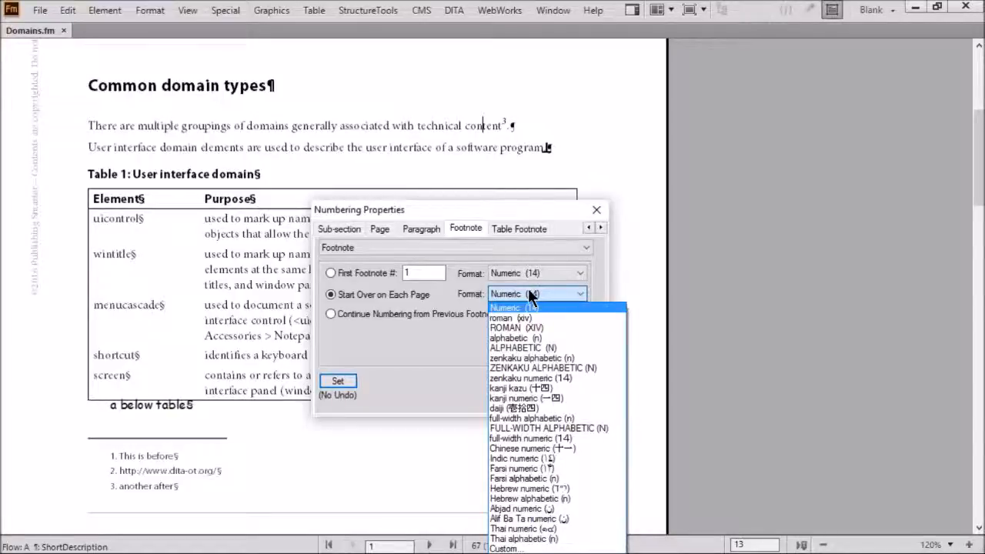
pyautogui.click(528, 293)
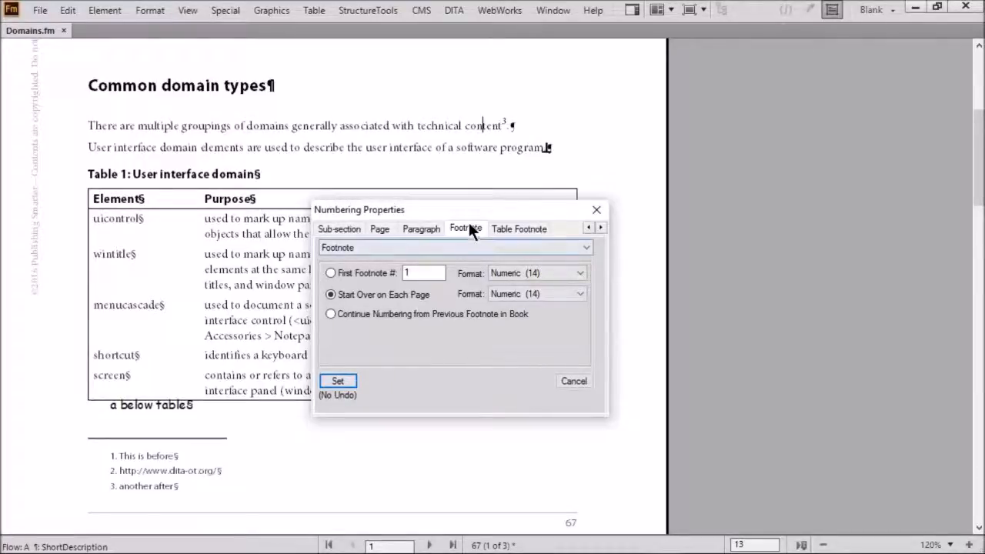
pyautogui.click(514, 228)
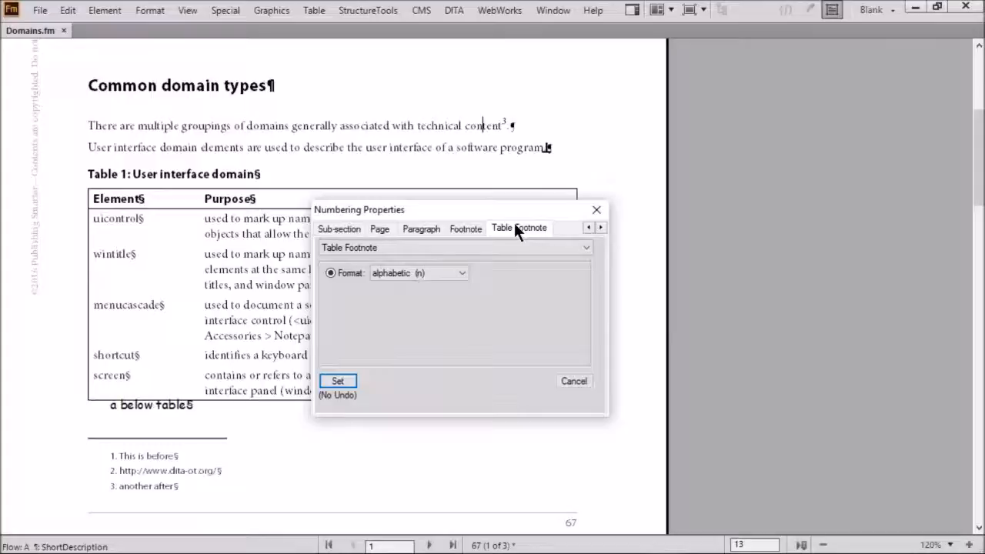
pyautogui.click(596, 214)
# Step: Insert a second table footnote after "window pane titles" in the wintitle row of Table 1
pyautogui.moveTo(117, 408); pyautogui.dragTo(168, 408)
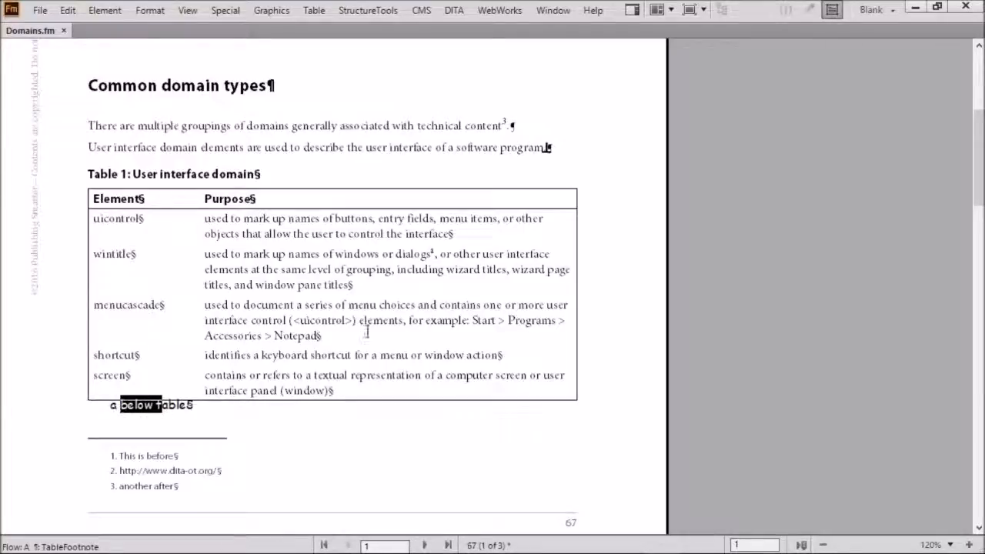
pyautogui.click(350, 285)
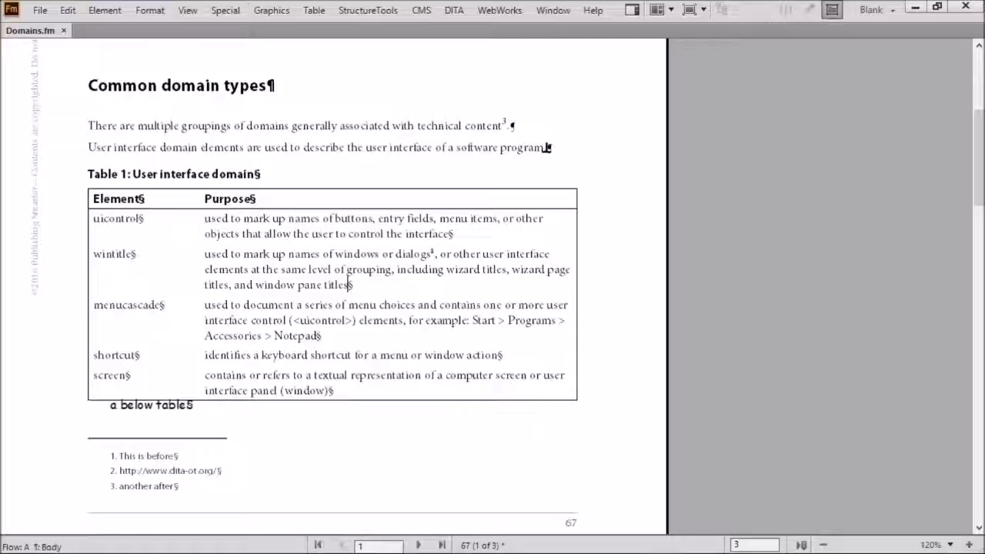
pyautogui.hotkey('alt', 's')
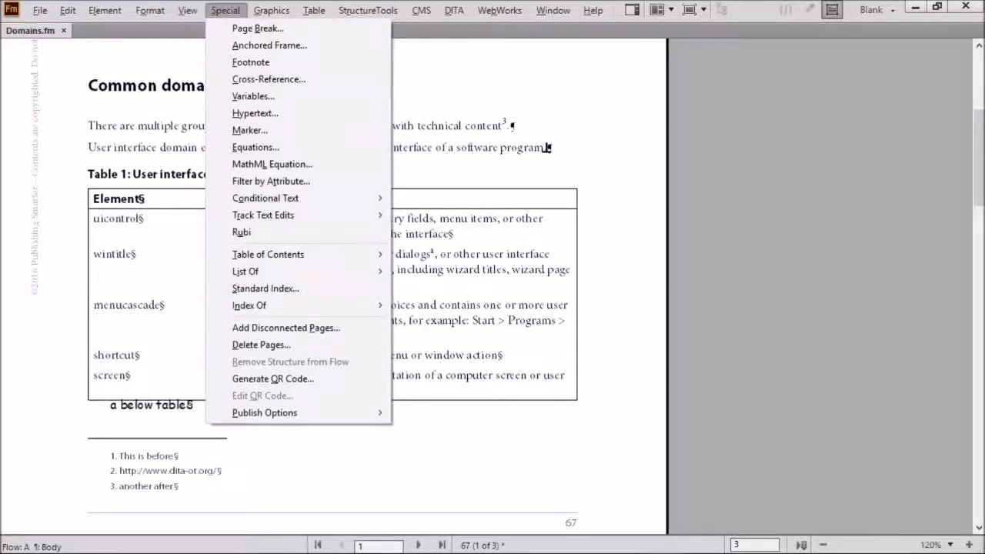
pyautogui.press('f')
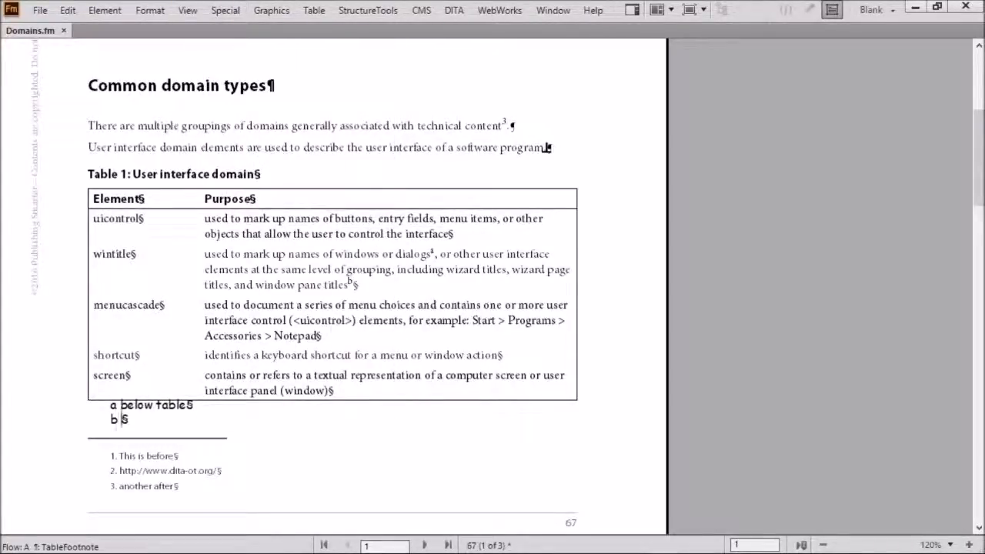
# Step: Enter "last one" as the text of table footnote b below Table 1
pyautogui.moveTo(129, 456); pyautogui.dragTo(135, 486)
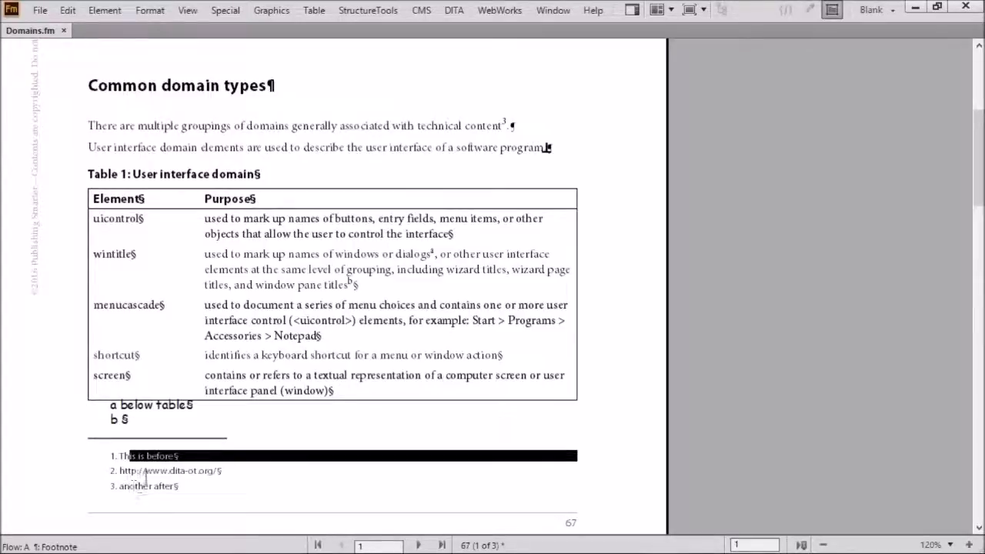
pyautogui.click(461, 234)
pyautogui.moveTo(341, 227); pyautogui.dragTo(375, 235)
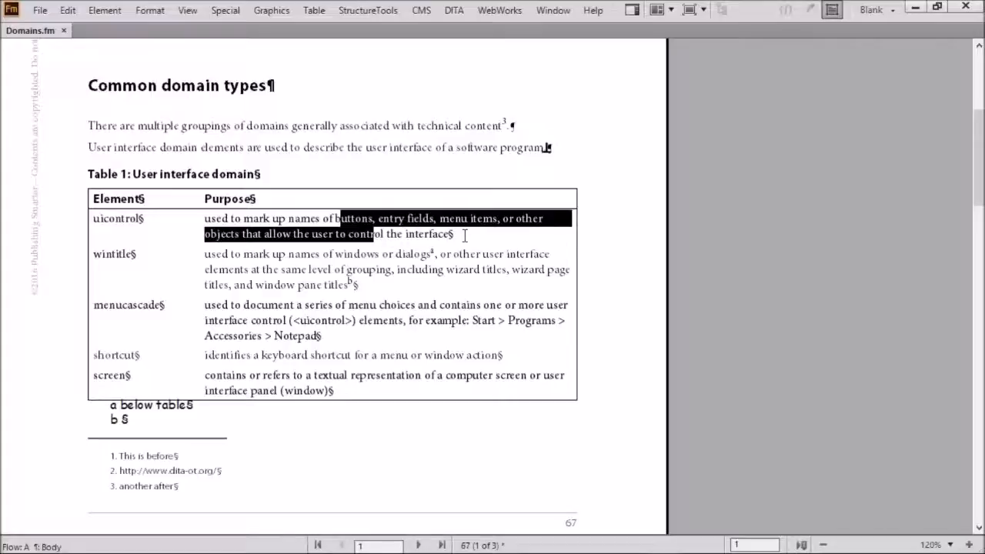
pyautogui.click(465, 235)
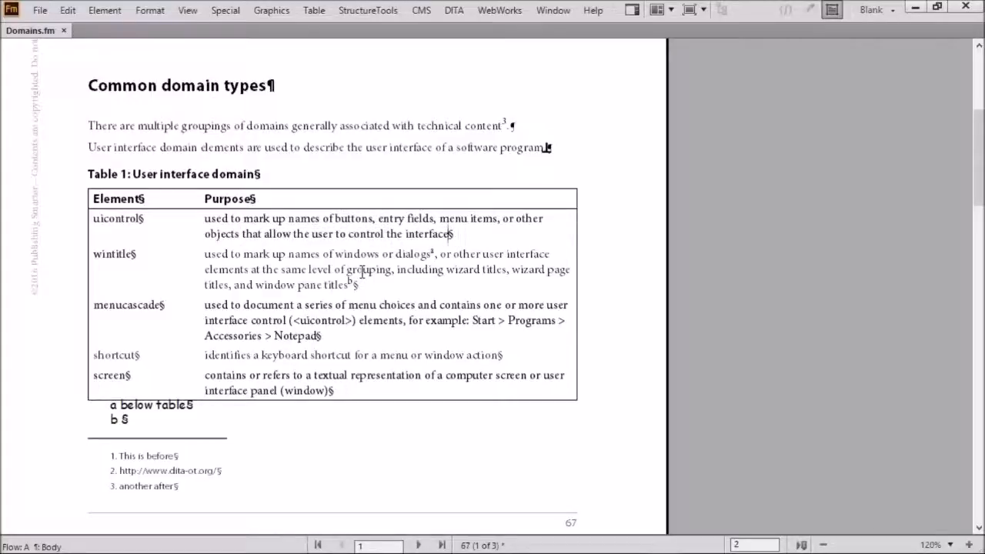
pyautogui.moveTo(135, 406); pyautogui.dragTo(171, 412)
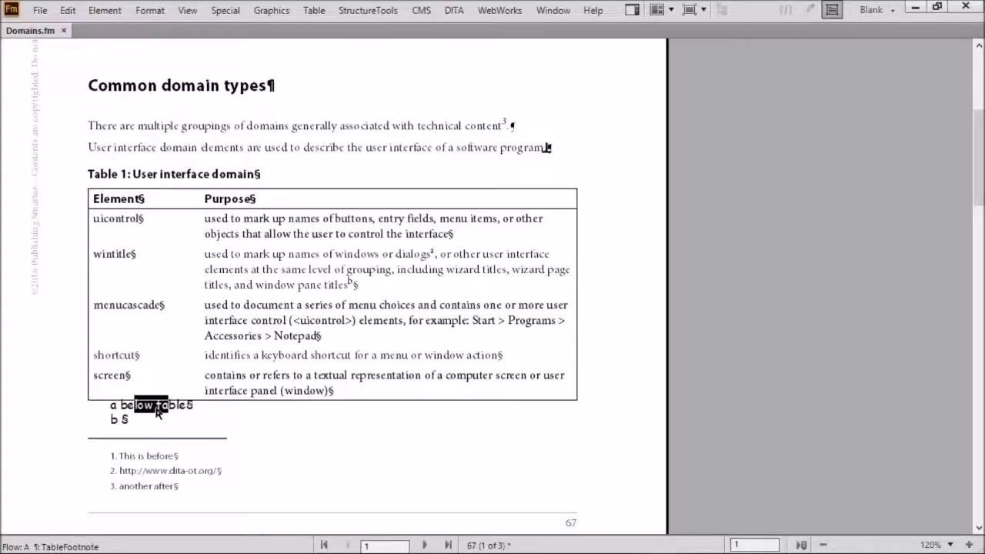
pyautogui.click(124, 419)
pyautogui.write('last one')
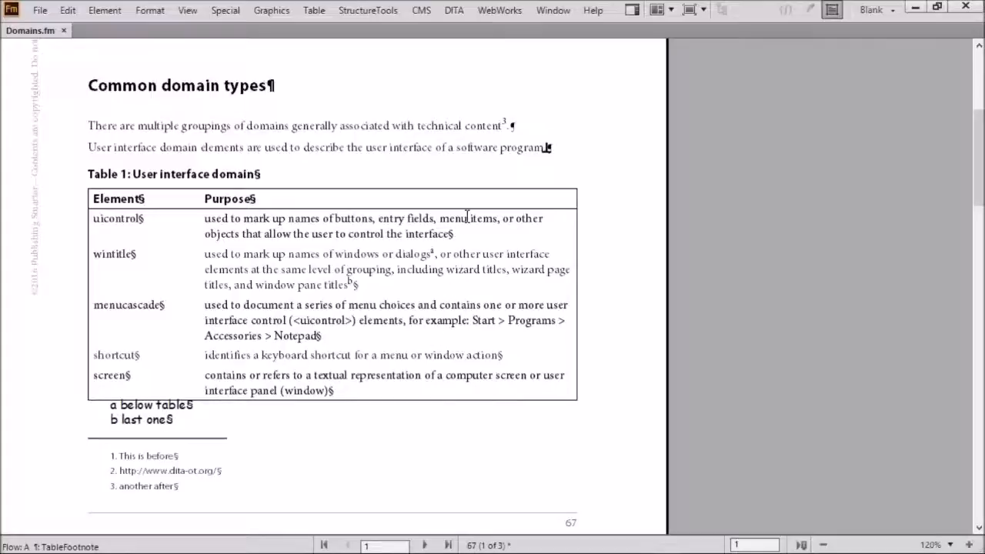
# Step: Insert a table footnote after "entry fields" in the uicontrol row of Table 1 and check how the table footnotes flow across the pages
pyautogui.click(436, 228)
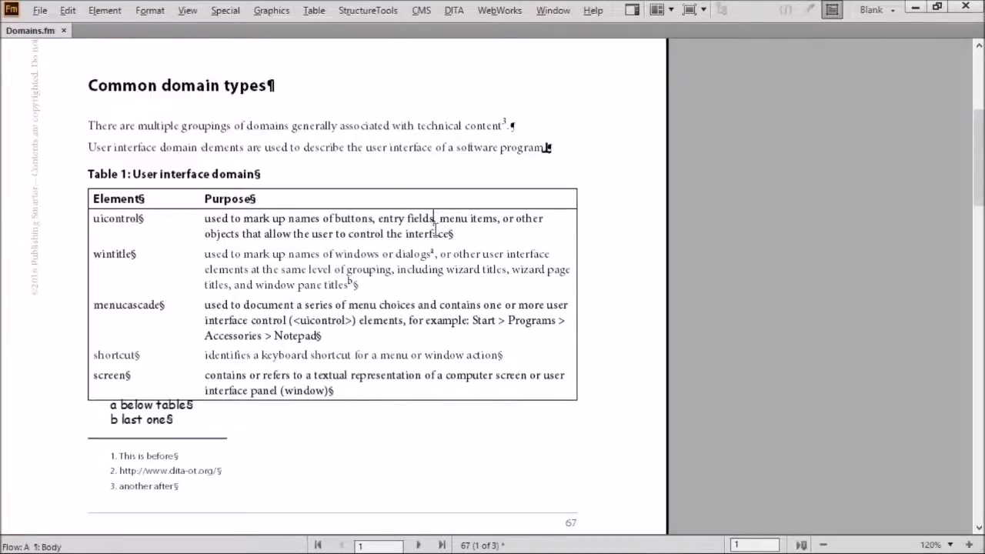
pyautogui.hotkey('alt', 's')
pyautogui.press('f')
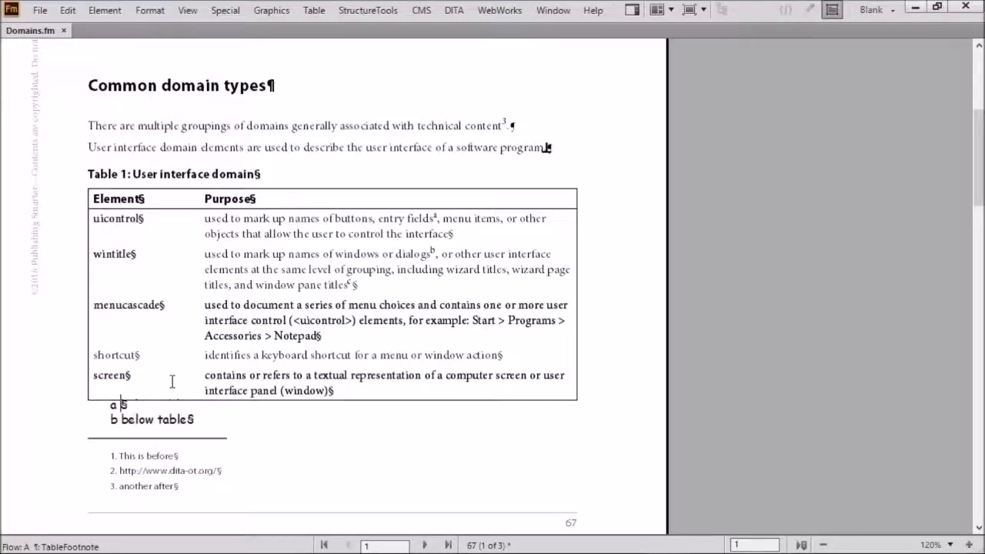
pyautogui.scroll(-3, 172, 382)
pyautogui.scroll(-4, 172, 382)
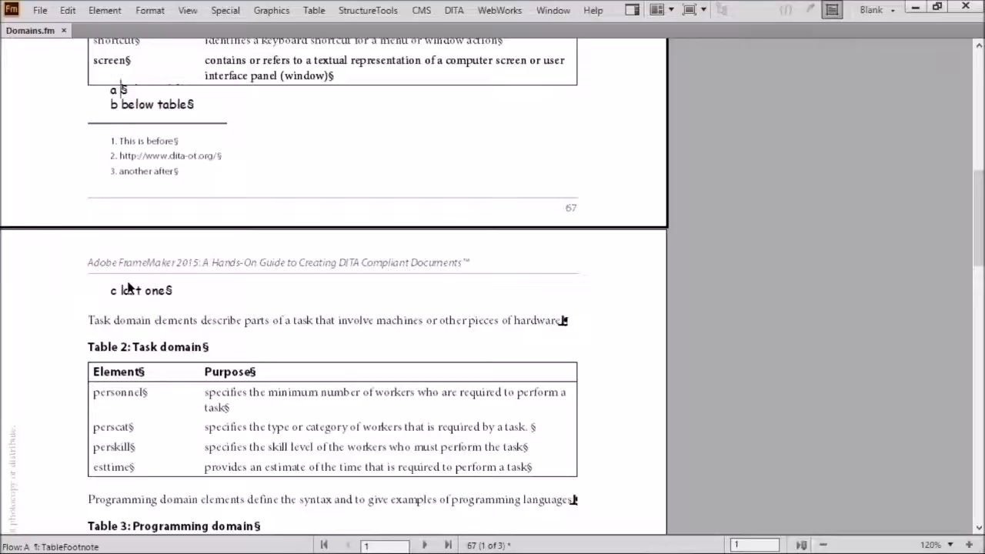
pyautogui.scroll(7, 128, 287)
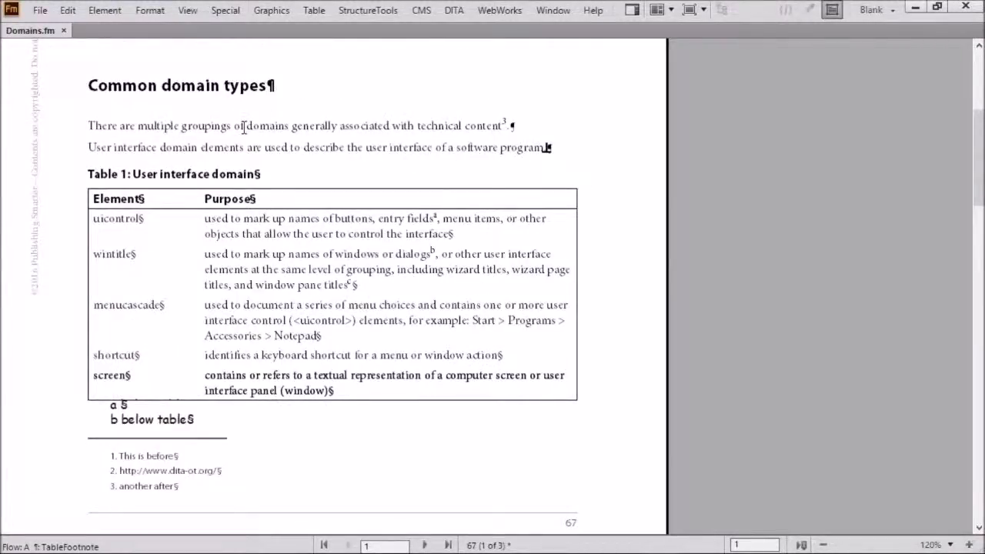
# Step: Insert a regular footnote after "User interface domain" in the paragraph above Table 1 and check where its text is placed
pyautogui.click(197, 147)
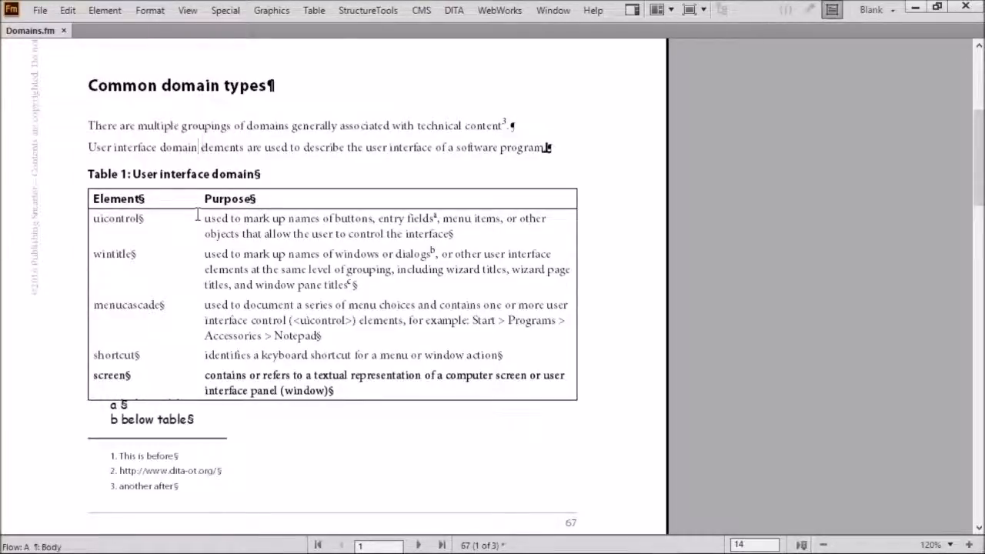
pyautogui.hotkey('alt', 's')
pyautogui.press('f')
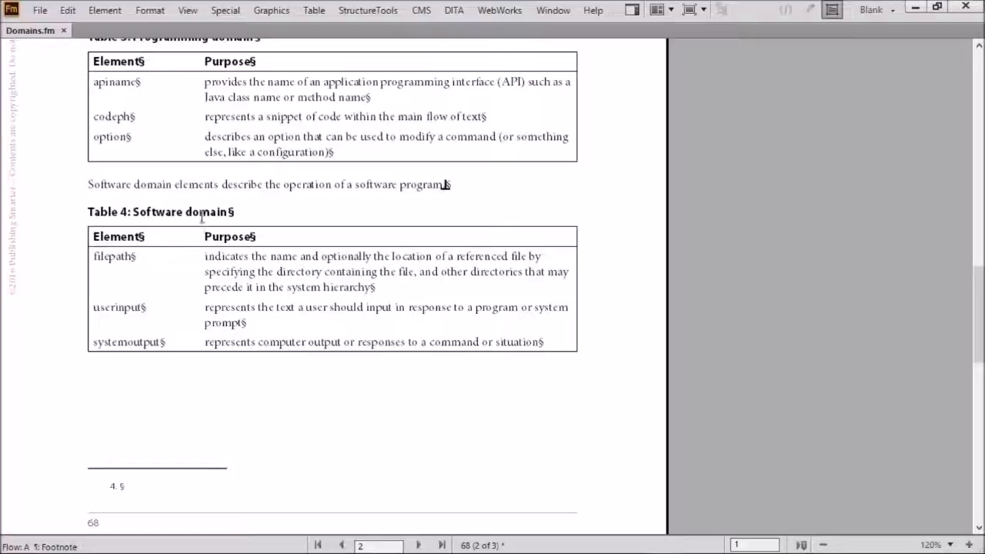
pyautogui.scroll(10, 167, 365)
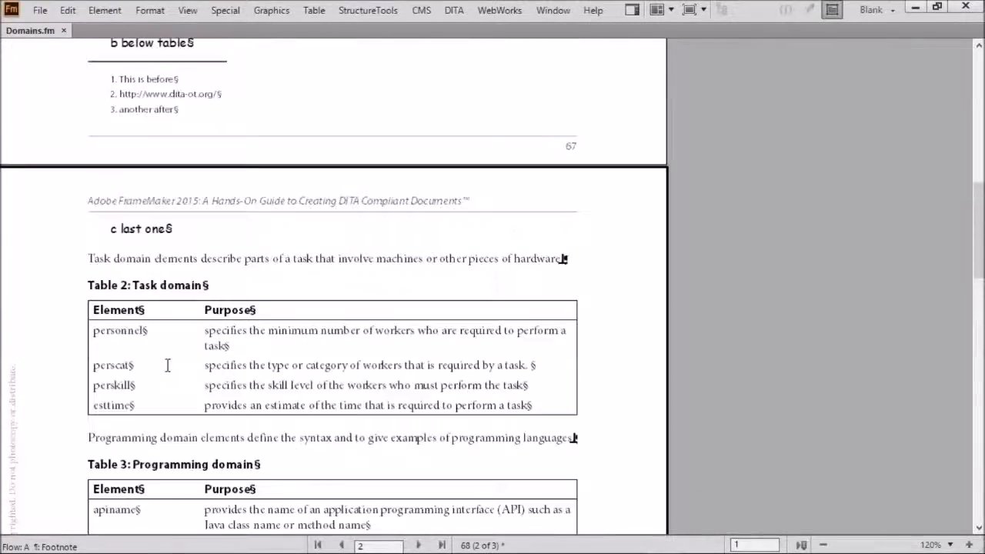
pyautogui.scroll(3, 224, 289)
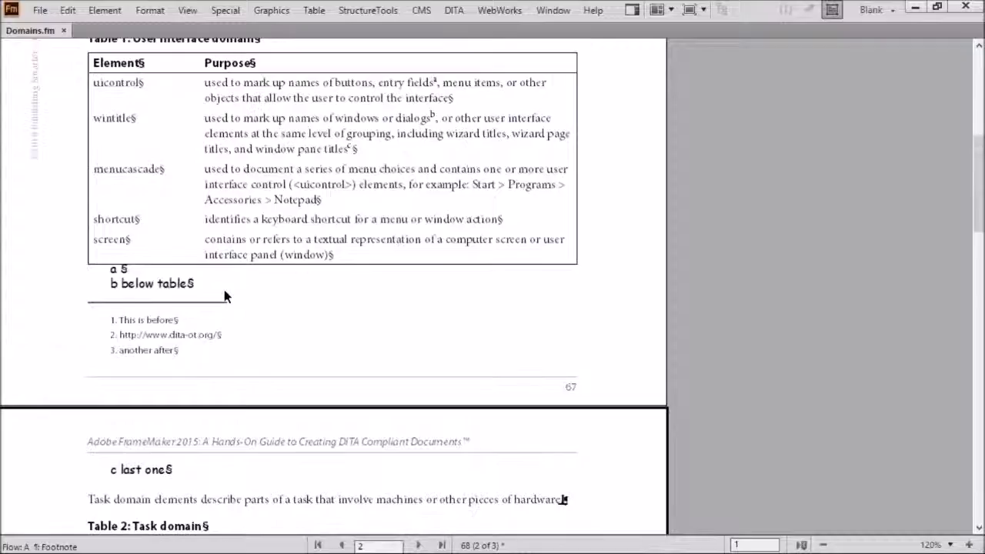
# Step: Set the regular footnotes' maximum height per column to 4, review the table footnote properties, and apply the footnote properties
pyautogui.click(150, 10)
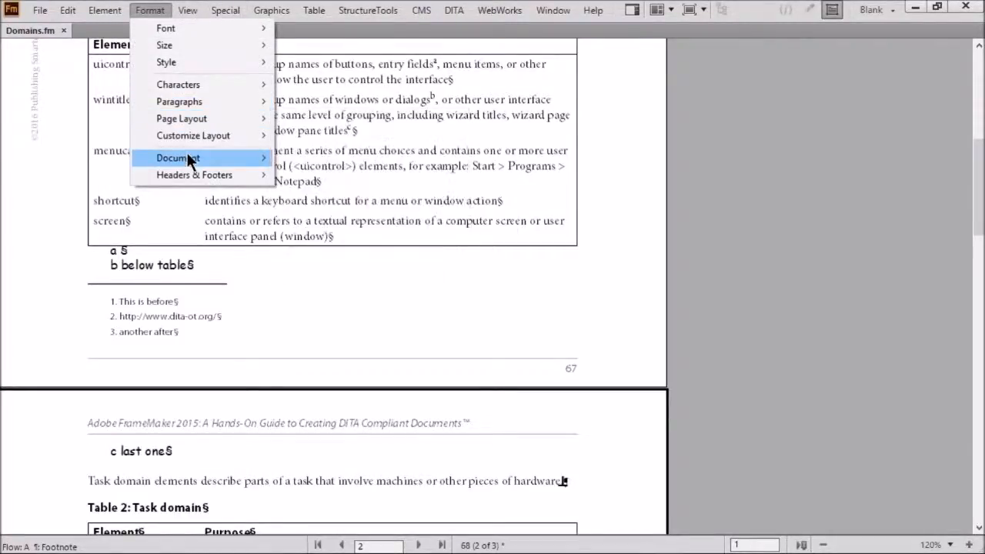
pyautogui.moveTo(187, 152)
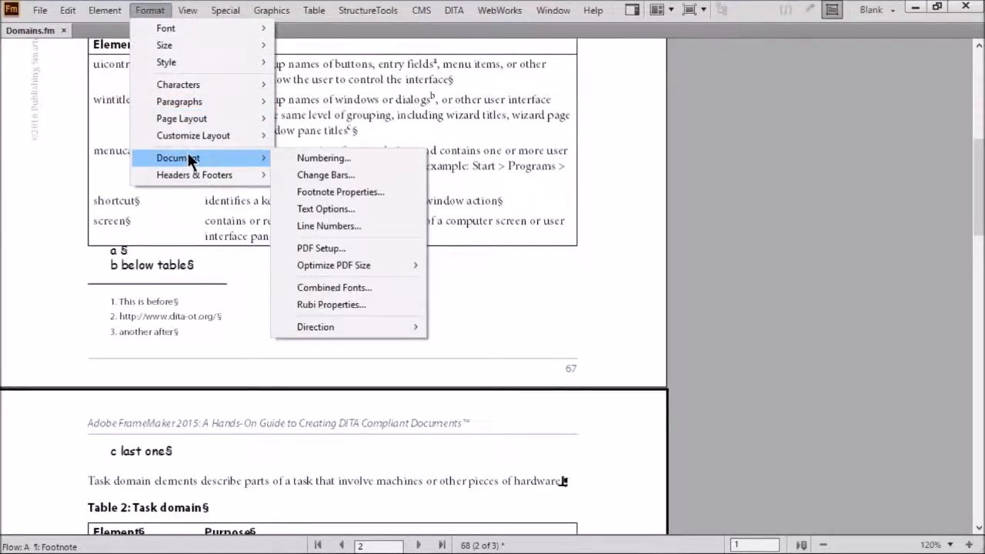
pyautogui.click(366, 192)
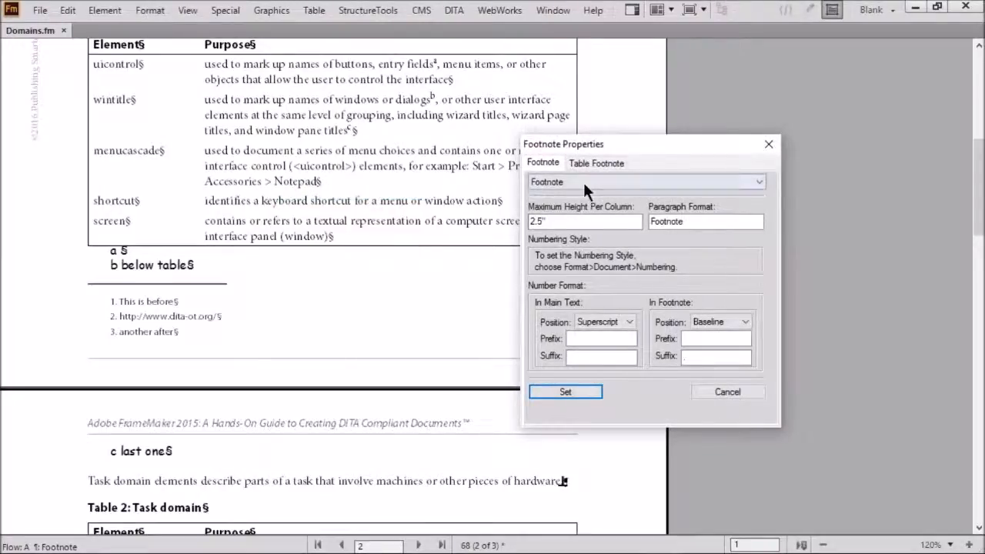
pyautogui.moveTo(619, 222); pyautogui.dragTo(515, 224)
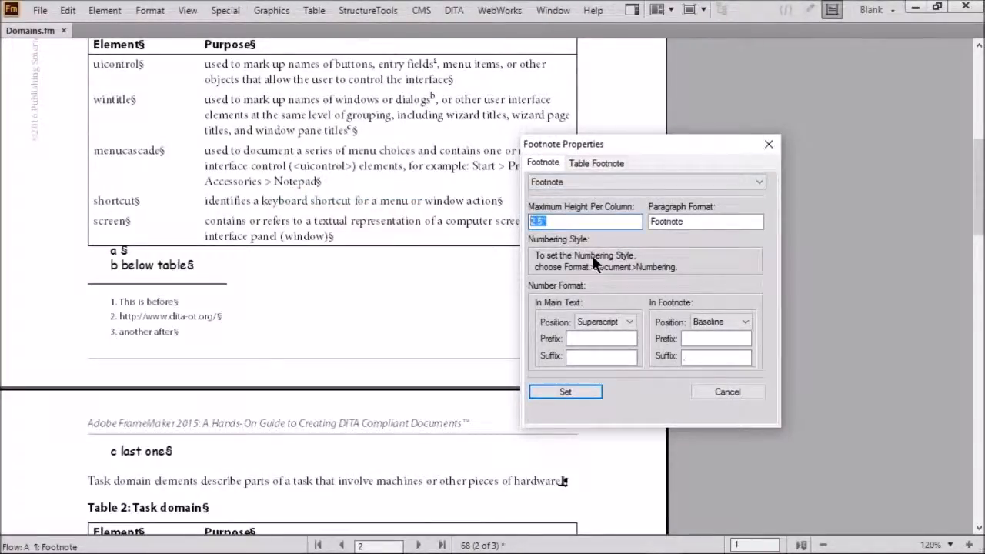
pyautogui.write('4')
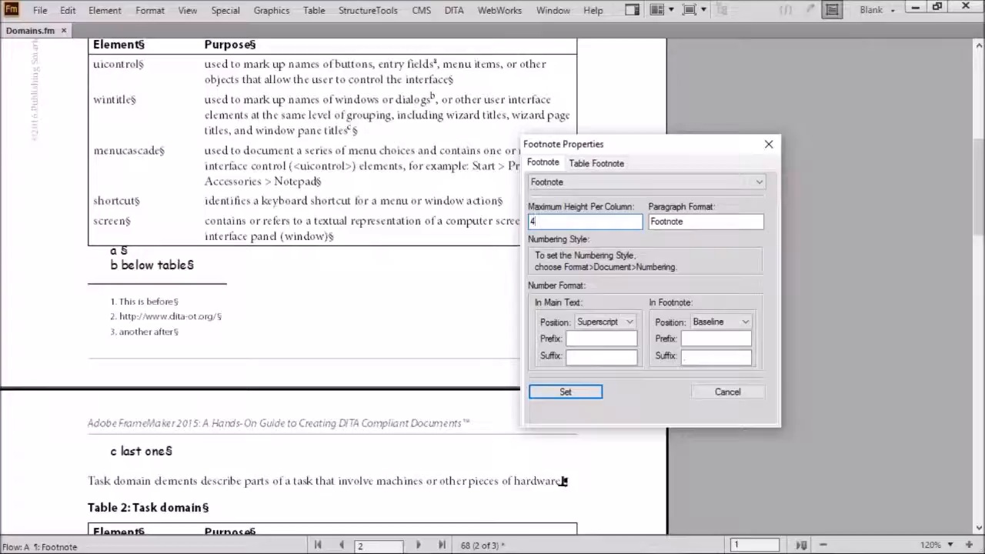
pyautogui.click(588, 164)
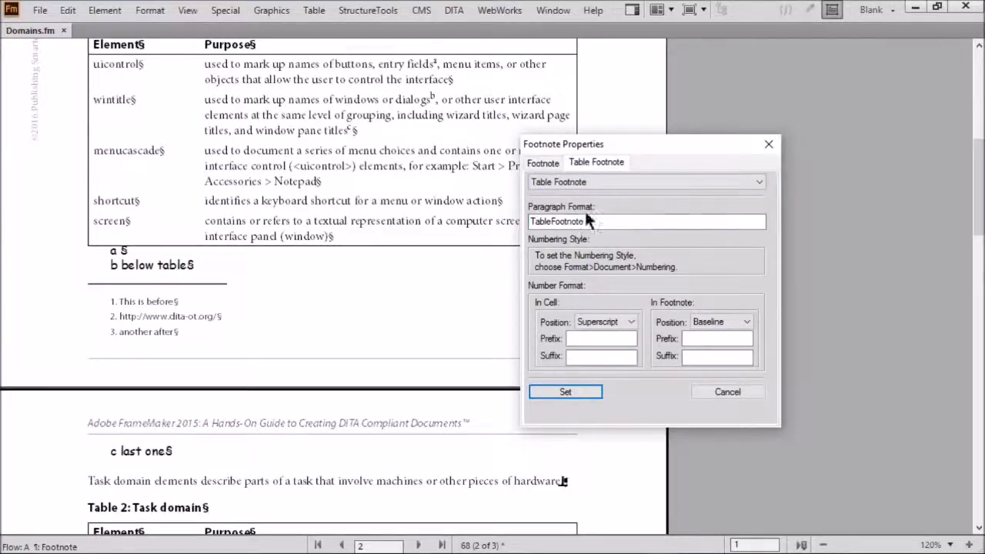
pyautogui.click(566, 391)
# Step: Delete the paragraph beginning "Domain elements support" above the "Purpose of domains" heading to free space on the page
pyautogui.scroll(10, 349, 249)
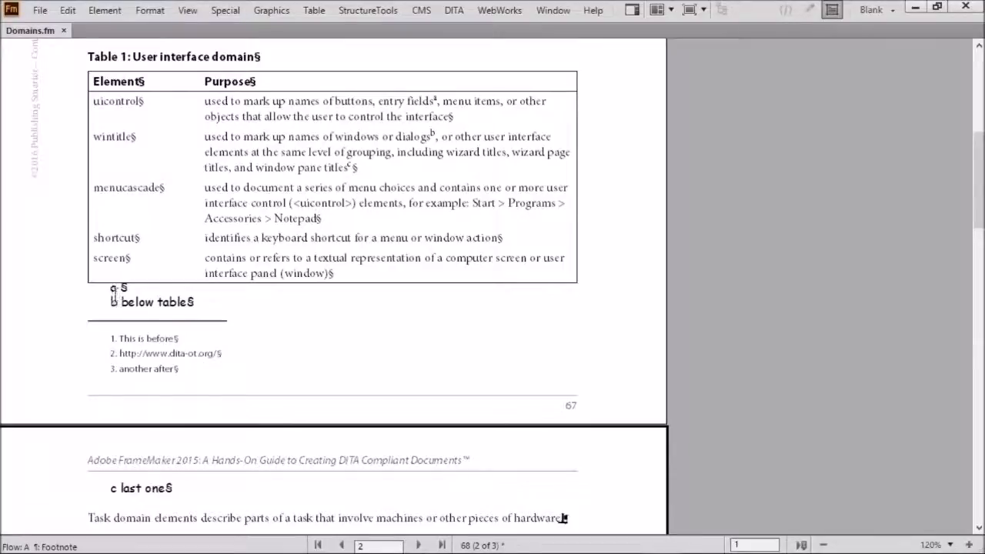
pyautogui.moveTo(51, 276); pyautogui.dragTo(244, 380)
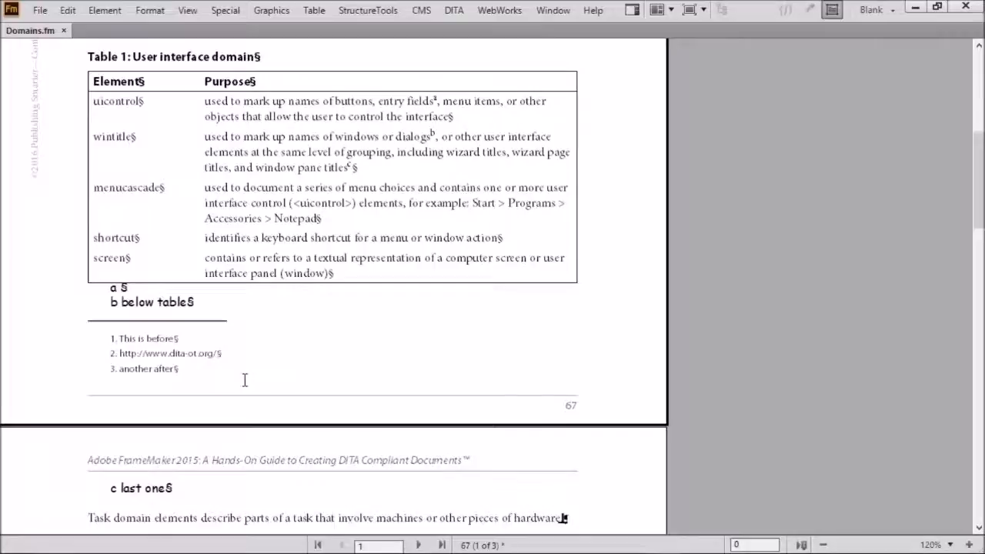
pyautogui.scroll(-1, 245, 380)
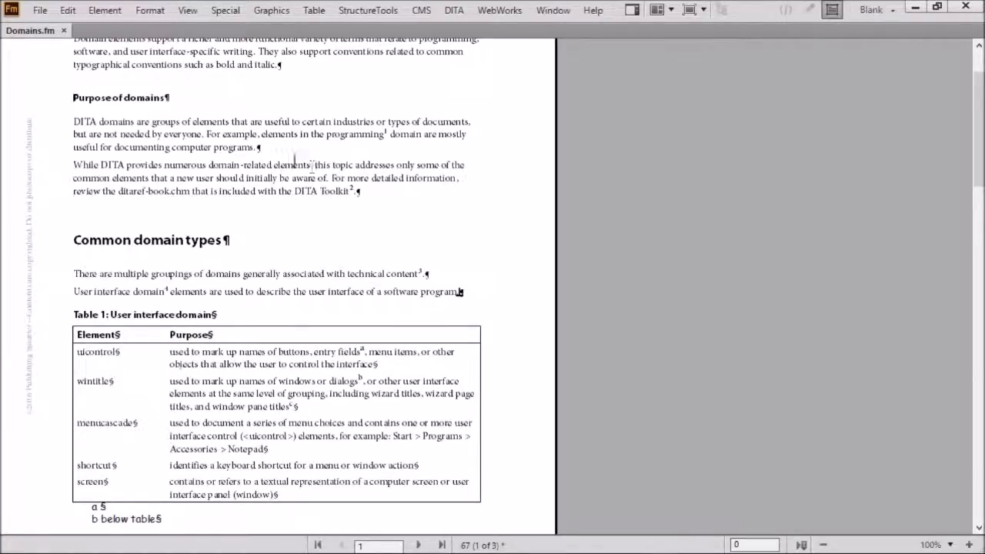
pyautogui.click(264, 147)
pyautogui.tripleClick(231, 52)
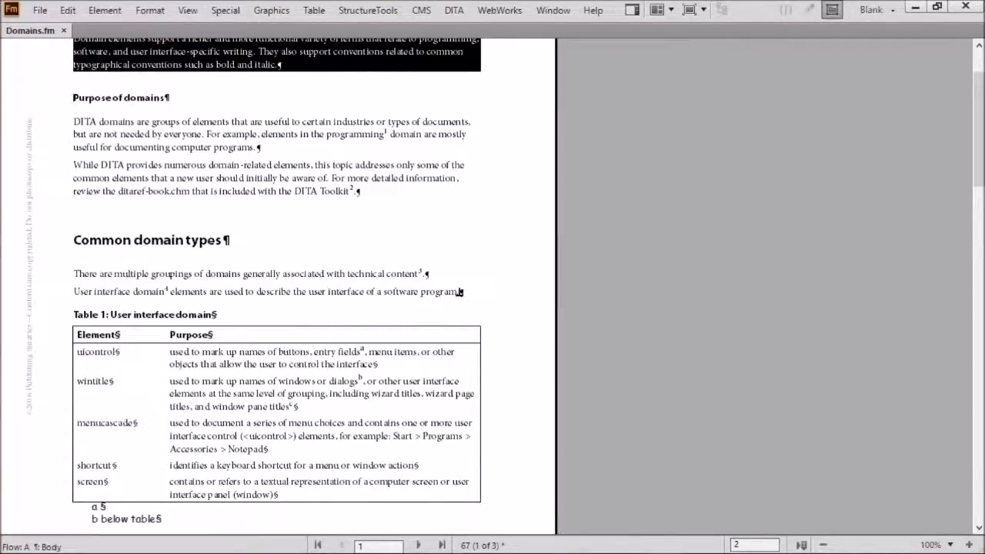
pyautogui.press('Delete')
pyautogui.scroll(-5, 235, 141)
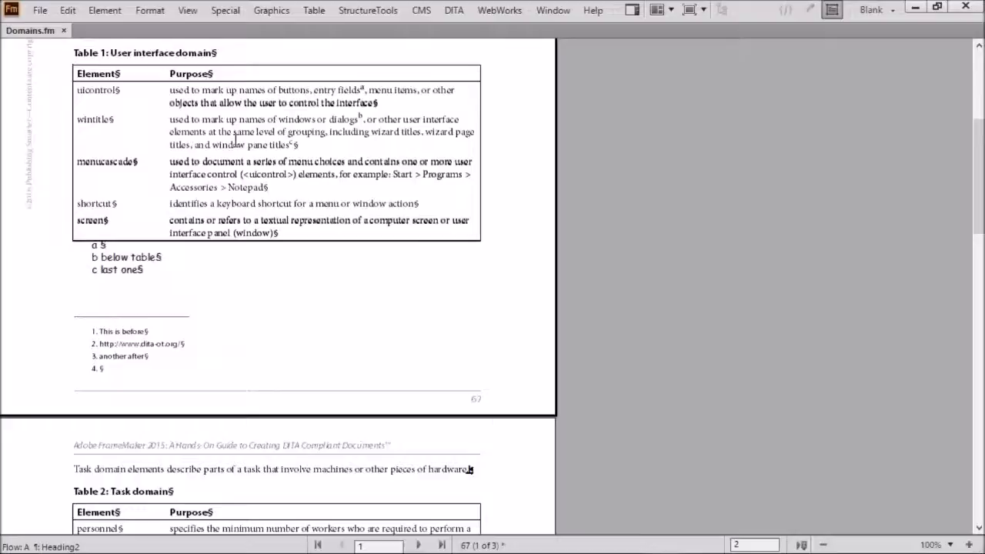
# Step: Examine the table footnotes below Table 1 and the regular footnotes at the foot of page 67
pyautogui.tripleClick(104, 246)
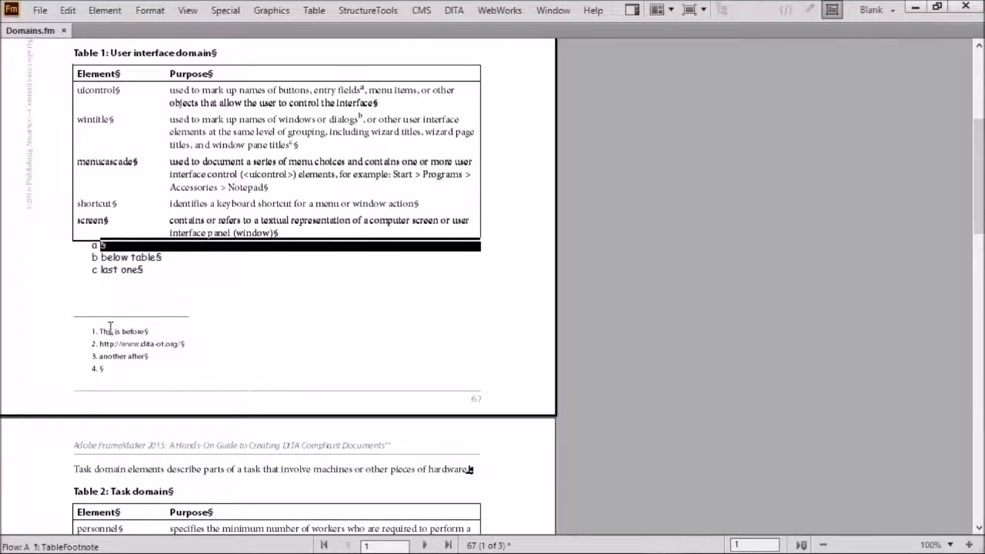
pyautogui.tripleClick(107, 367)
pyautogui.hotkey('ctrl', '=')
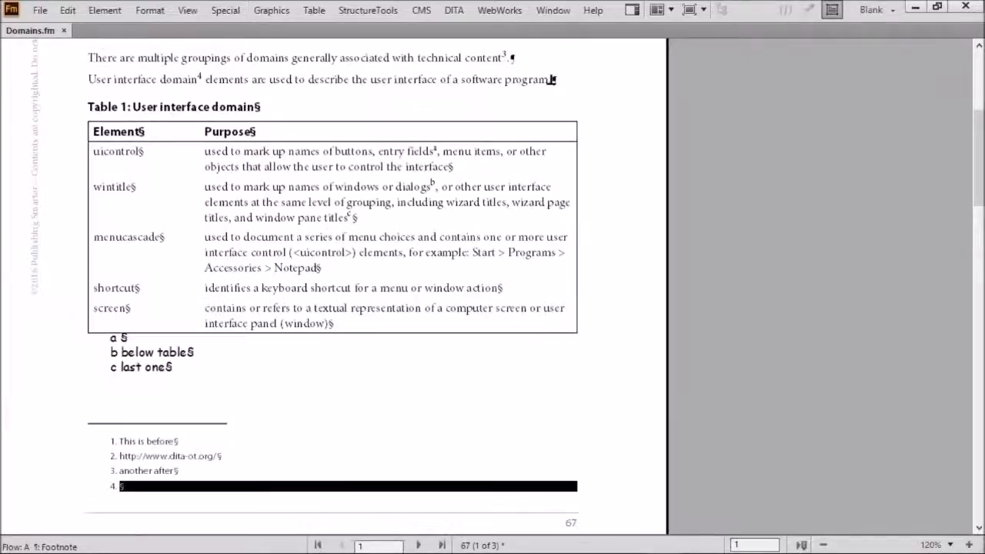
pyautogui.click(121, 337)
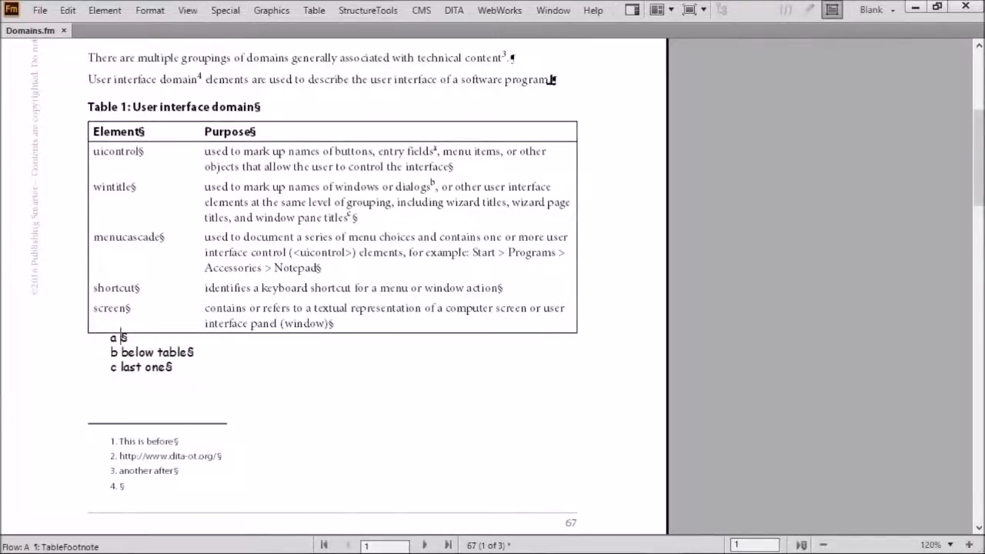
pyautogui.moveTo(57, 406); pyautogui.dragTo(294, 450)
pyautogui.moveTo(56, 299); pyautogui.dragTo(289, 415)
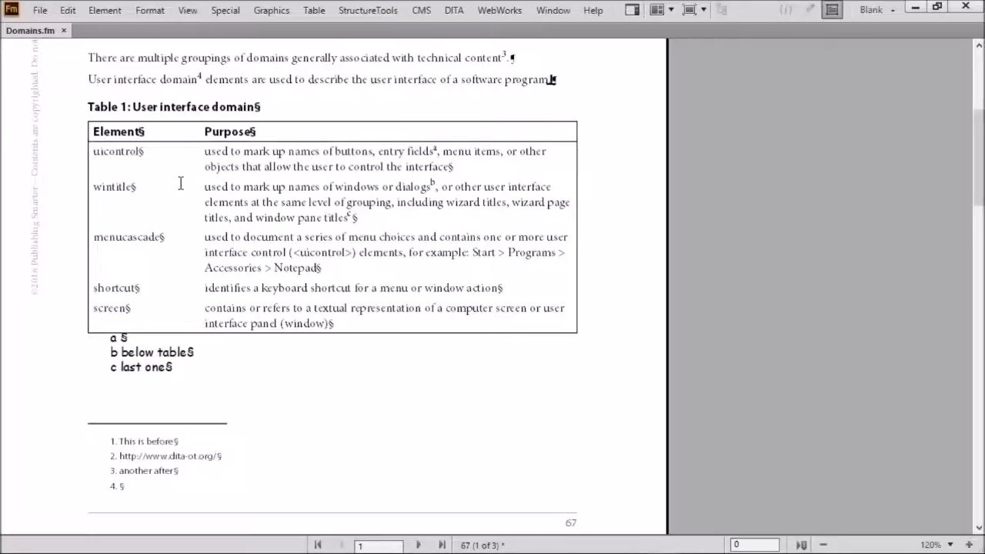
# Step: Open the Paragraph Designer for table footnote b and compare its font settings with those of the first regular footnote
pyautogui.moveTo(128, 352); pyautogui.dragTo(164, 352)
pyautogui.click(164, 351)
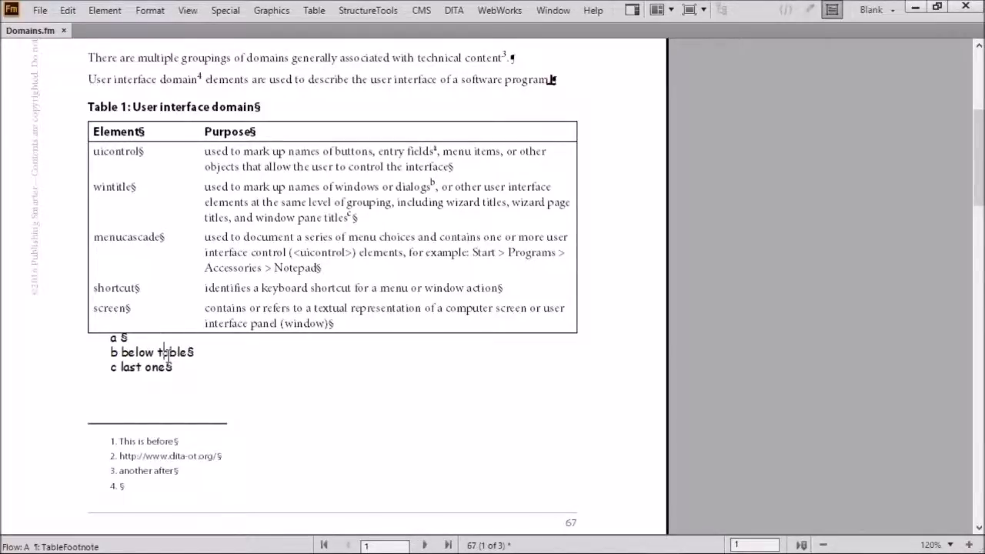
pyautogui.hotkey('ctrl', 'm')
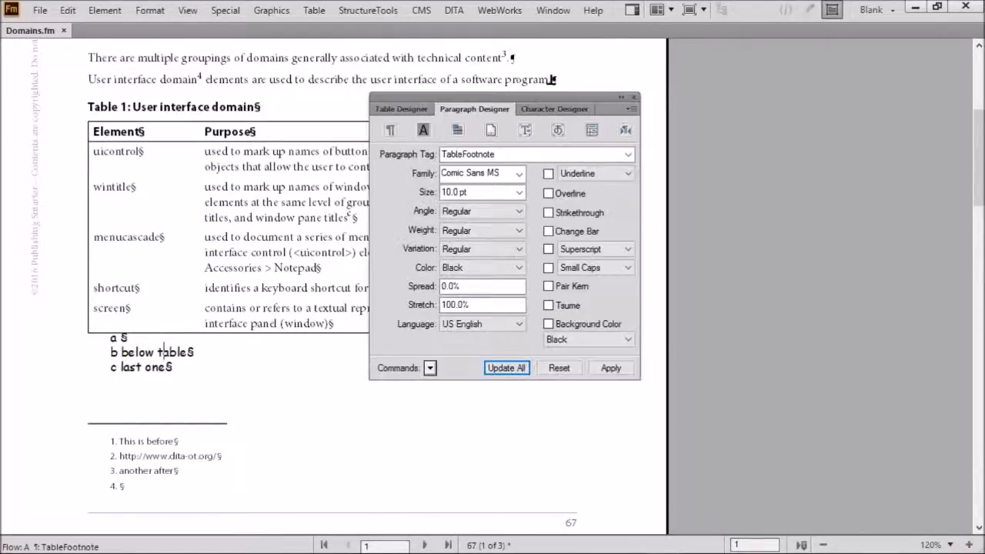
pyautogui.press('Tab')
pyautogui.press('Tab')
pyautogui.press('Tab')
pyautogui.click(161, 457)
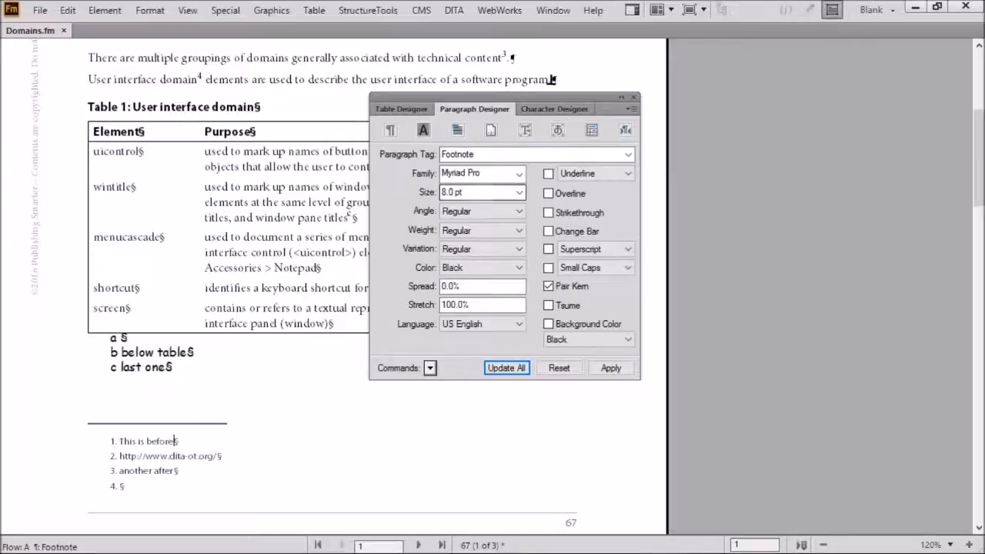
pyautogui.moveTo(130, 445); pyautogui.dragTo(158, 445)
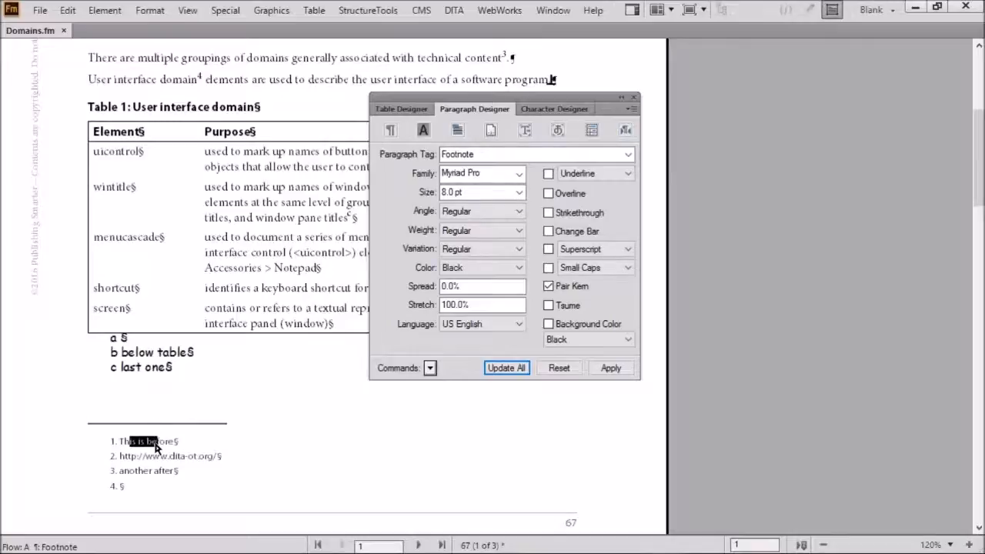
# Step: Set the TableFootnote paragraph format to Myriad Pro at 8 pt, update all its paragraphs, and close the designer
pyautogui.moveTo(136, 352); pyautogui.dragTo(163, 352)
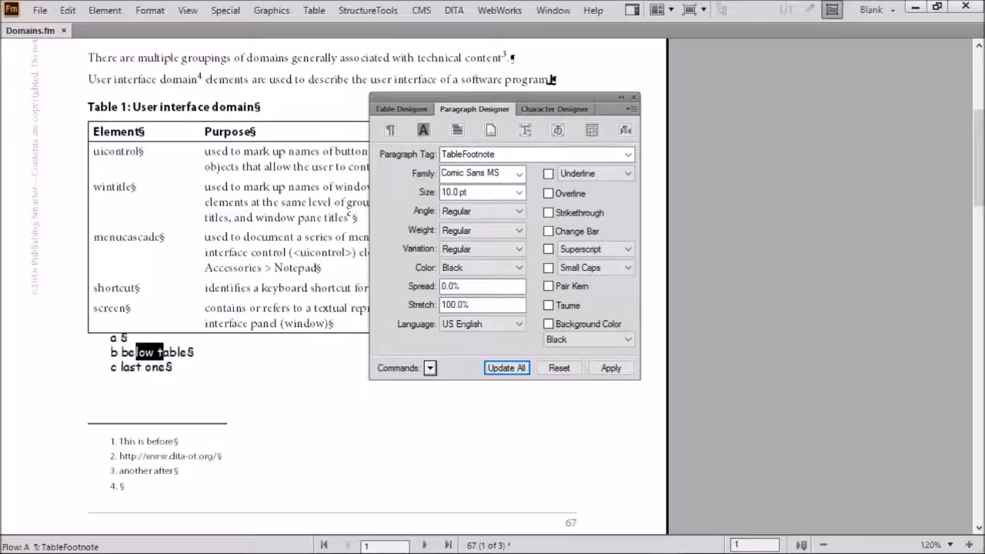
pyautogui.tripleClick(504, 173)
pyautogui.write('Myriad Pro')
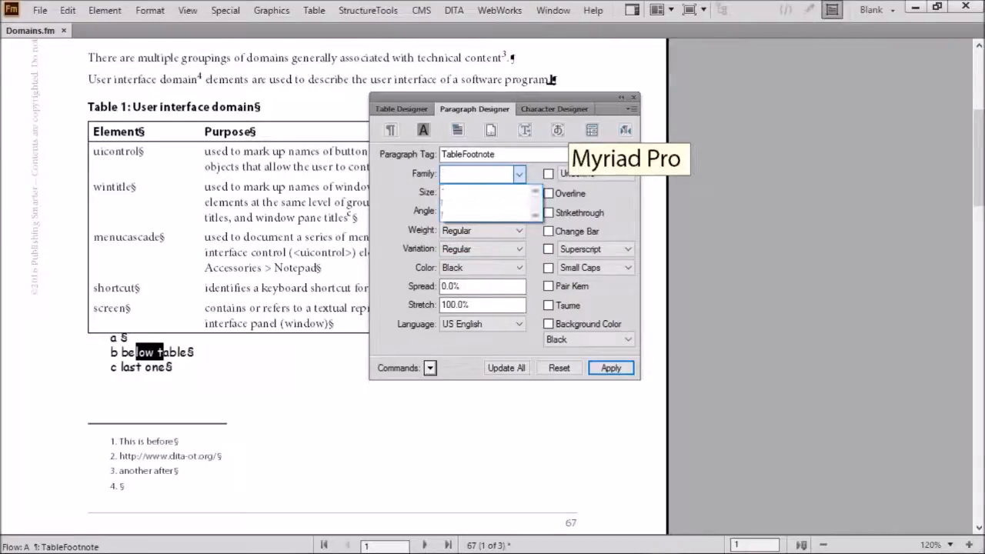
pyautogui.press('Return')
pyautogui.click(483, 191)
pyautogui.tripleClick(483, 192)
pyautogui.write('8')
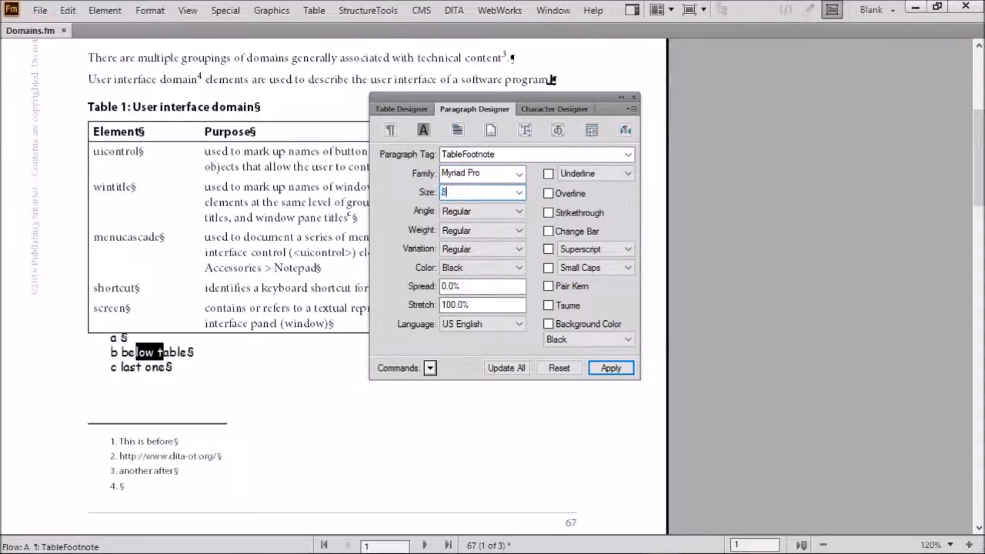
pyautogui.click(508, 369)
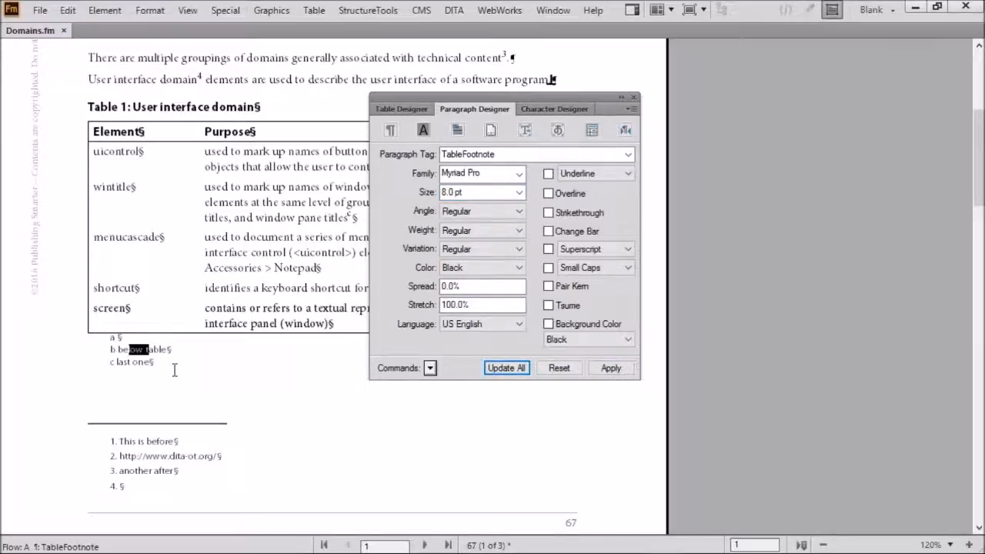
pyautogui.click(633, 98)
# Step: Add a closing parenthesis ")" as the suffix of the table footnote numbers in the footnote text
pyautogui.click(153, 361)
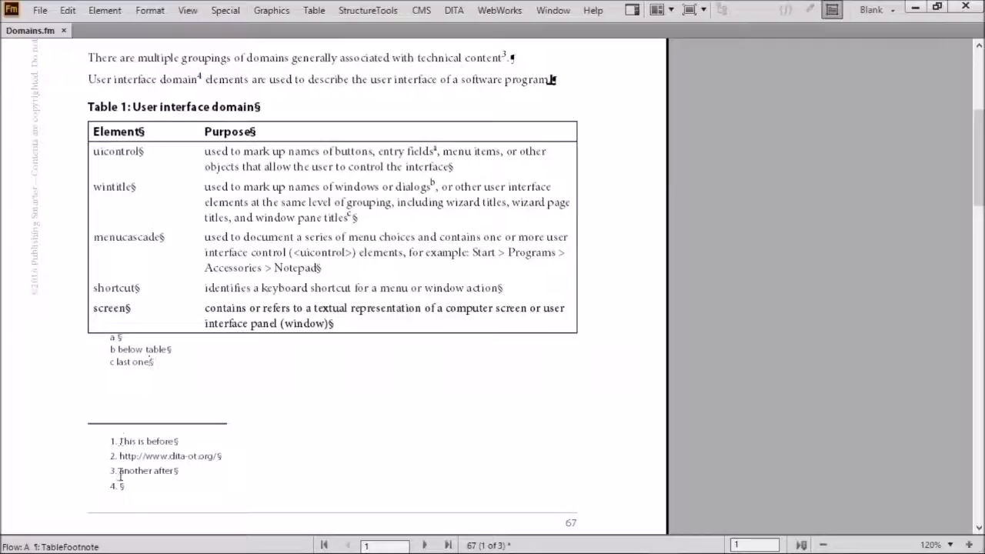
pyautogui.click(142, 16)
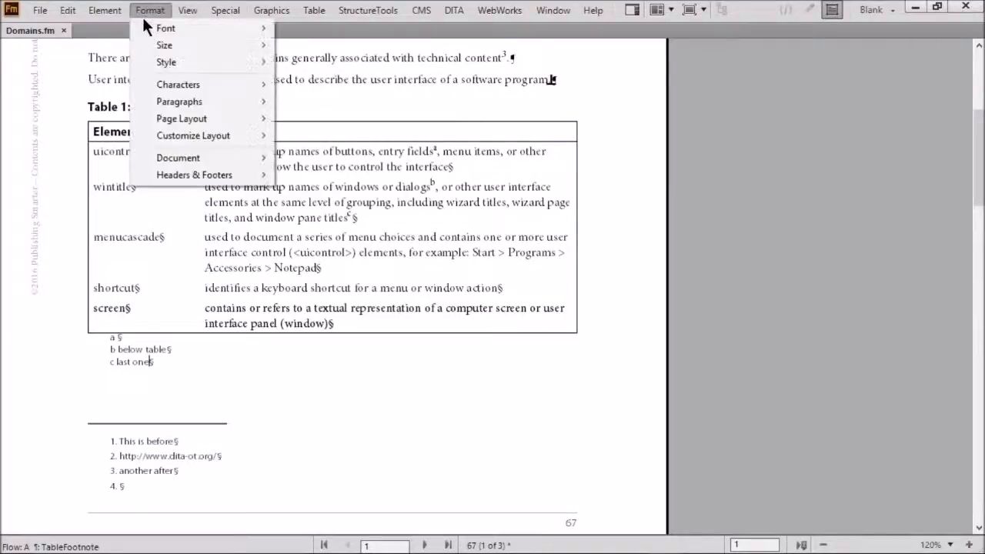
pyautogui.moveTo(201, 153)
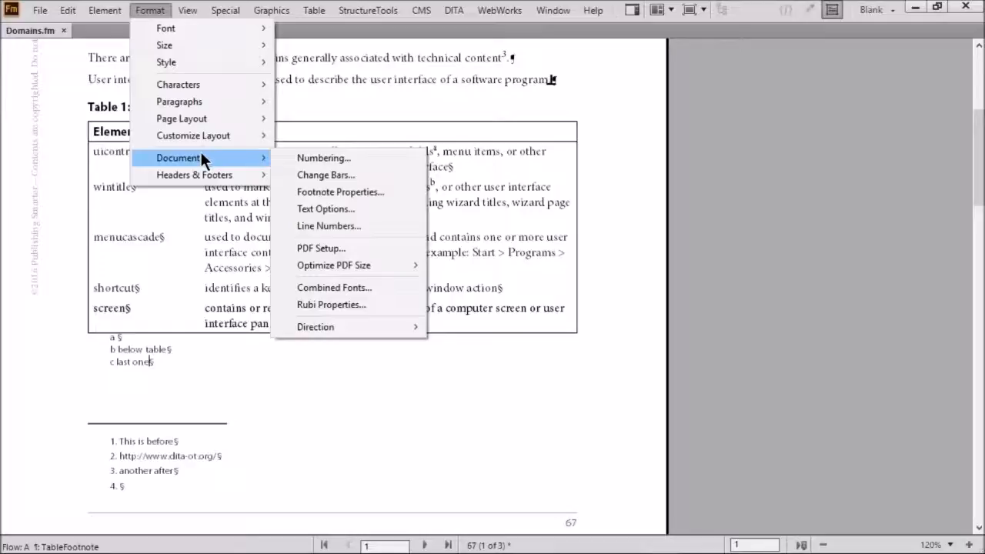
pyautogui.click(365, 192)
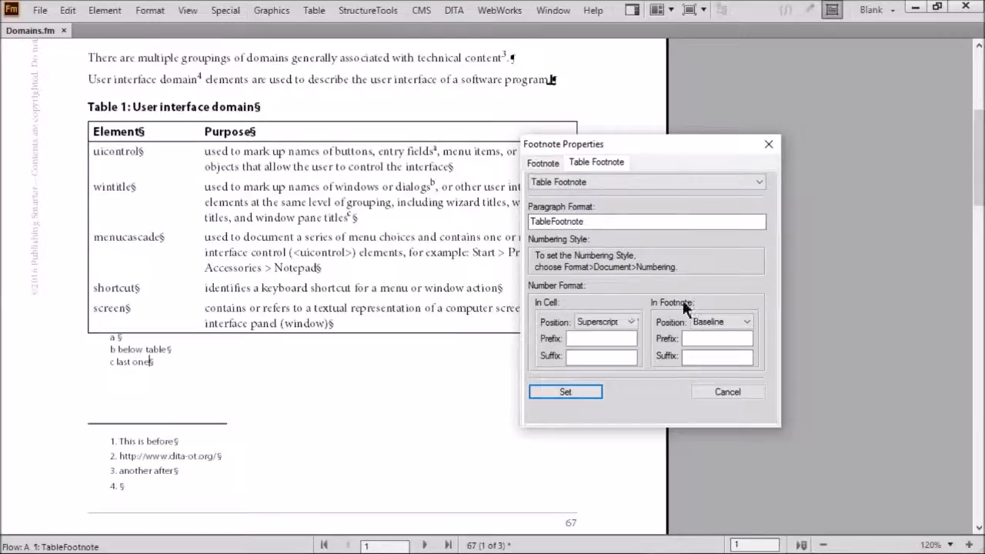
pyautogui.click(691, 358)
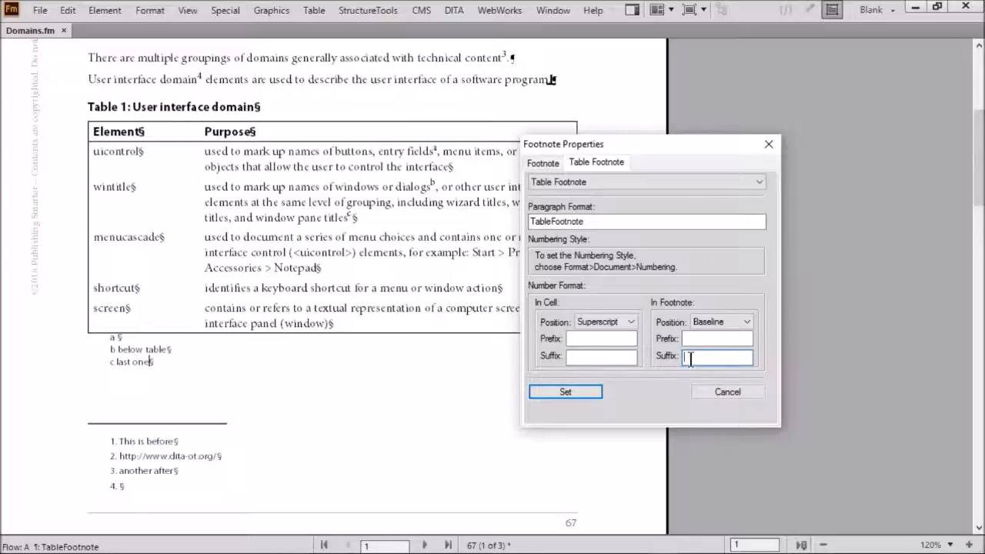
pyautogui.write(')')
pyautogui.click(569, 392)
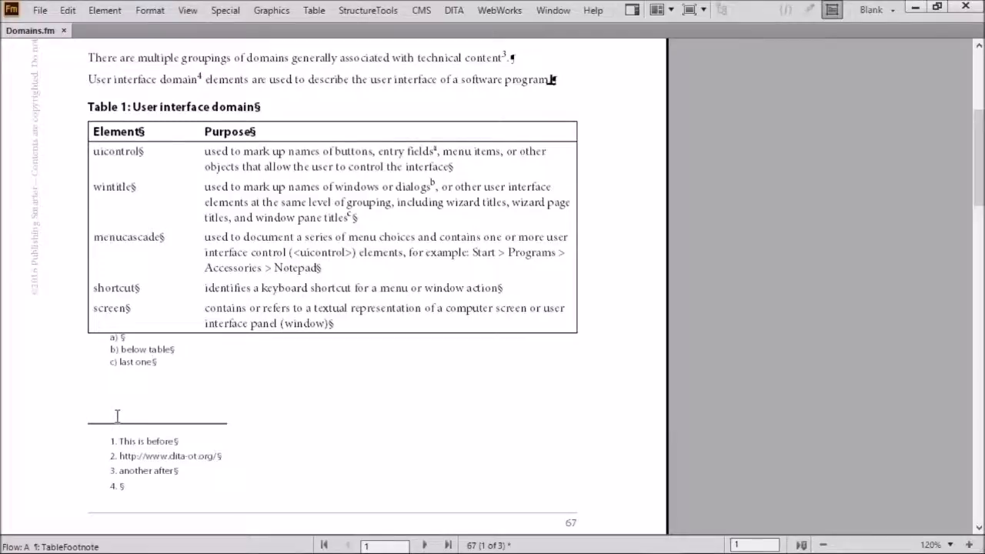
# Step: Switch from the body pages to the reference pages and select the Footnote frame's label
pyautogui.moveTo(47, 403); pyautogui.dragTo(265, 460)
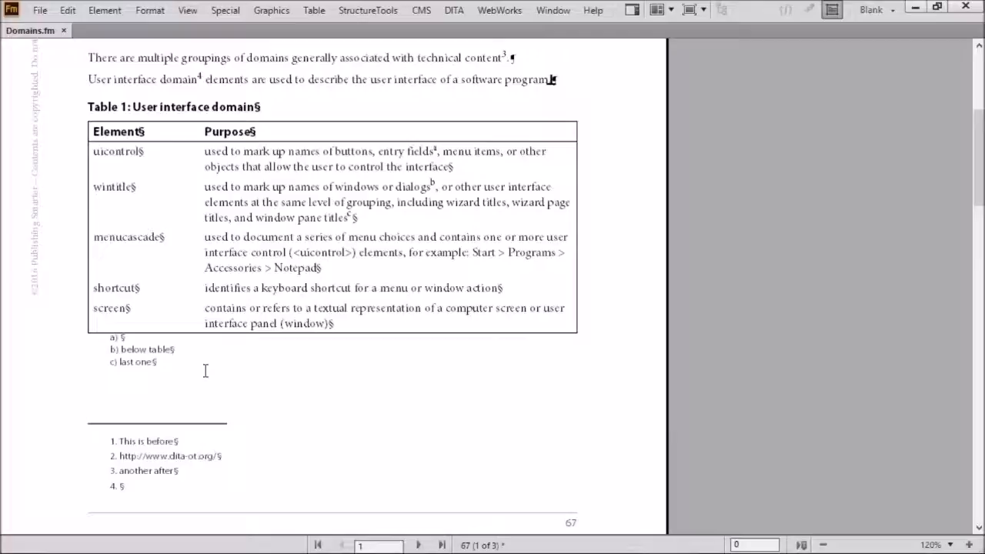
pyautogui.click(158, 14)
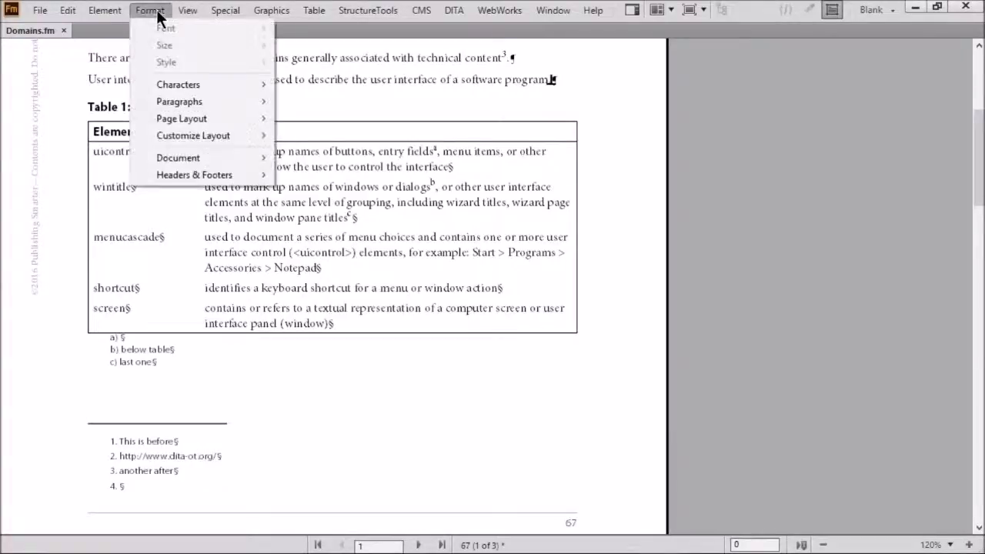
pyautogui.moveTo(193, 159)
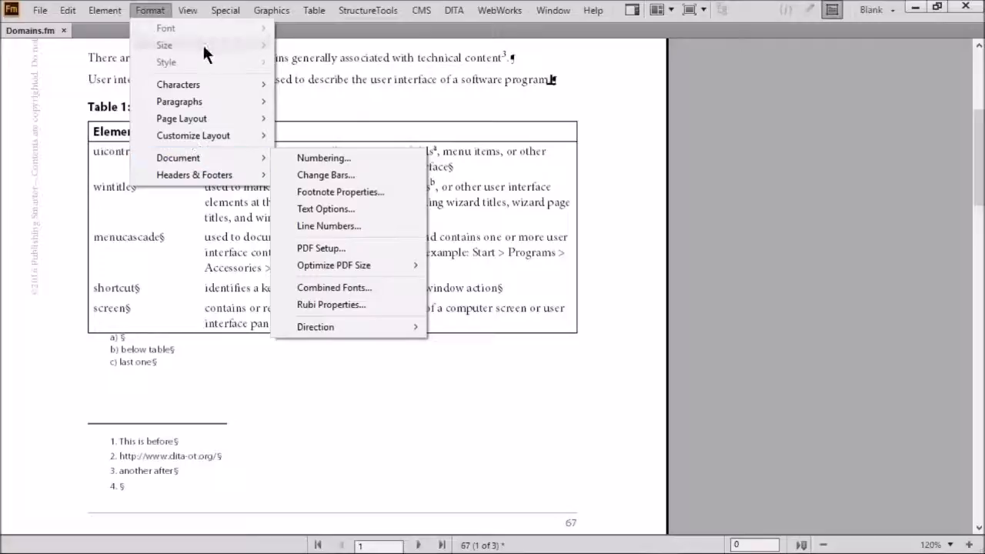
pyautogui.moveTo(194, 17)
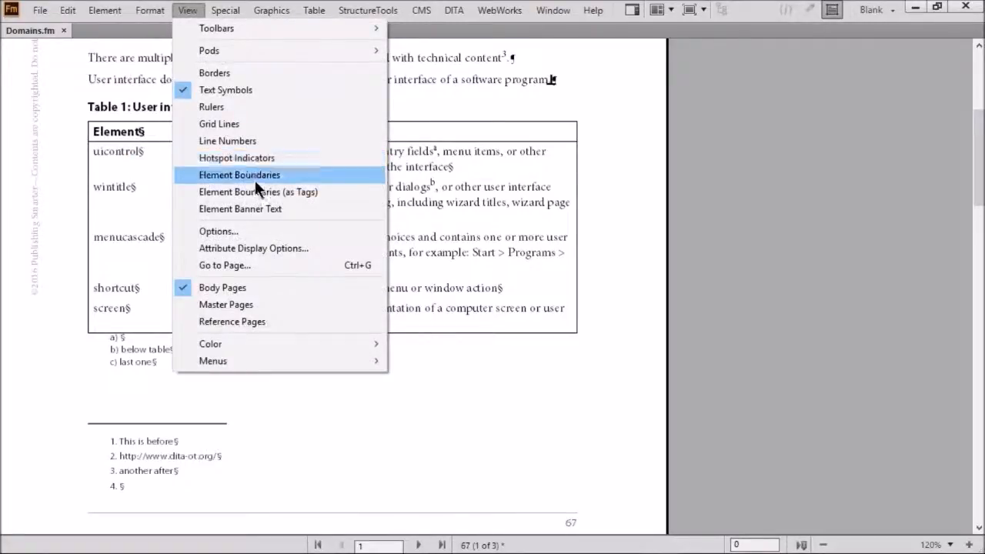
pyautogui.click(270, 319)
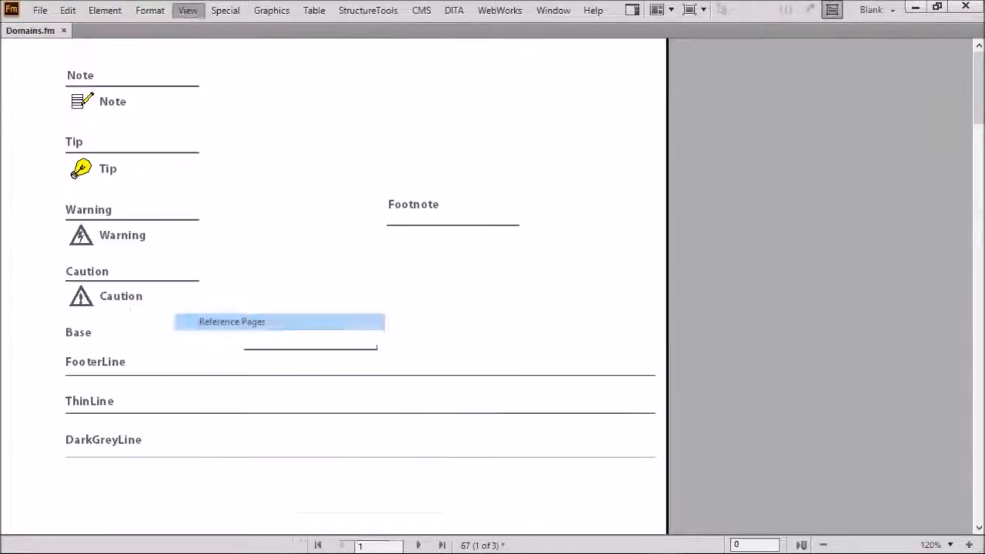
pyautogui.moveTo(348, 273); pyautogui.dragTo(558, 171)
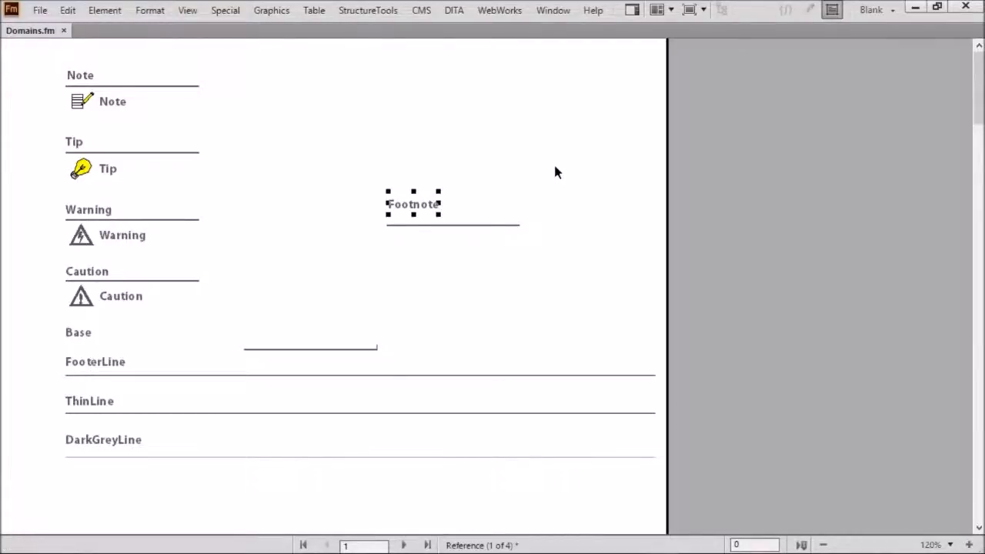
# Step: Turn on the display of borders and select the Footnote frame on the reference page
pyautogui.click(193, 15)
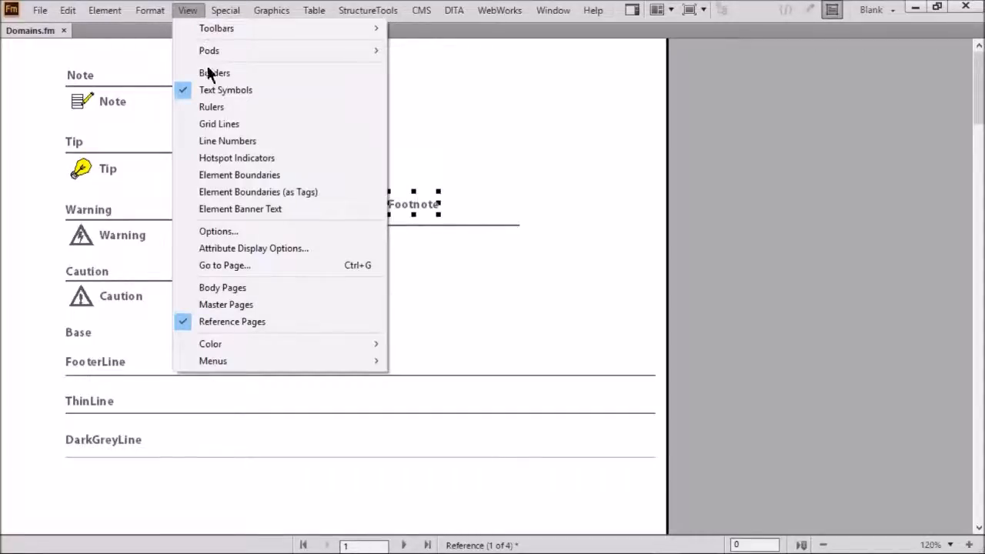
pyautogui.click(209, 72)
pyautogui.click(475, 240)
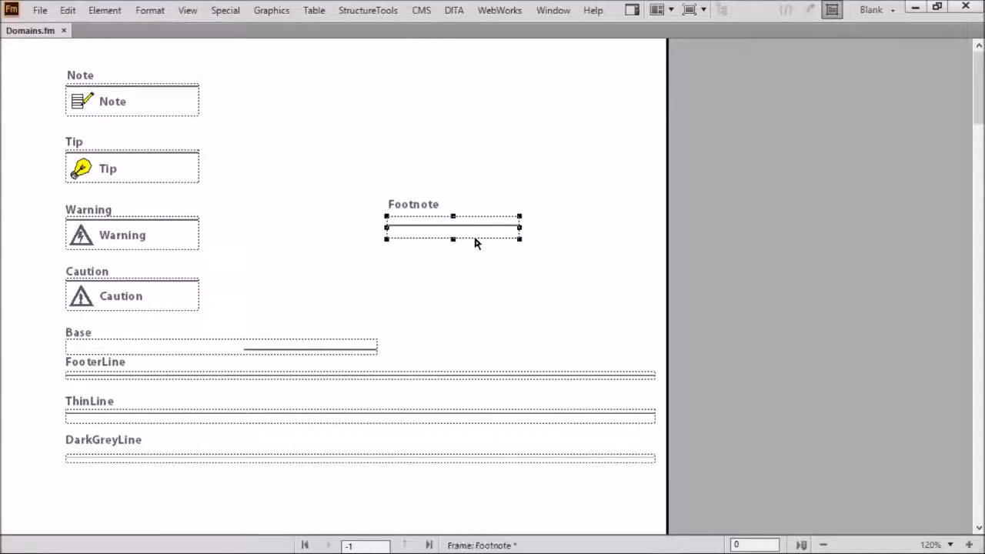
pyautogui.click(420, 231)
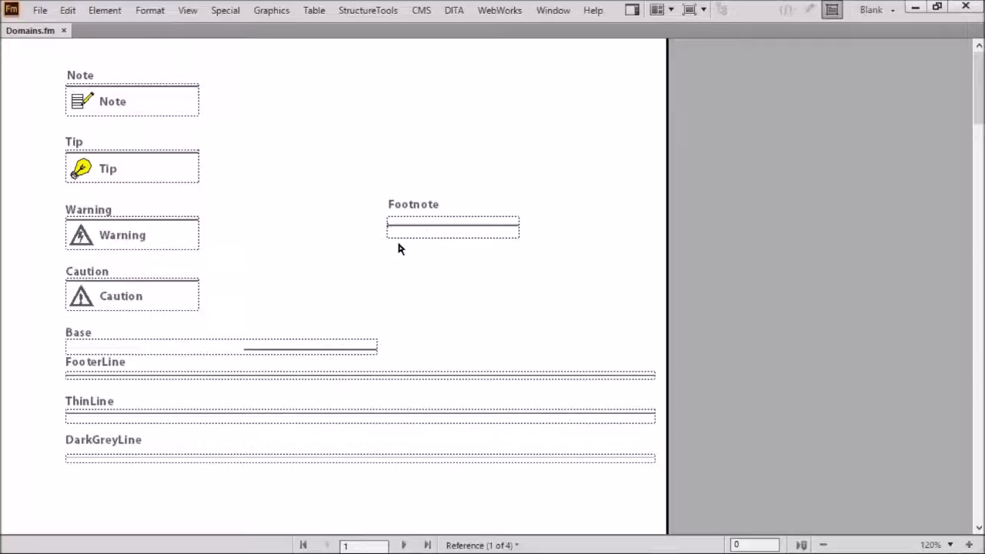
pyautogui.click(400, 240)
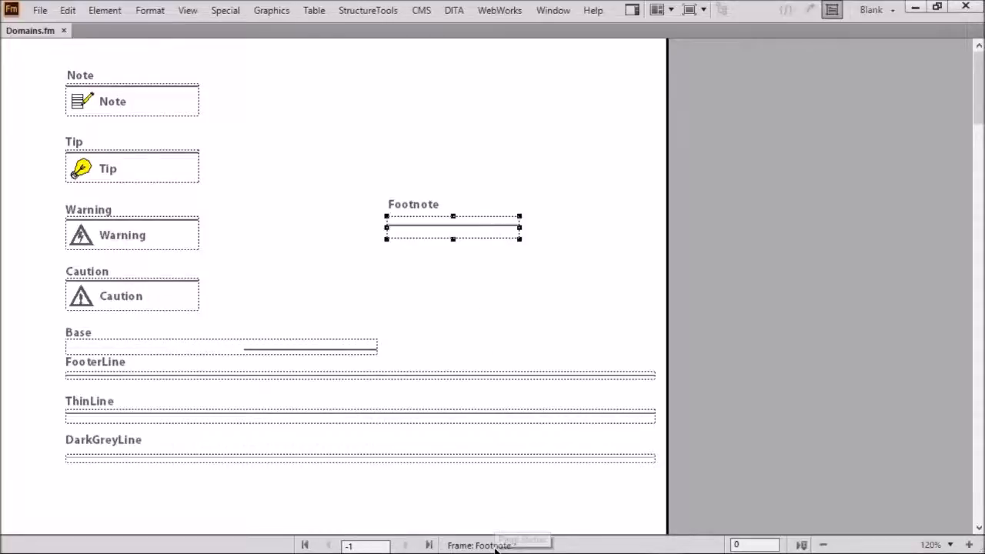
# Step: Check the name assigned to the selected Footnote reference frame and cancel the dialog
pyautogui.click(469, 548)
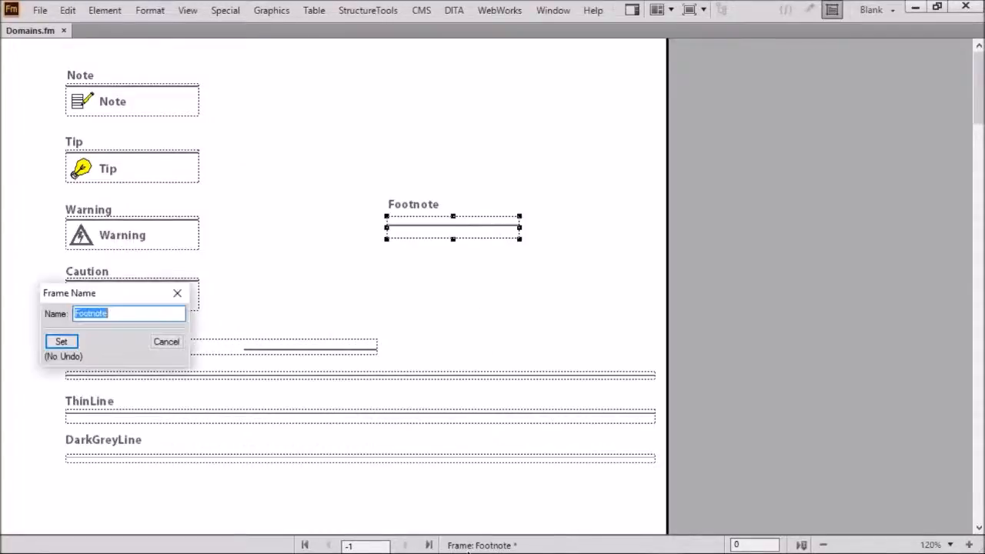
pyautogui.moveTo(109, 297); pyautogui.dragTo(425, 283)
pyautogui.click(476, 283)
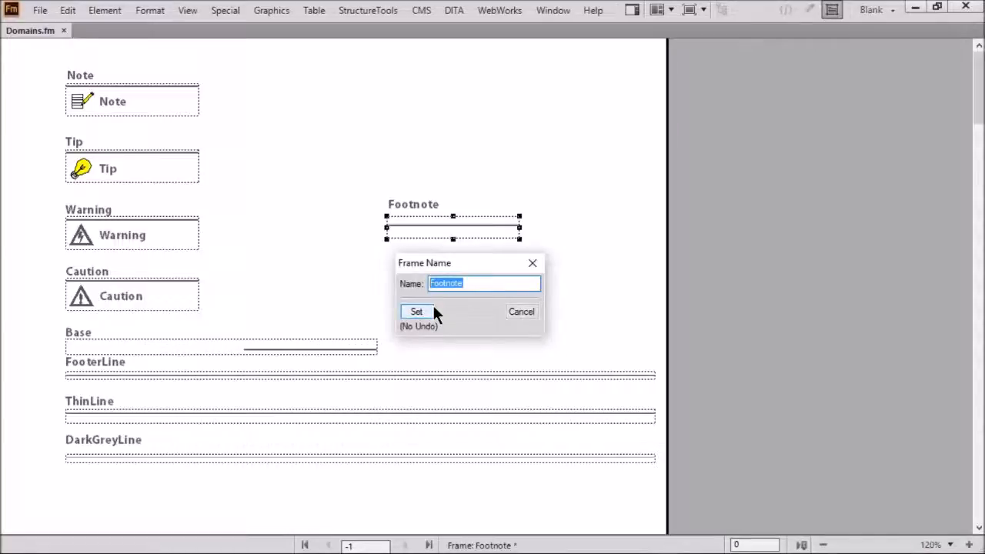
pyautogui.click(513, 313)
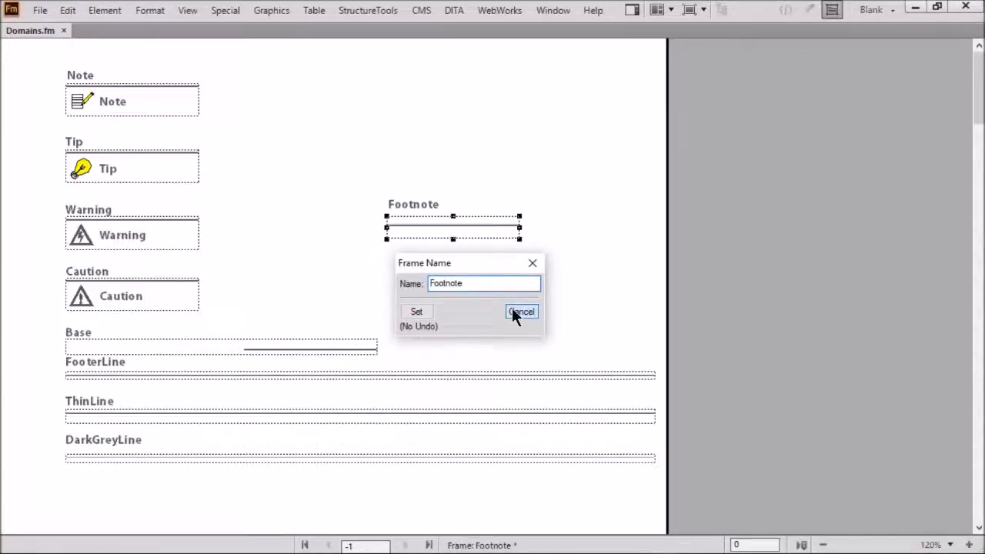
# Step: Open the graphics tools and color the separator line inside the Footnote reference frame Red
pyautogui.click(478, 294)
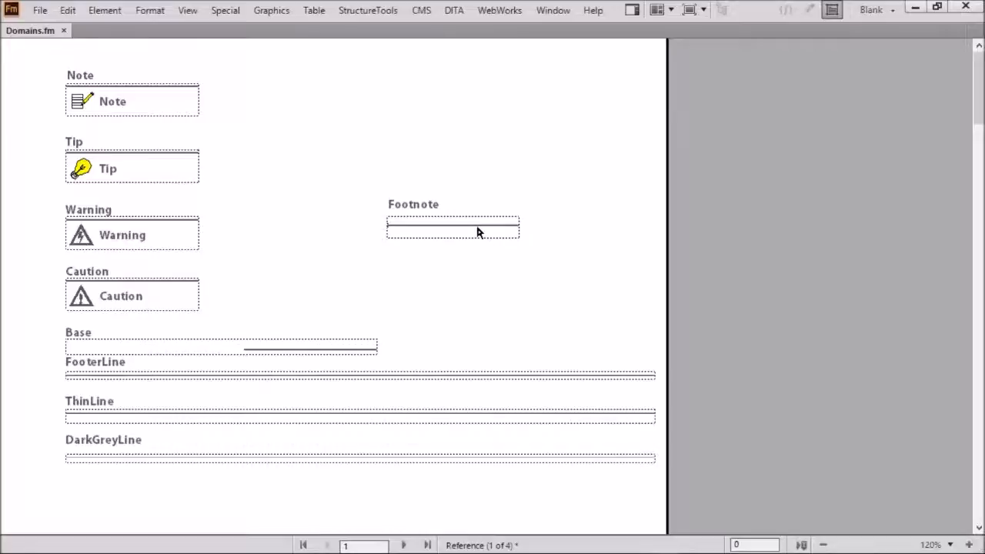
pyautogui.click(266, 14)
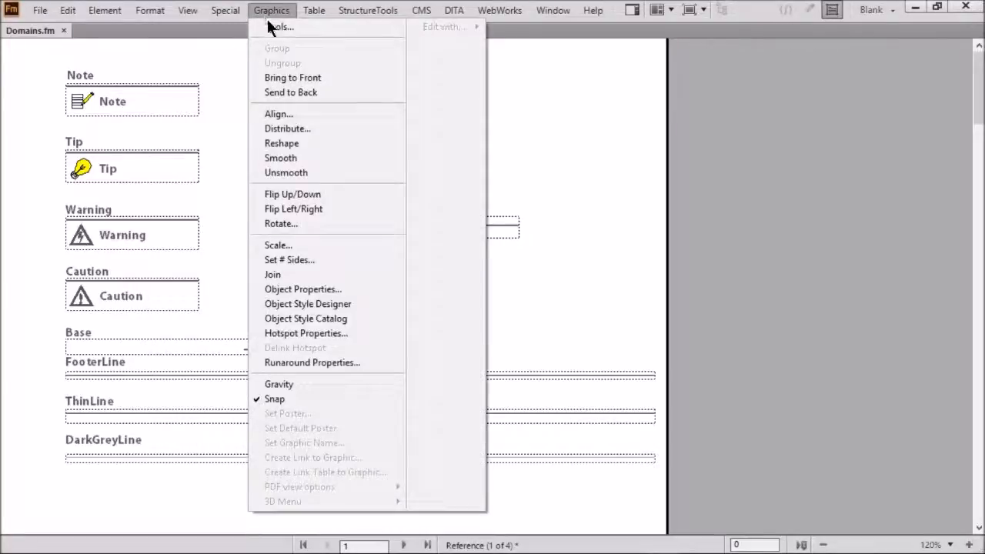
pyautogui.click(270, 15)
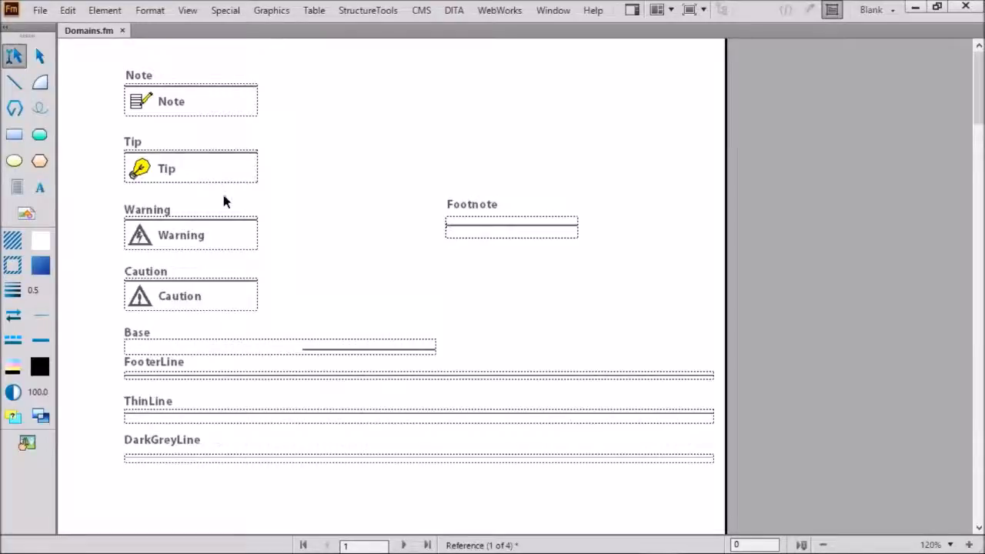
pyautogui.click(12, 368)
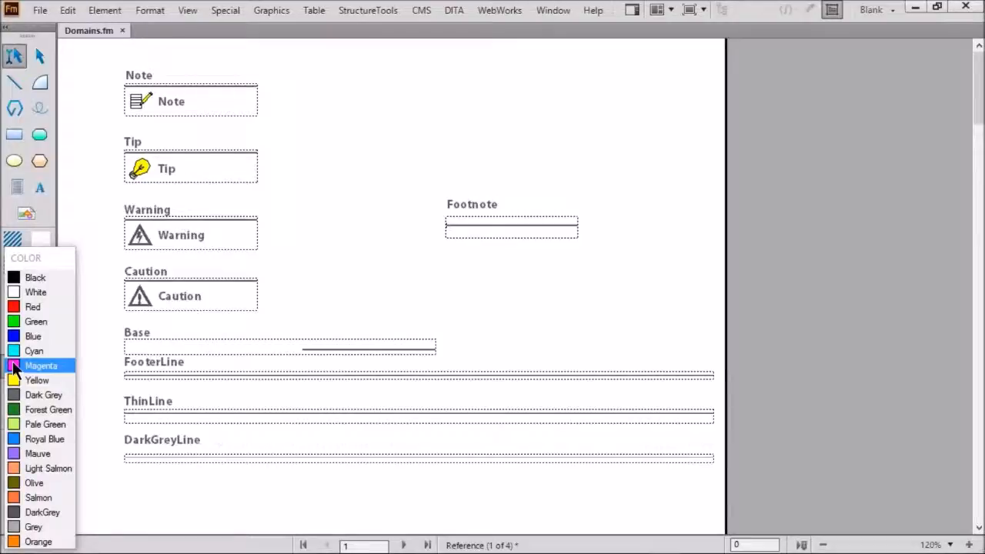
pyautogui.click(34, 307)
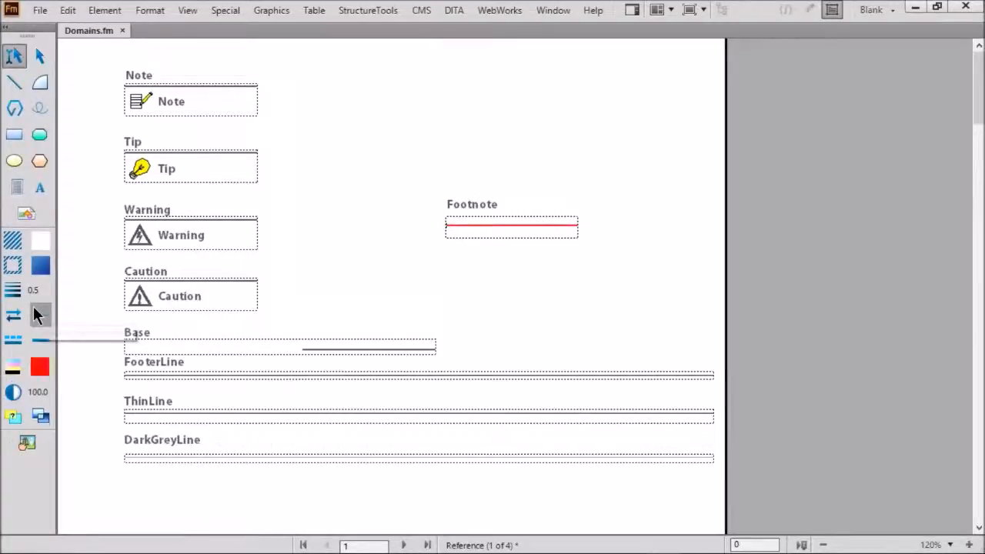
# Step: Make the Footnote separator line 4 pt wide and dashed, and close the graphics tools
pyautogui.click(19, 292)
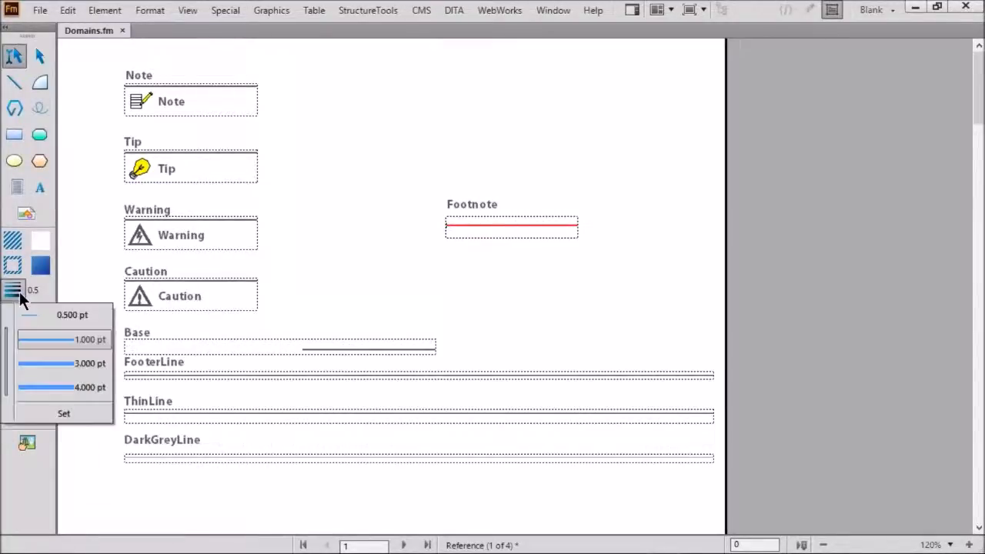
pyautogui.click(34, 382)
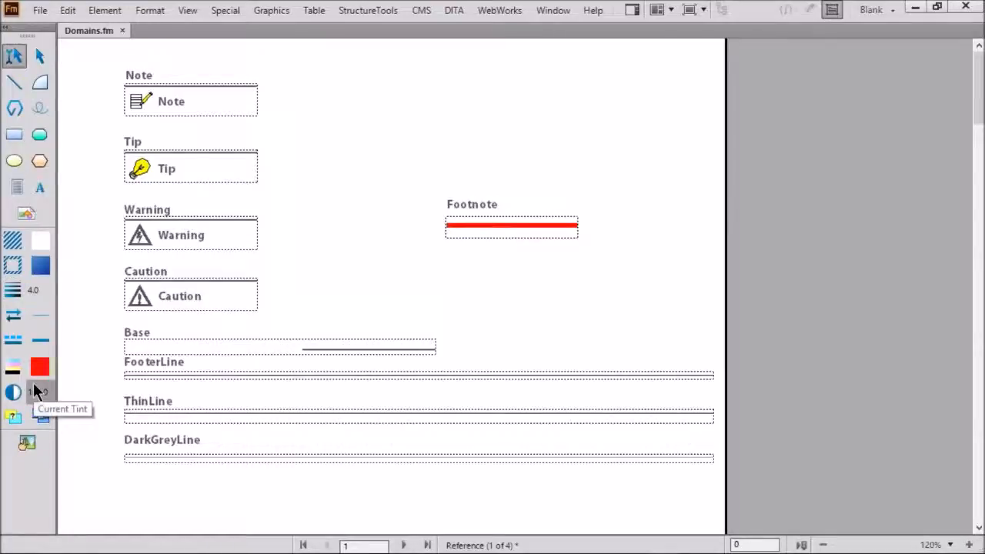
pyautogui.click(15, 341)
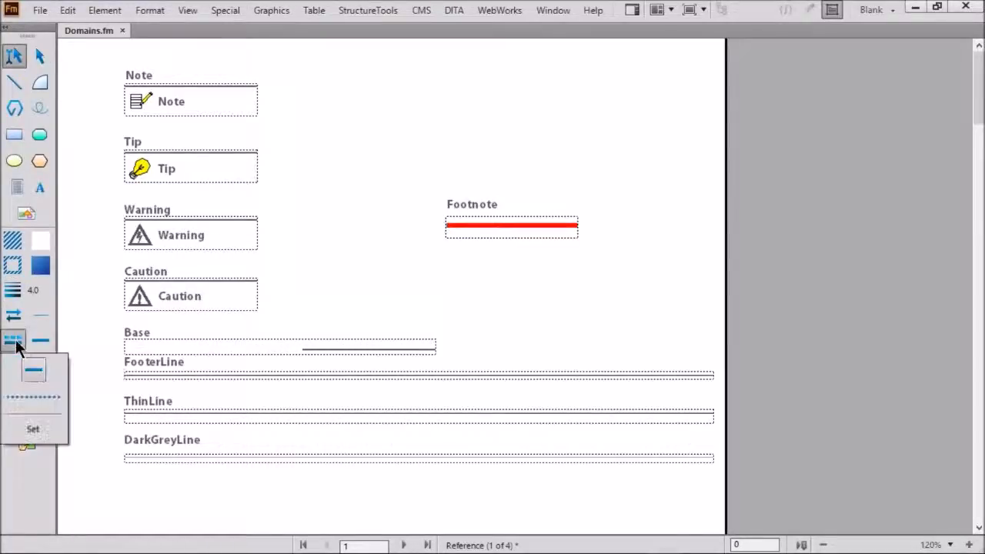
pyautogui.click(33, 396)
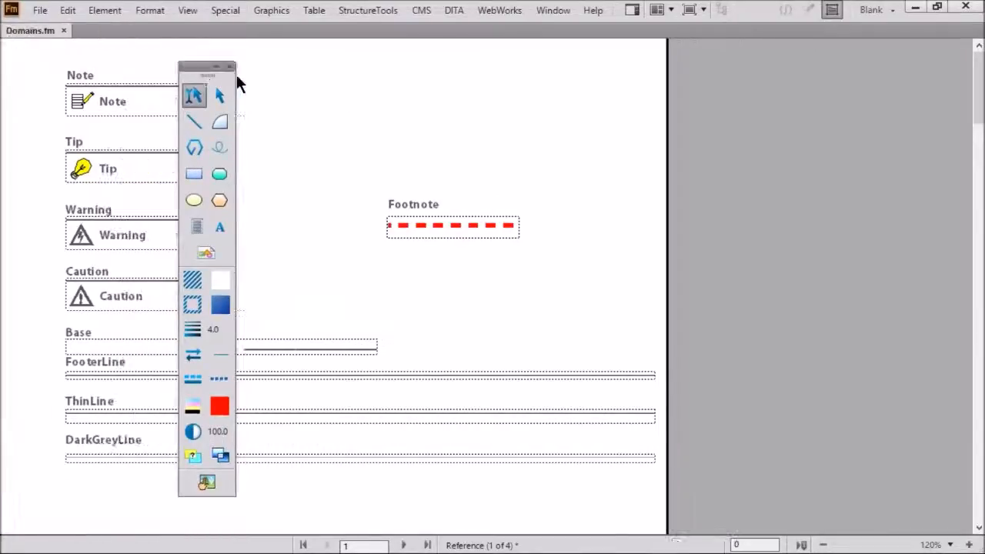
pyautogui.click(232, 75)
# Step: Return to the body pages and inspect the separator above the regular footnotes on page 67
pyautogui.click(186, 14)
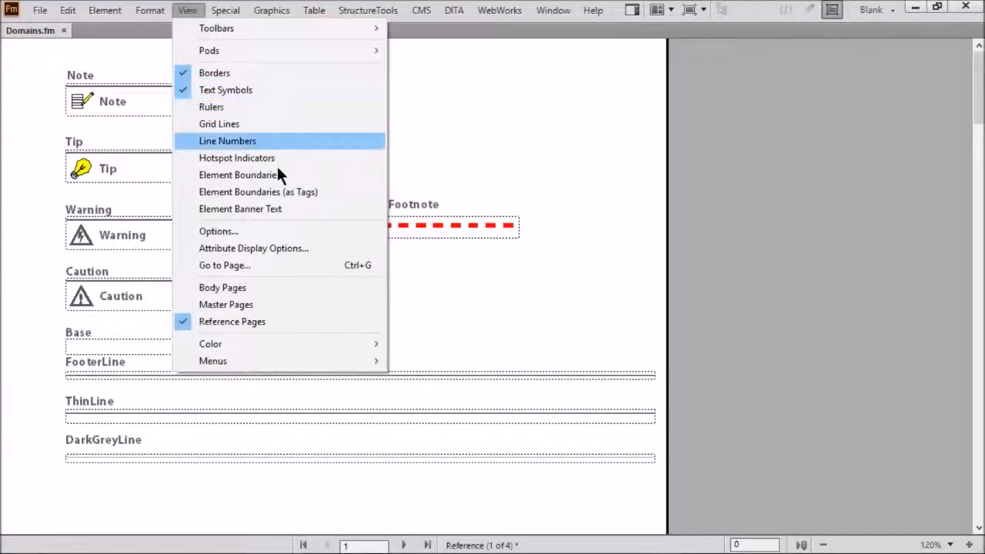
pyautogui.click(279, 288)
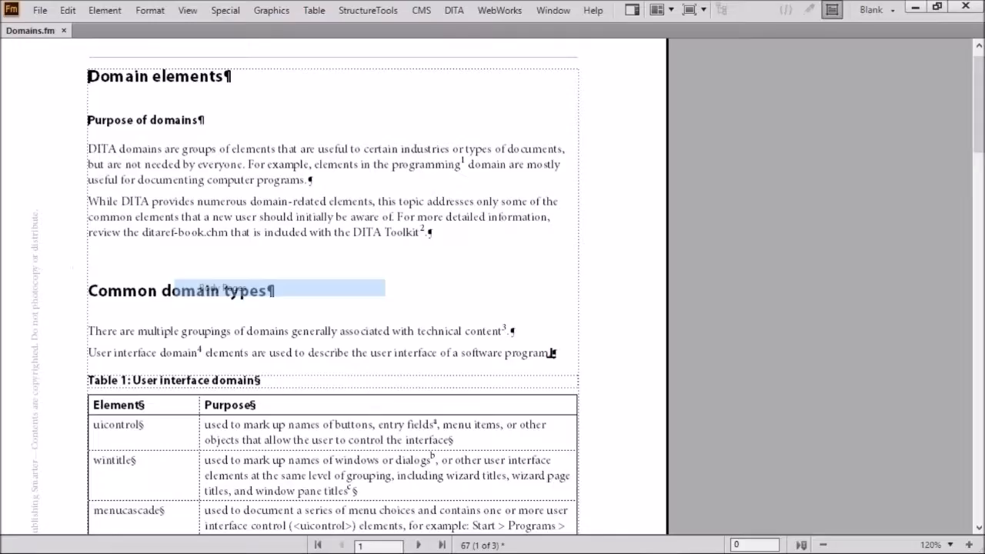
pyautogui.scroll(-5, 198, 299)
pyautogui.click(198, 298)
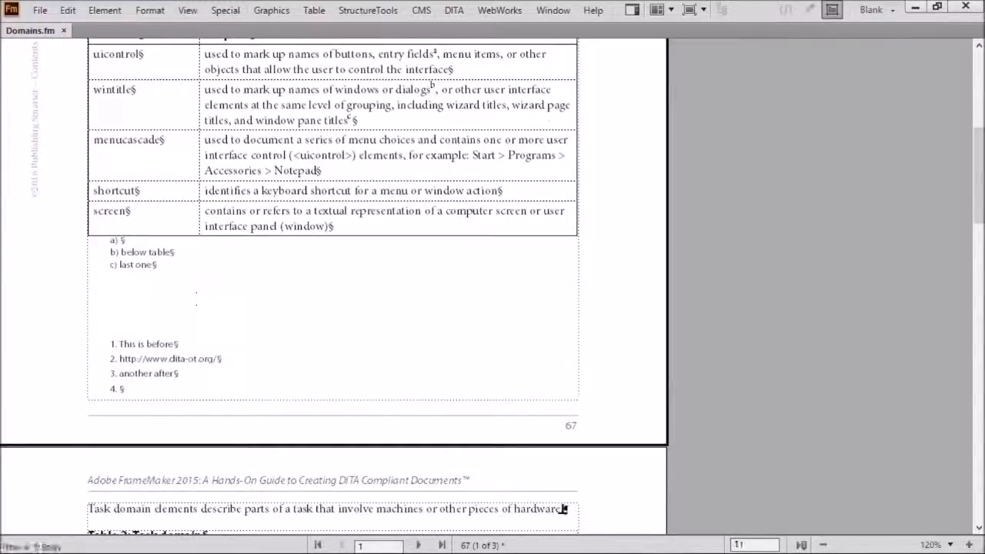
# Step: Refresh the display to check the separator line above the regular footnotes on page 67
pyautogui.hotkey('ctrl', 'l')
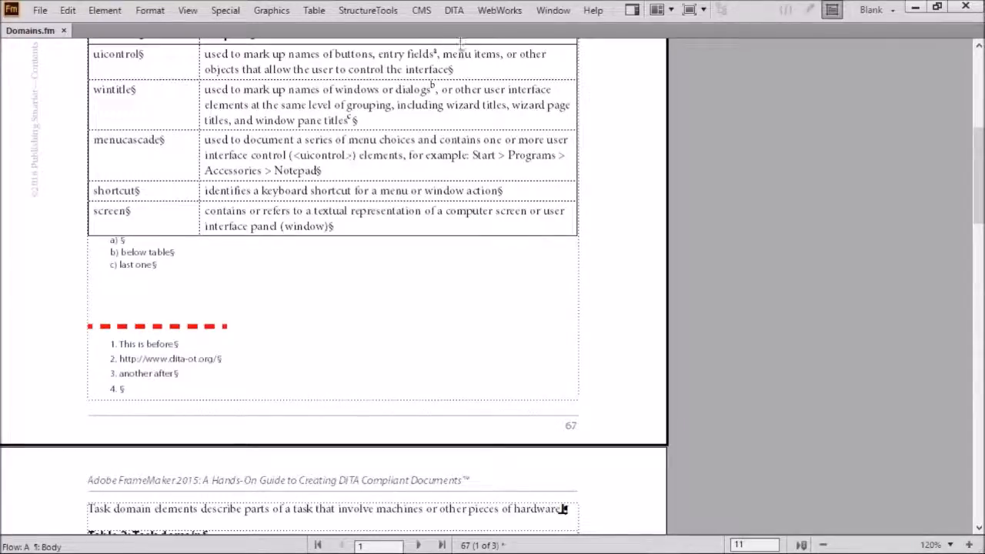
pyautogui.click(556, 11)
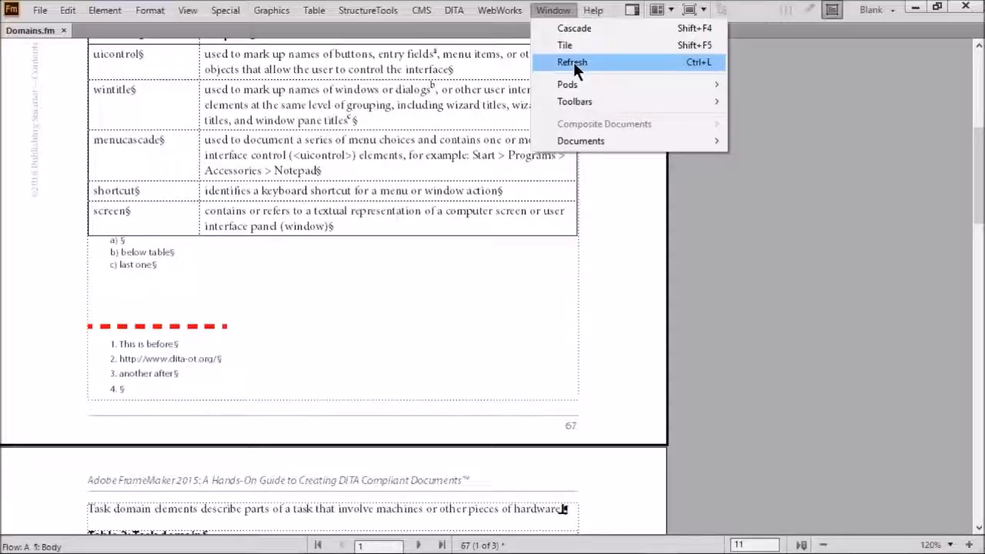
pyautogui.click(177, 337)
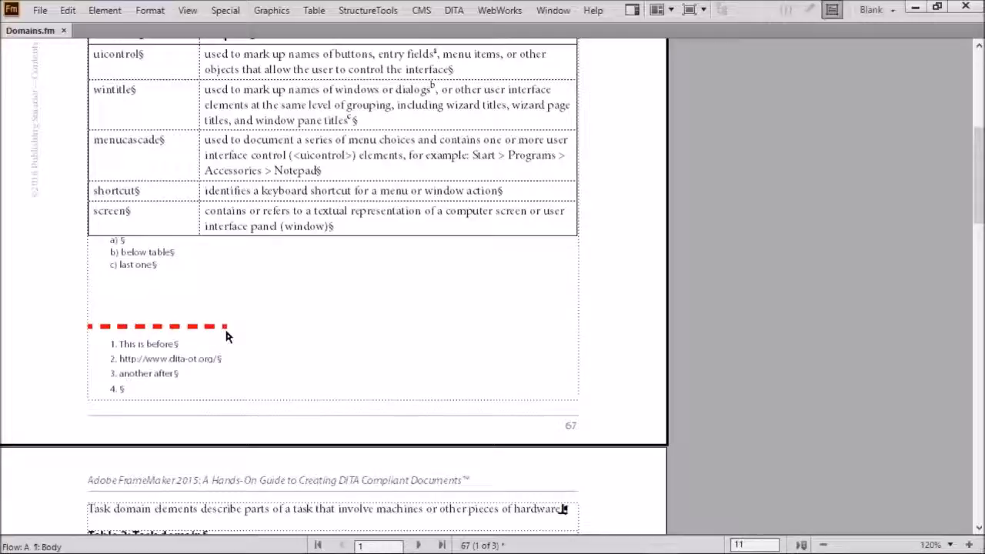
# Step: Open the reference pages and stretch the dashed red line to the full width of the Footnote frame
pyautogui.hotkey('alt', 'v')
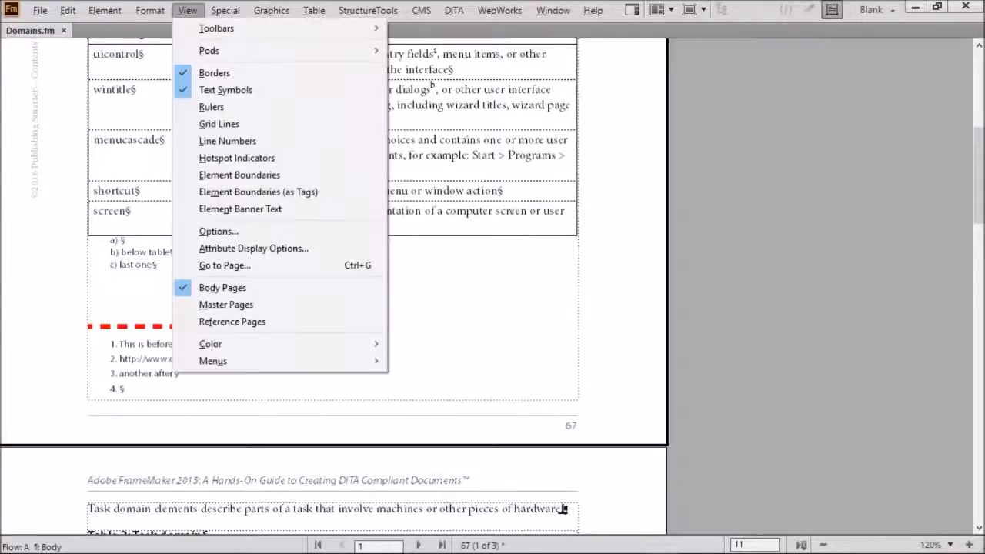
pyautogui.click(226, 323)
pyautogui.click(521, 228)
pyautogui.moveTo(521, 228); pyautogui.dragTo(653, 231)
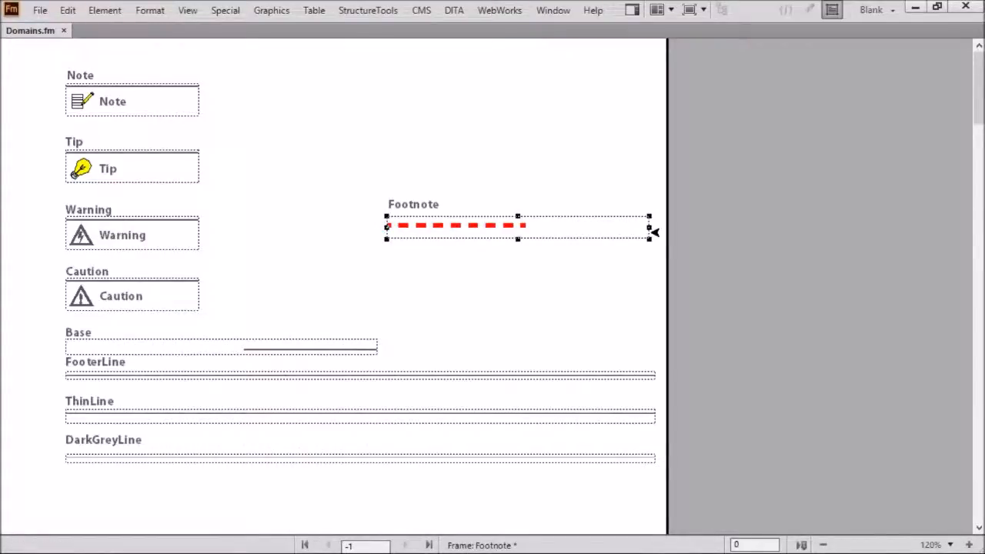
pyautogui.click(502, 233)
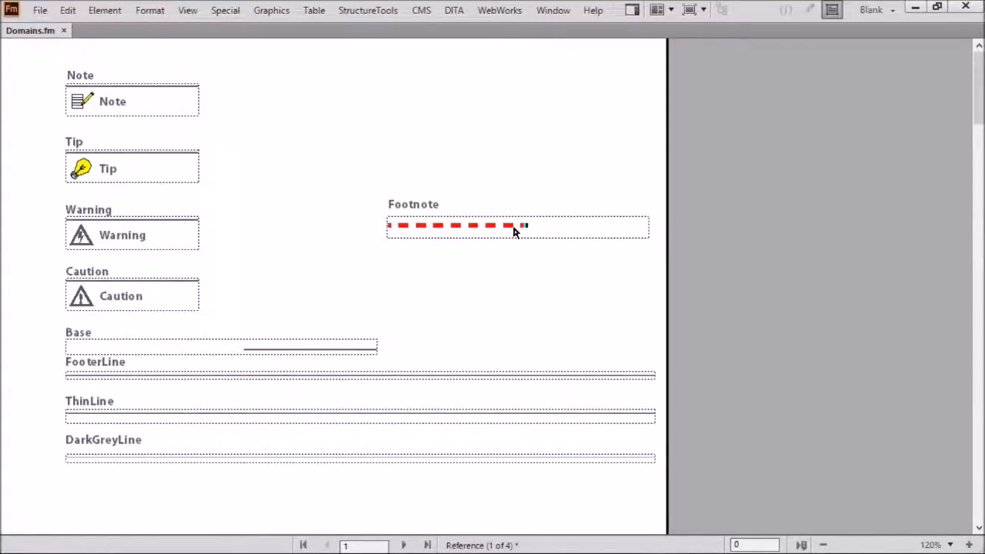
pyautogui.moveTo(526, 228); pyautogui.dragTo(649, 225)
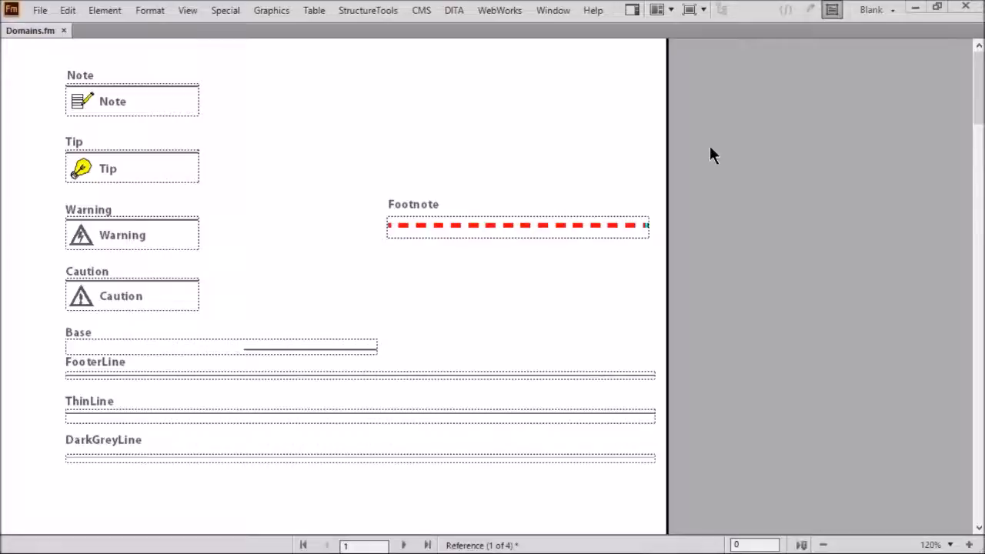
# Step: Return to the body pages and refresh the display to inspect the lengthened separator above the page 67 footnotes
pyautogui.click(188, 10)
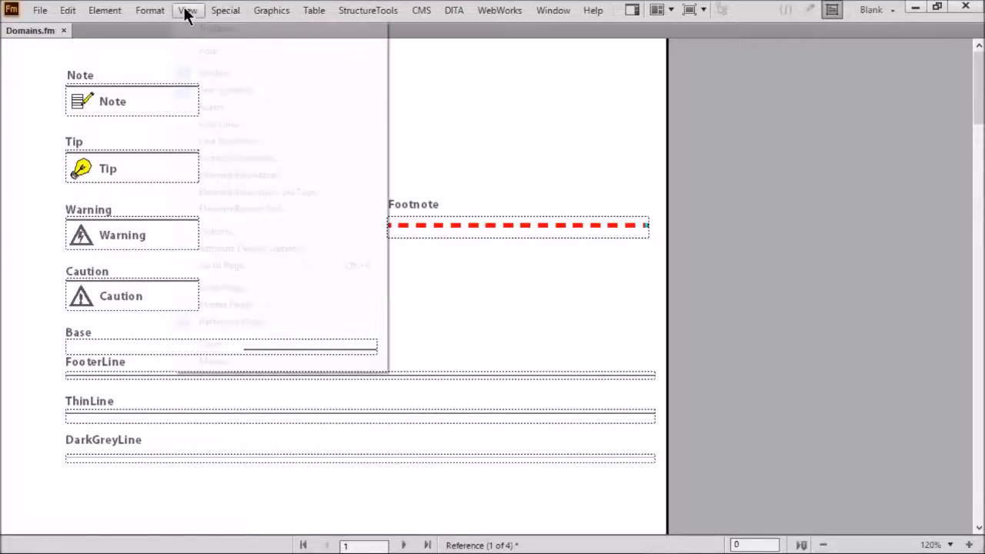
pyautogui.click(248, 287)
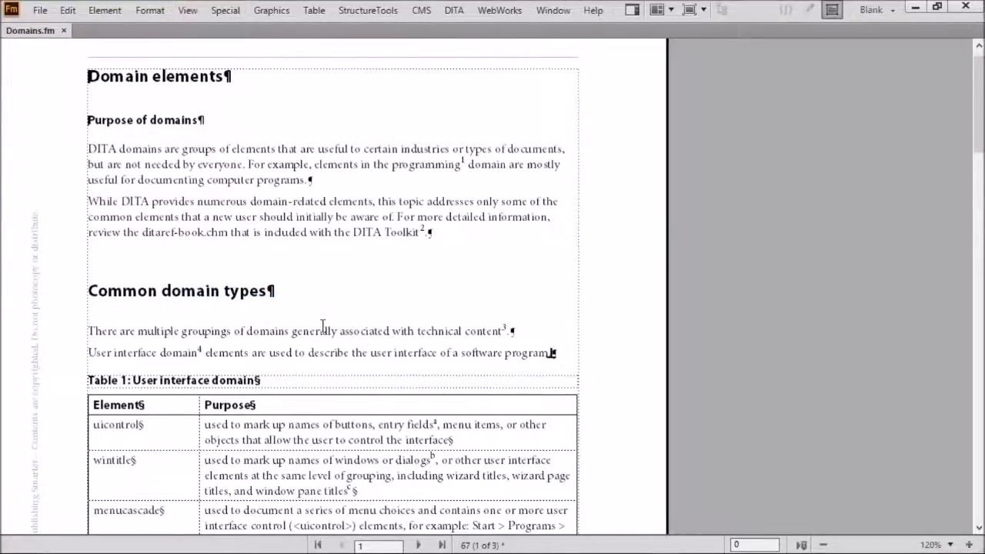
pyautogui.scroll(-4, 324, 326)
pyautogui.scroll(-3, 323, 326)
pyautogui.click(553, 10)
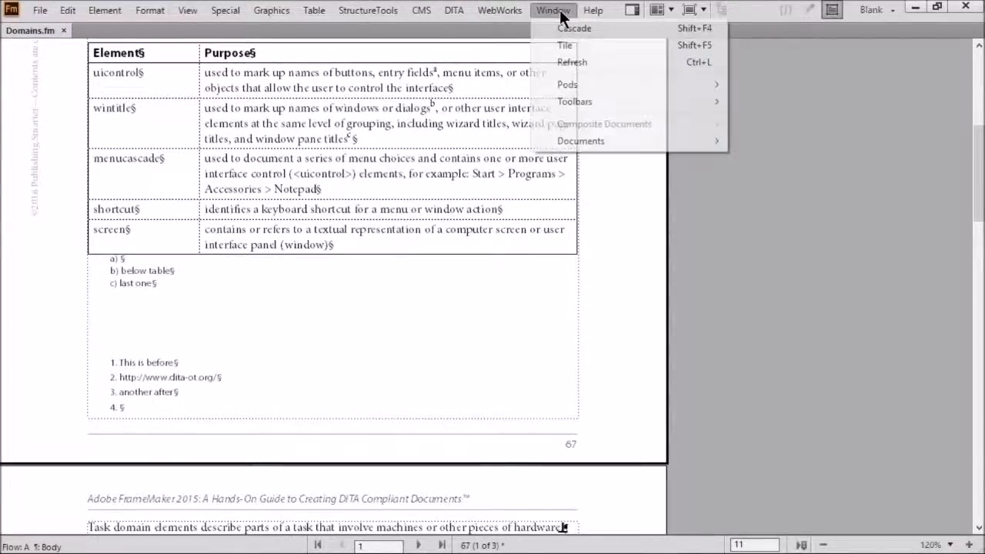
pyautogui.click(588, 64)
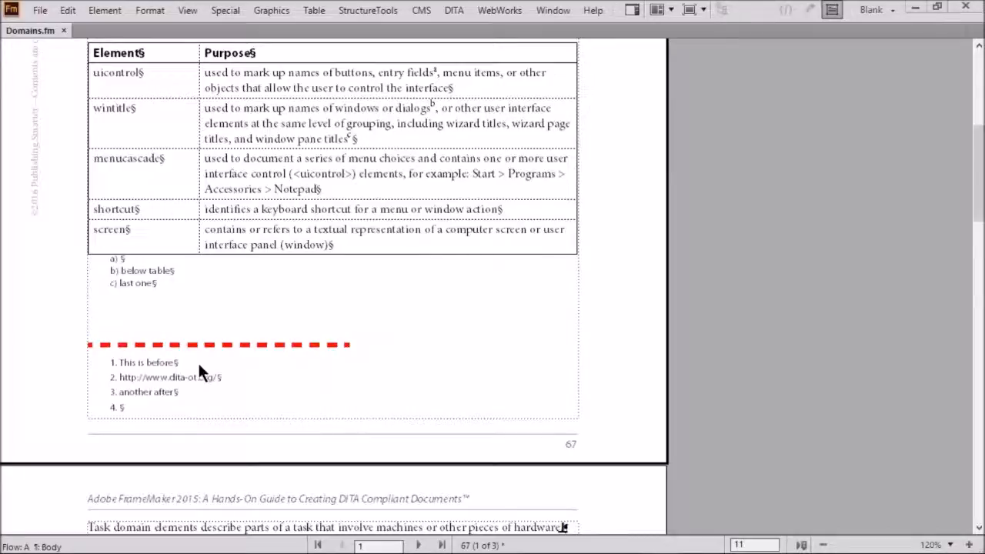
# Step: Check the paragraph tag of table footnote a) in the Paragraph Designer and close it
pyautogui.click(128, 260)
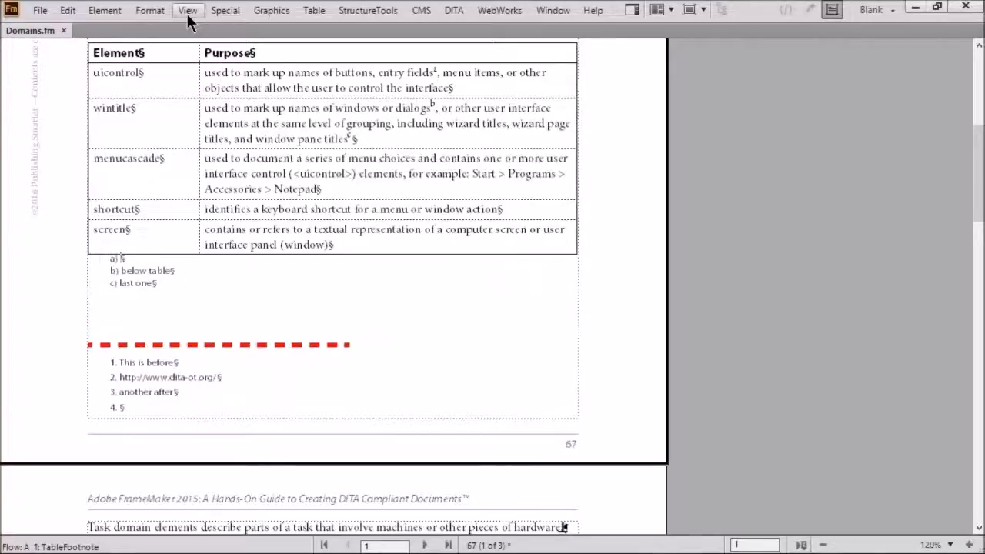
pyautogui.hotkey('ctrl', 'm')
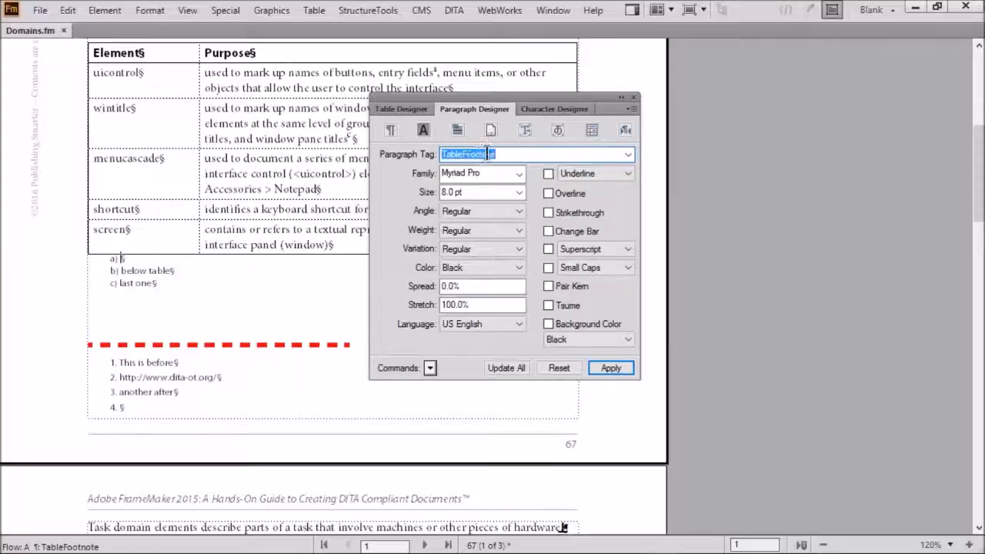
pyautogui.click(634, 99)
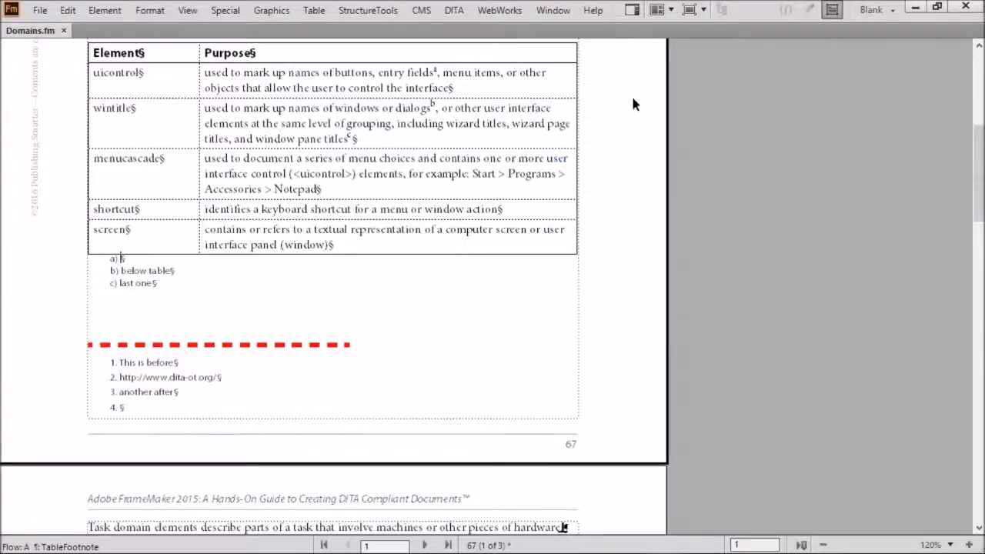
# Step: On the reference pages, add the text line "TableFootnote" in the empty area above the Footnote frame with the graphics tools
pyautogui.click(189, 10)
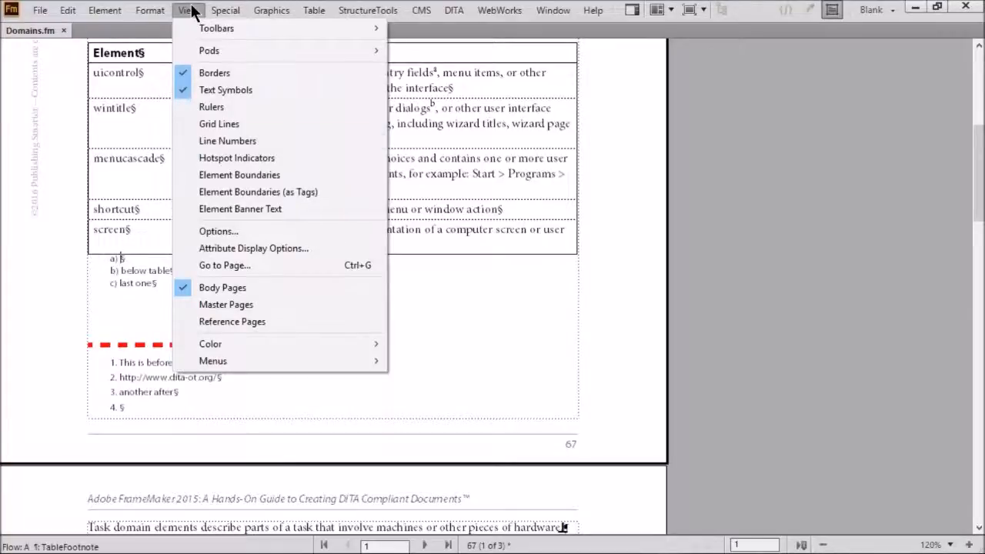
pyautogui.click(248, 321)
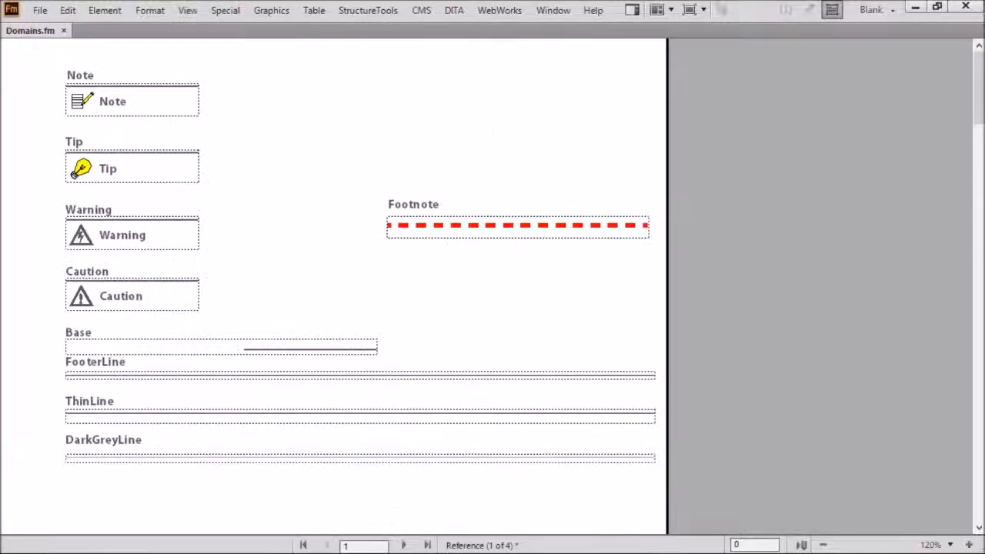
pyautogui.click(403, 204)
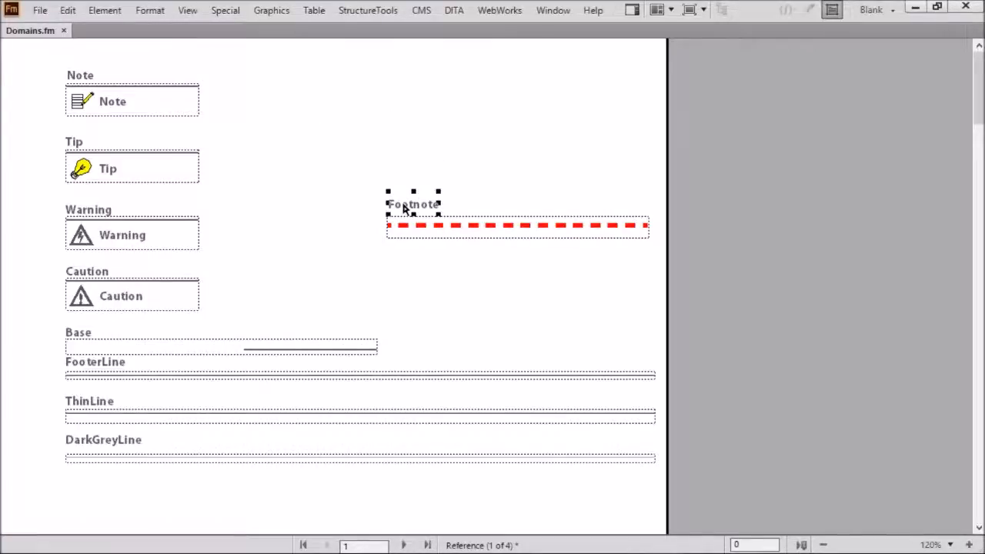
pyautogui.click(401, 138)
pyautogui.click(271, 10)
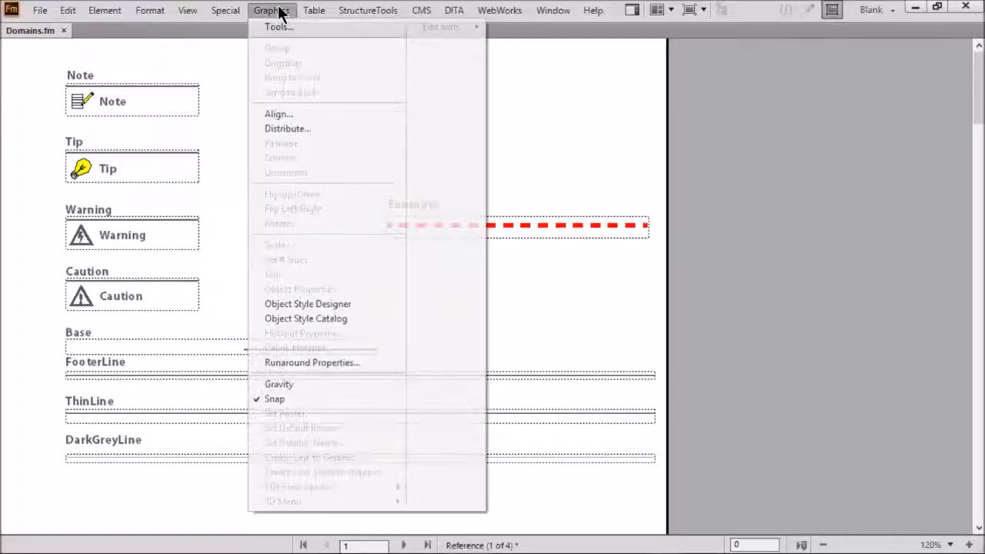
pyautogui.click(280, 27)
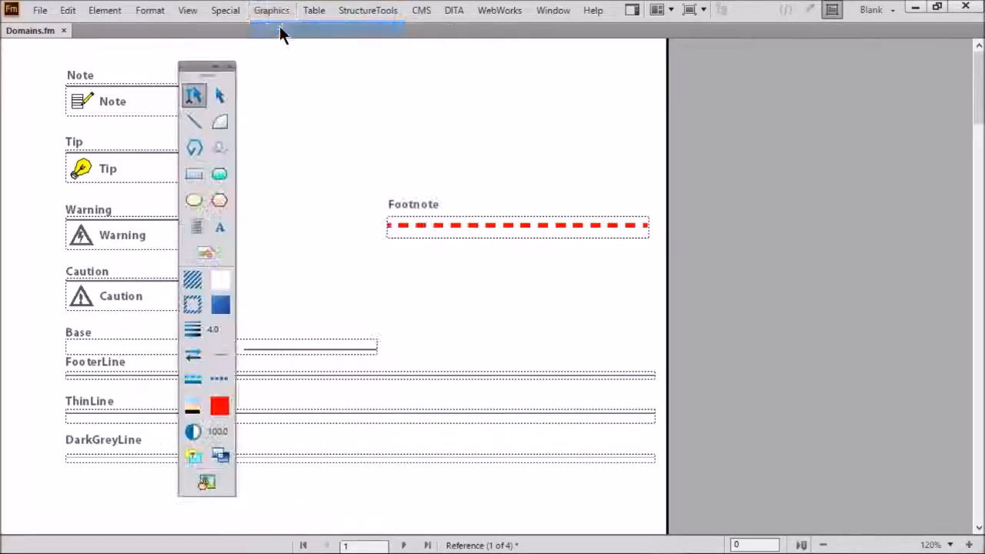
pyautogui.click(220, 227)
pyautogui.click(366, 101)
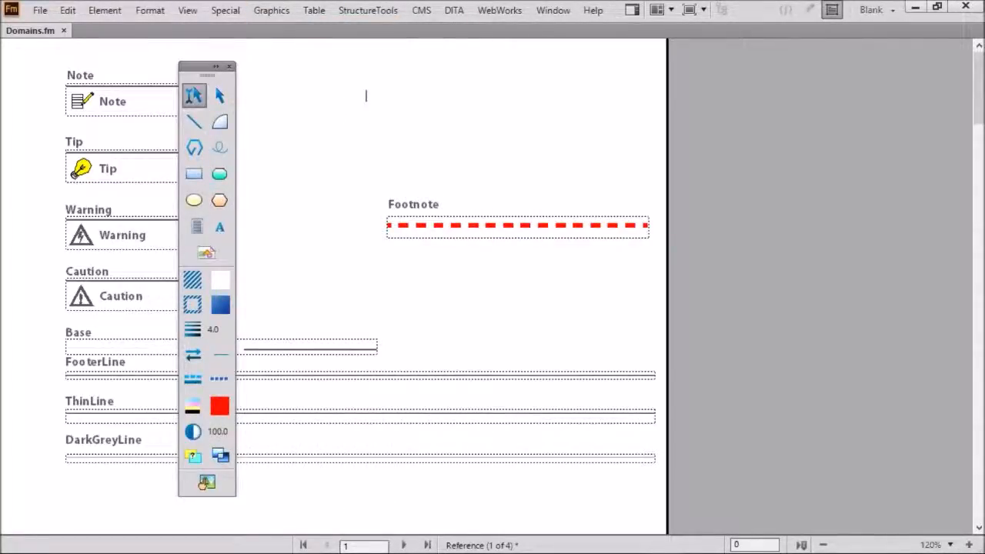
pyautogui.write('TableFootnote')
pyautogui.moveTo(339, 81); pyautogui.dragTo(504, 127)
pyautogui.click(504, 128)
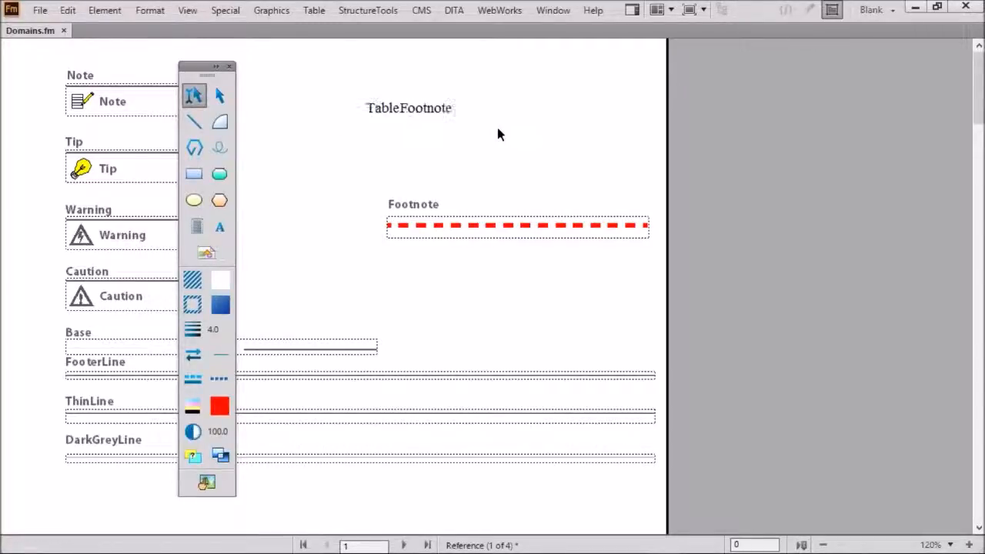
# Step: Select the Footnote, FooterLine and ThinLine reference frames in turn to check their frame names
pyautogui.moveTo(358, 182); pyautogui.dragTo(615, 258)
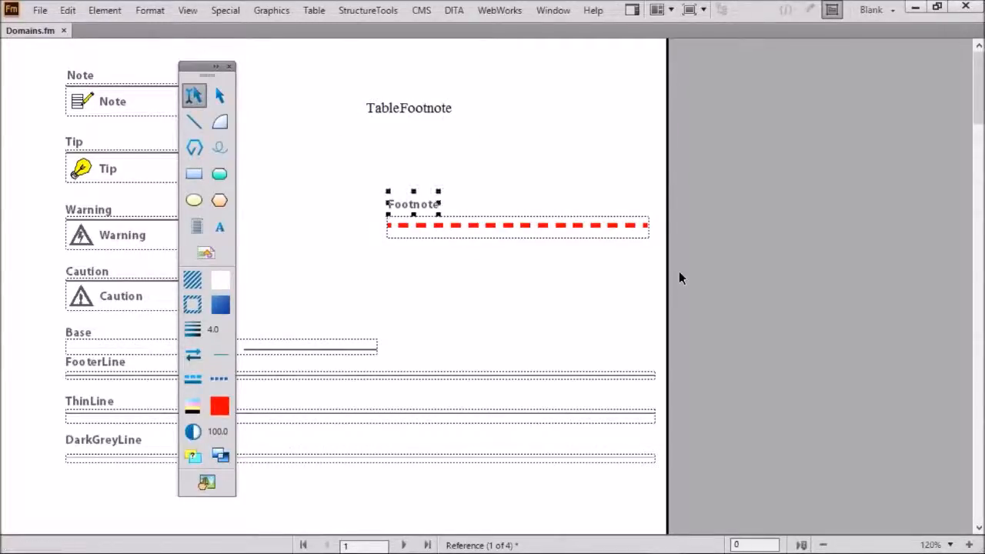
pyautogui.click(472, 225)
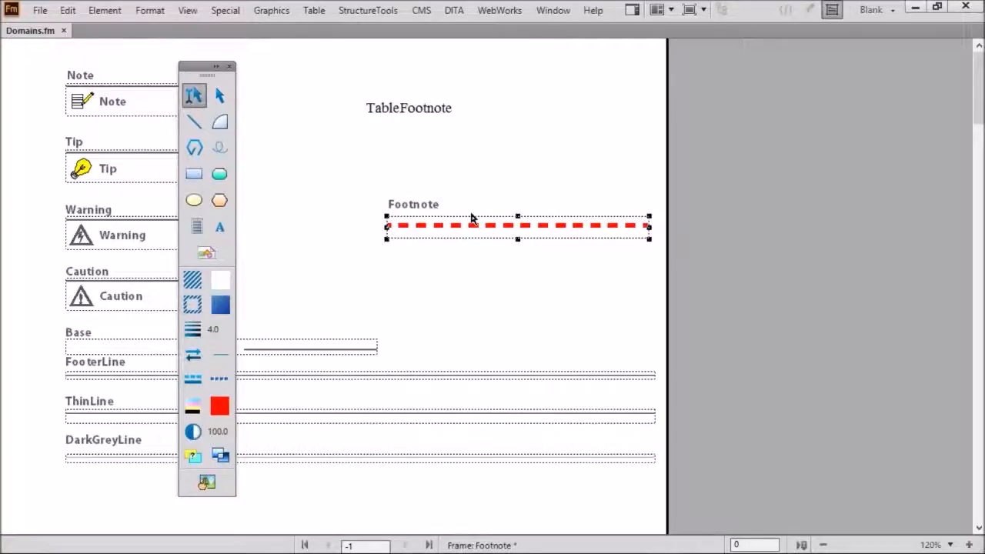
pyautogui.click(126, 374)
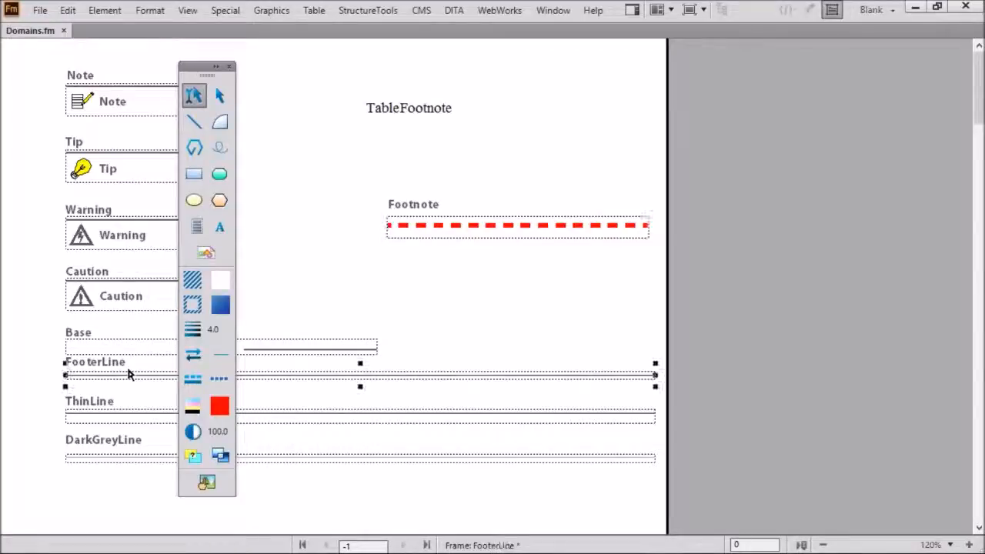
pyautogui.click(126, 416)
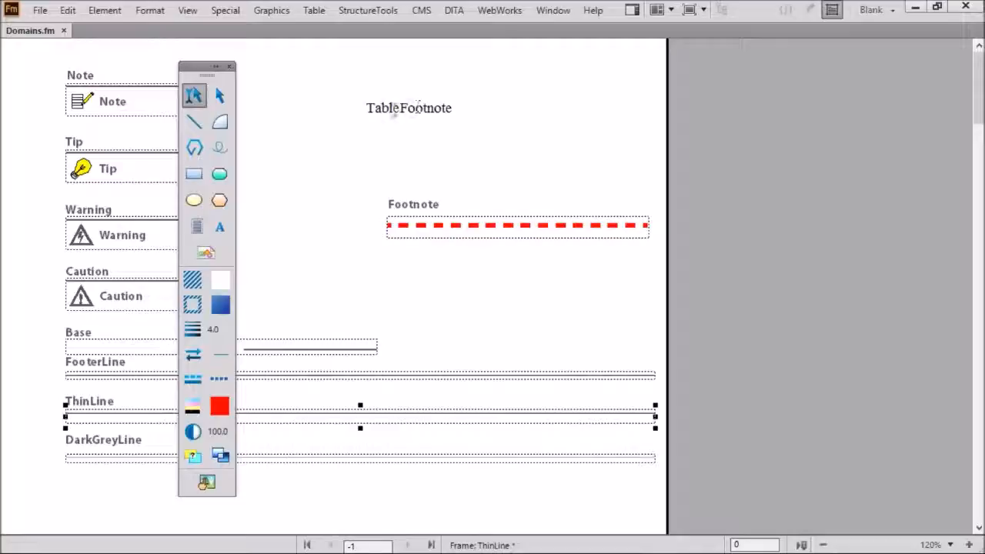
# Step: Extend the new label to read "TableFootnote is seen below" and select the Footnote frame for comparison
pyautogui.click(451, 108)
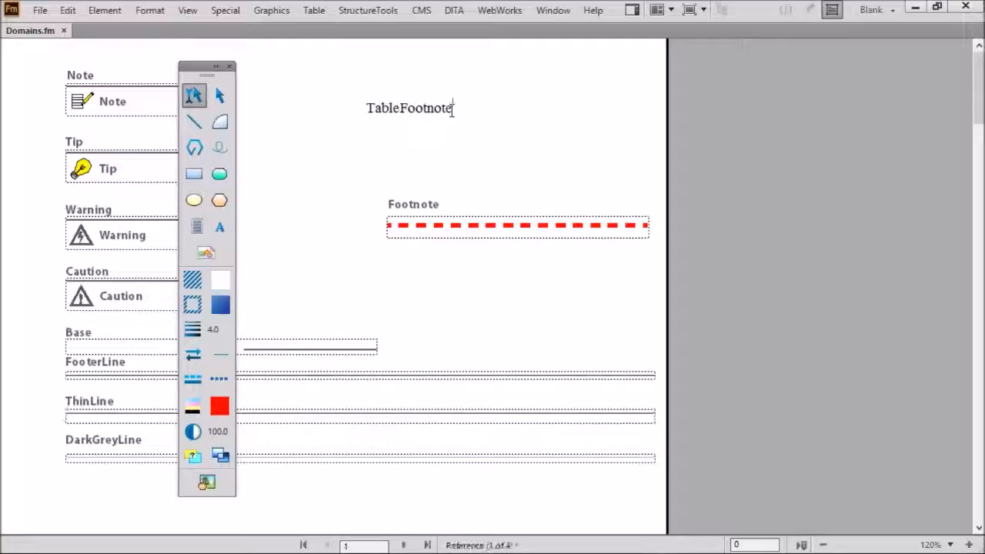
pyautogui.write('is seen below')
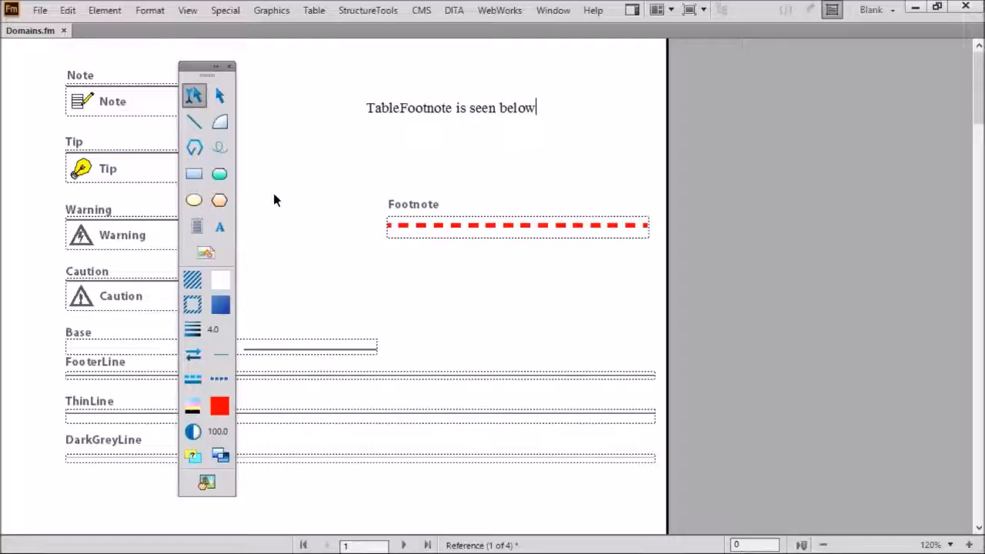
pyautogui.click(428, 236)
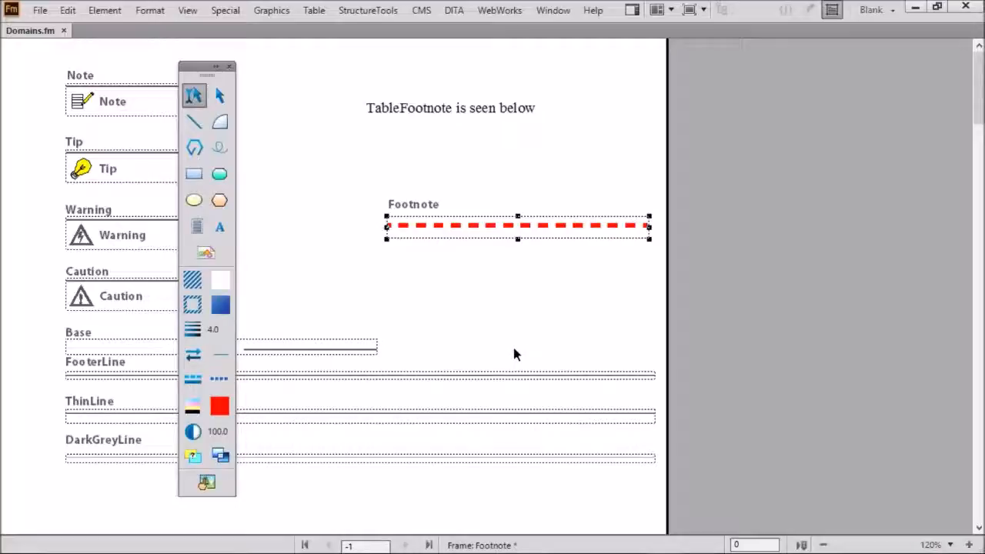
# Step: Draw an empty graphic frame directly below the new label, name it TableFootnote, and close the graphics tools
pyautogui.click(204, 255)
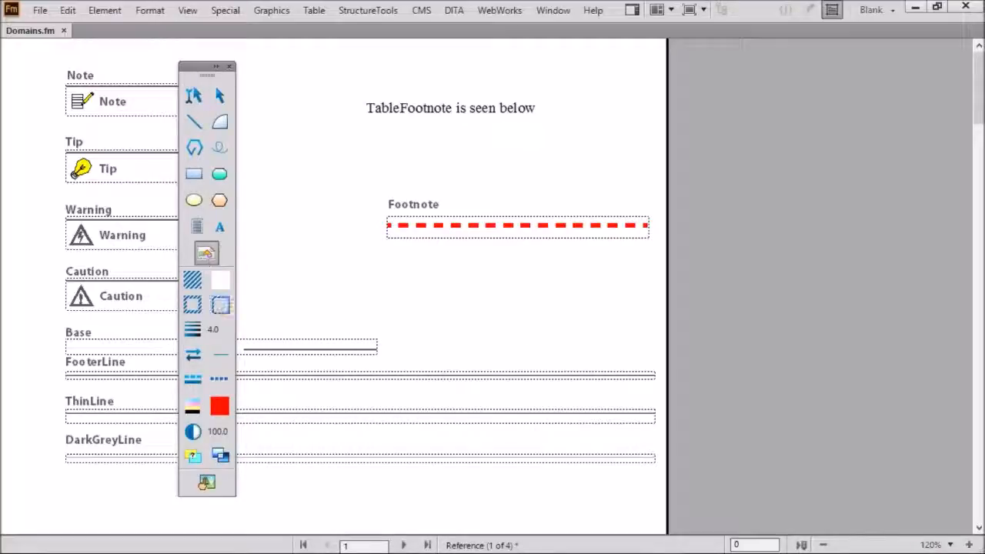
pyautogui.moveTo(366, 121); pyautogui.dragTo(550, 183)
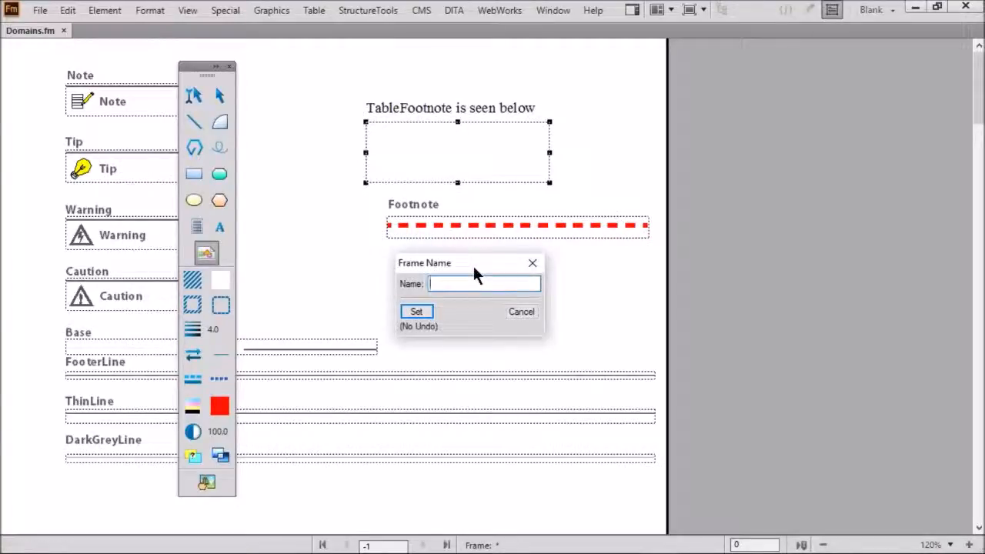
pyautogui.write('TableFootnote')
pyautogui.click(417, 312)
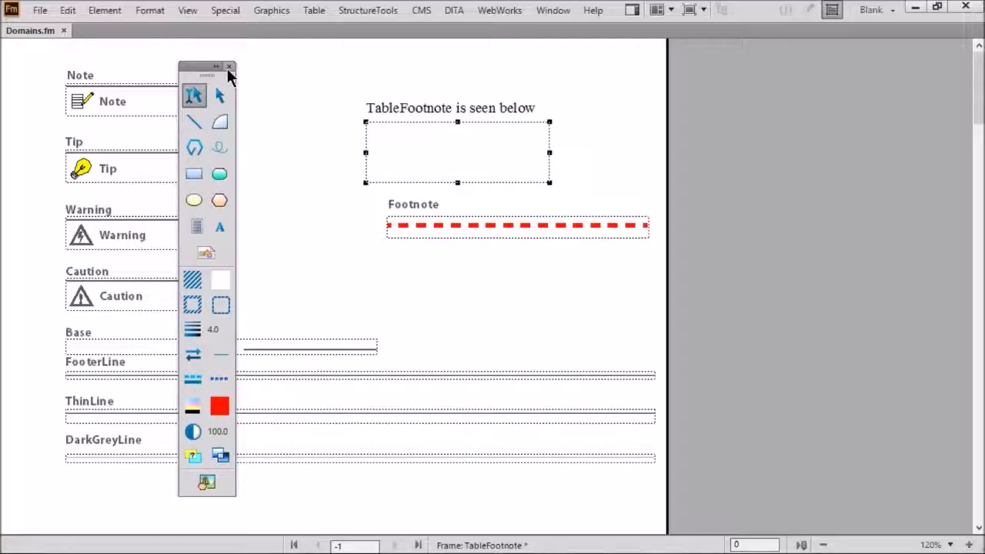
pyautogui.click(229, 67)
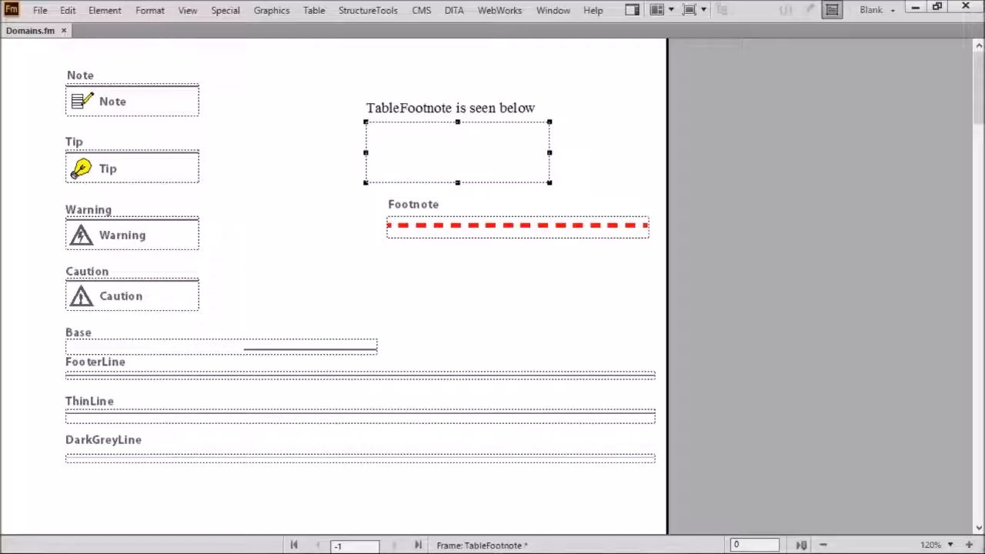
# Step: Return to the body pages and inspect the spacing above the table footnotes on page 67
pyautogui.click(193, 12)
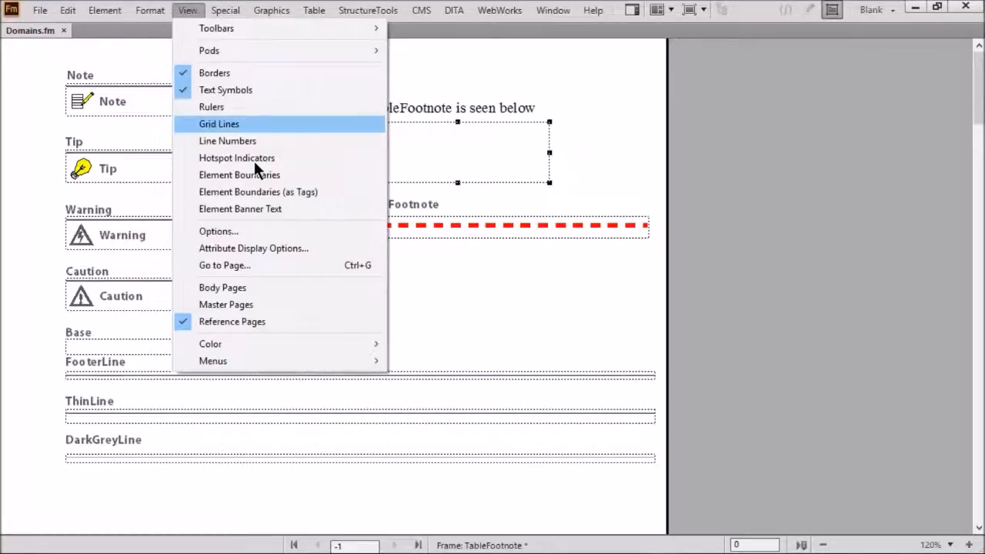
pyautogui.click(224, 288)
pyautogui.scroll(-5, 297, 274)
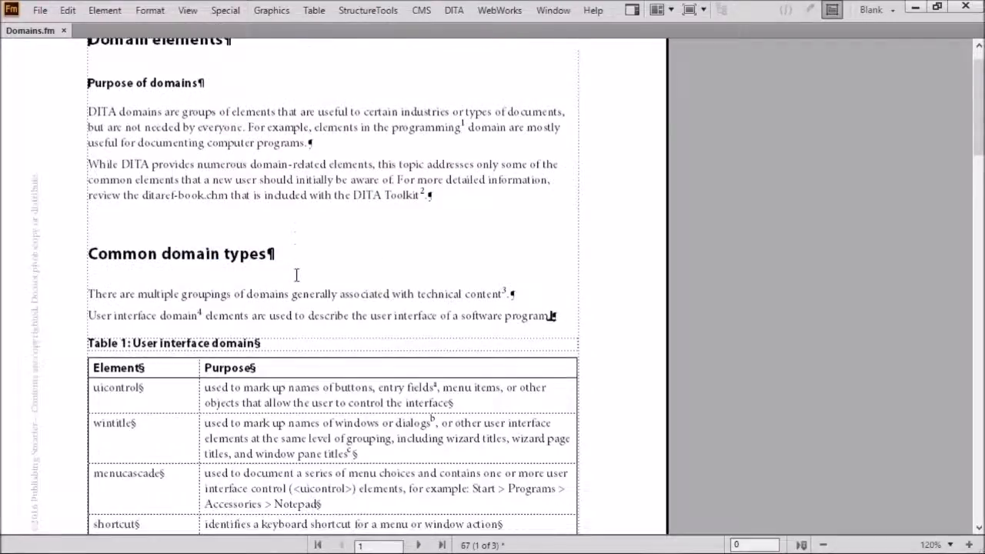
pyautogui.scroll(-4, 297, 274)
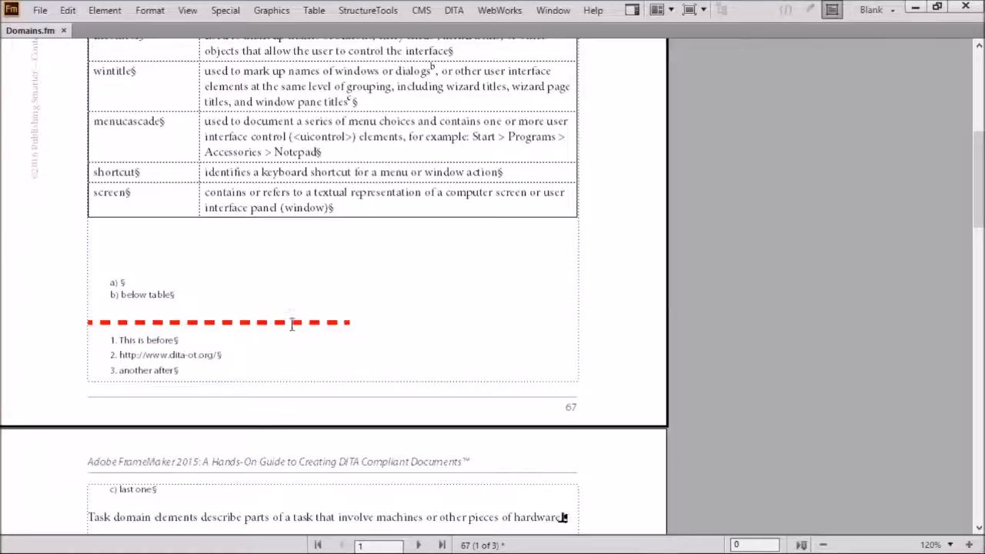
# Step: Refresh the document display and examine the gap between the table and its footnotes
pyautogui.click(545, 10)
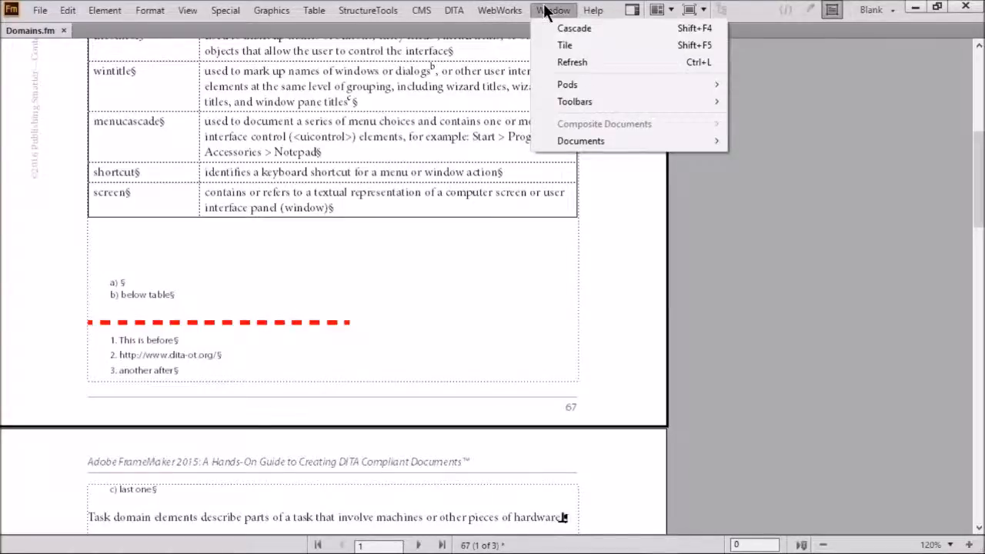
pyautogui.click(572, 62)
pyautogui.moveTo(69, 207); pyautogui.dragTo(232, 287)
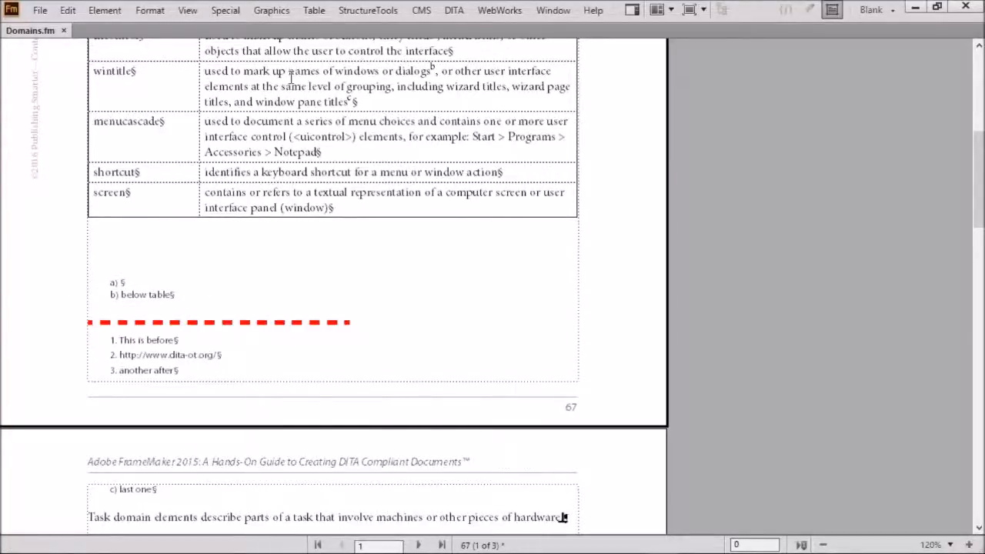
# Step: Go back to the reference pages and reduce the height of the empty TableFootnote frame to a narrow strip
pyautogui.click(189, 10)
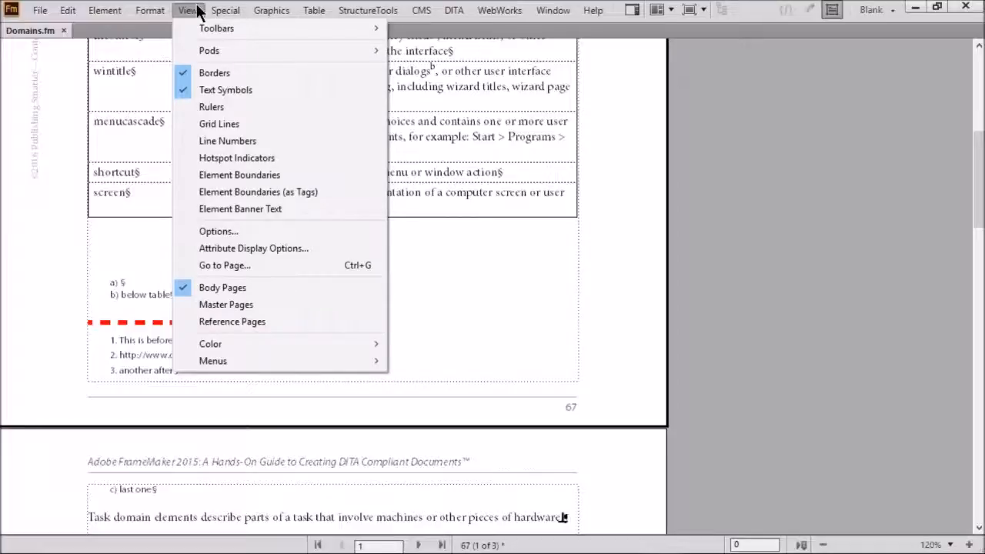
pyautogui.click(258, 322)
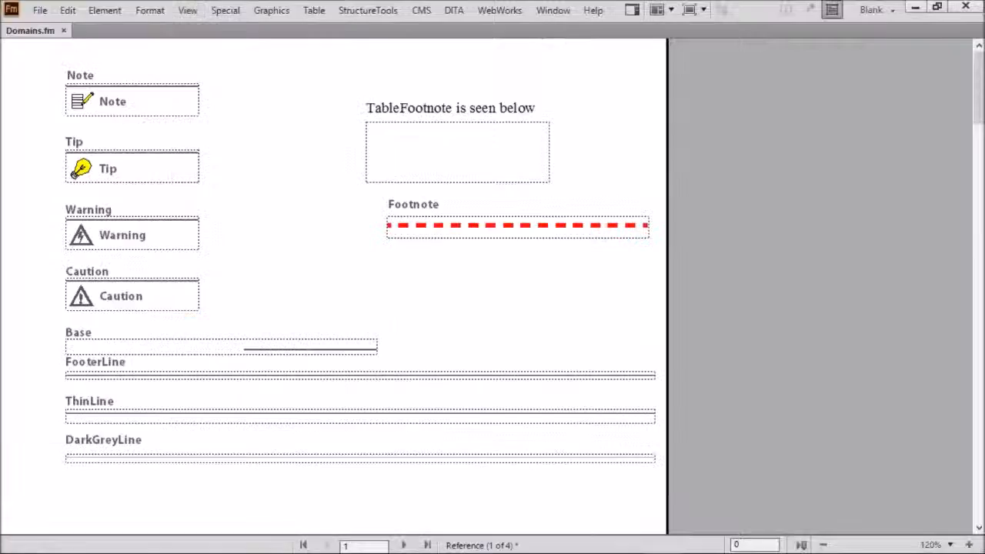
pyautogui.click(464, 189)
pyautogui.moveTo(458, 182); pyautogui.dragTo(455, 140)
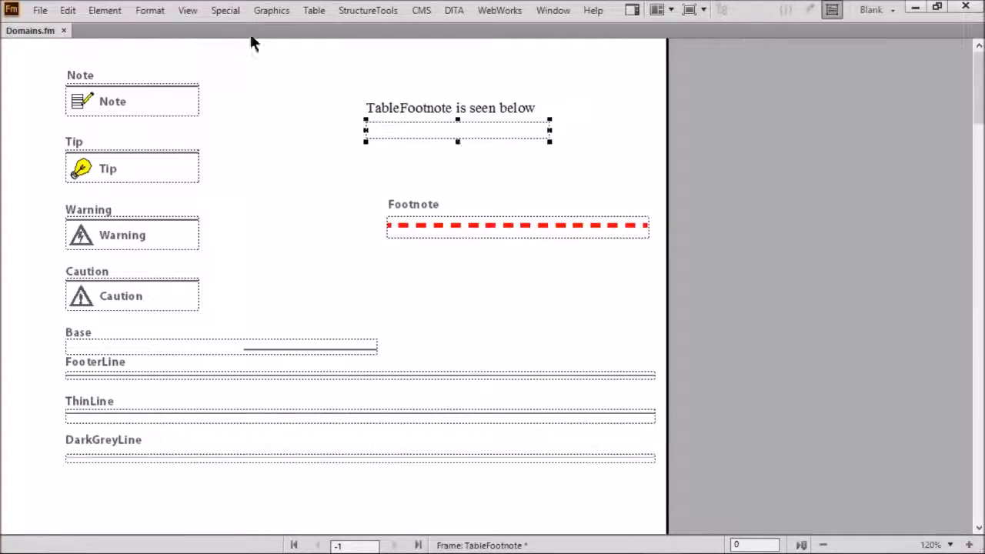
# Step: Return to the body pages and check the spacing between the table and its footnotes on page 67
pyautogui.click(188, 10)
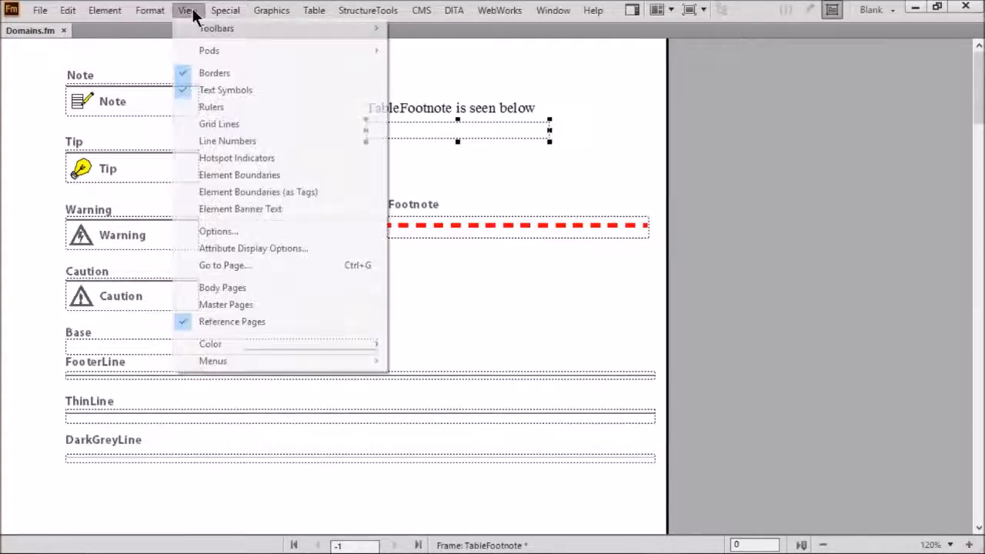
pyautogui.click(244, 289)
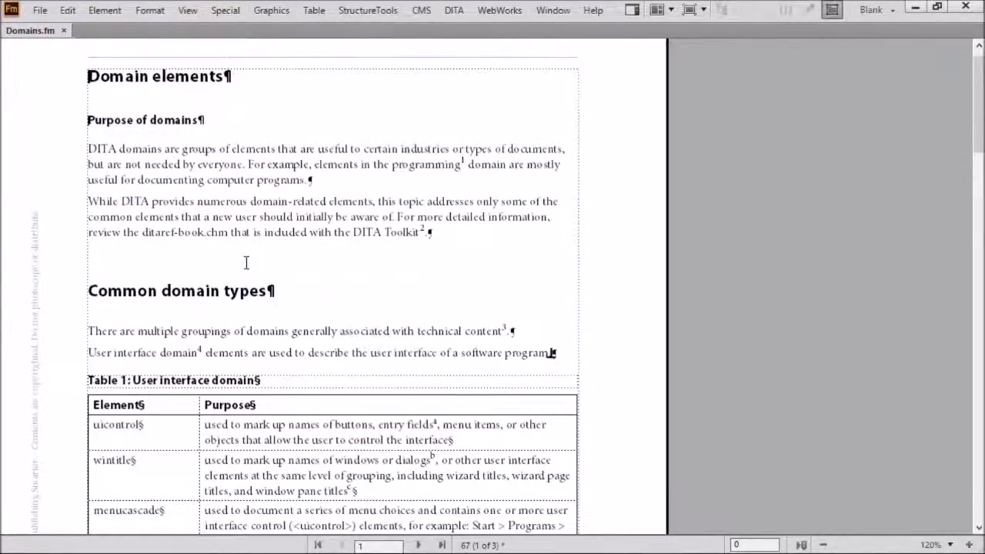
pyautogui.scroll(-5, 246, 264)
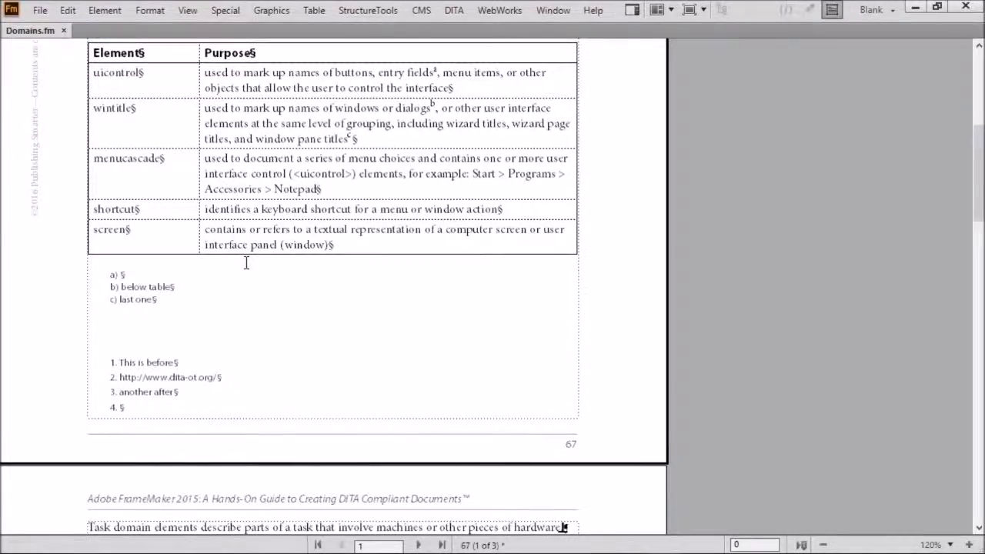
pyautogui.moveTo(72, 246); pyautogui.dragTo(284, 278)
pyautogui.press('Delete')
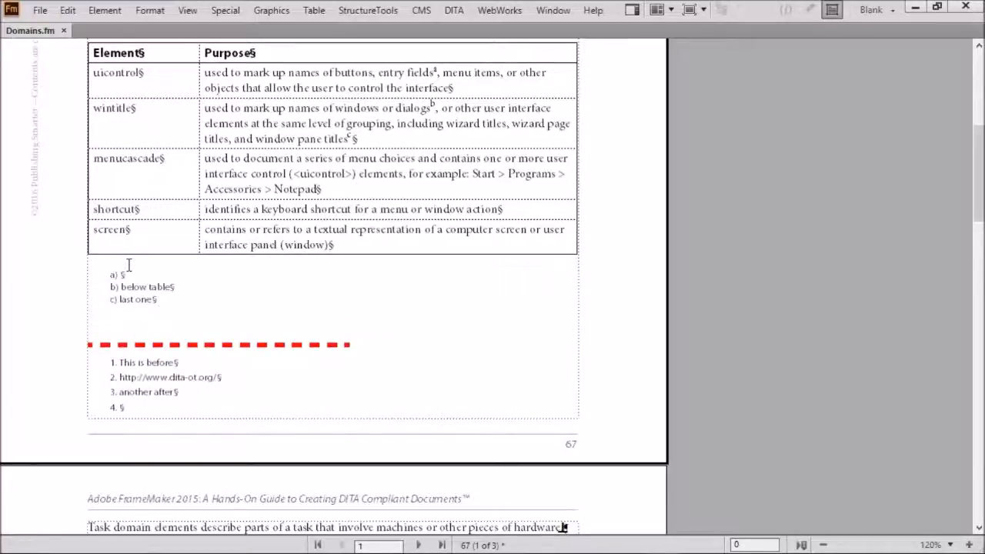
# Step: On the reference pages, draw a horizontal line across most of the width of the TableFootnote frame
pyautogui.click(188, 11)
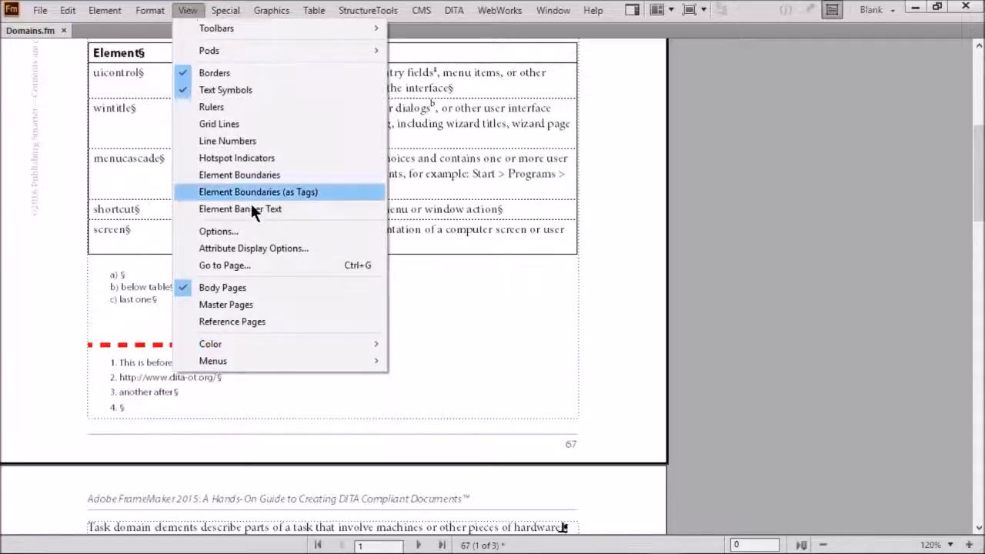
pyautogui.click(254, 321)
pyautogui.click(419, 139)
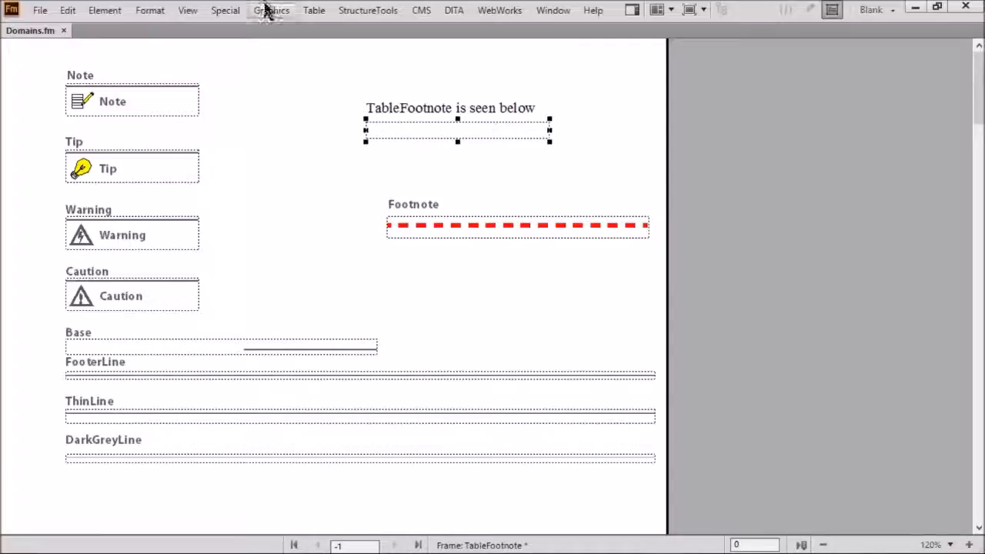
pyautogui.click(271, 10)
pyautogui.click(264, 29)
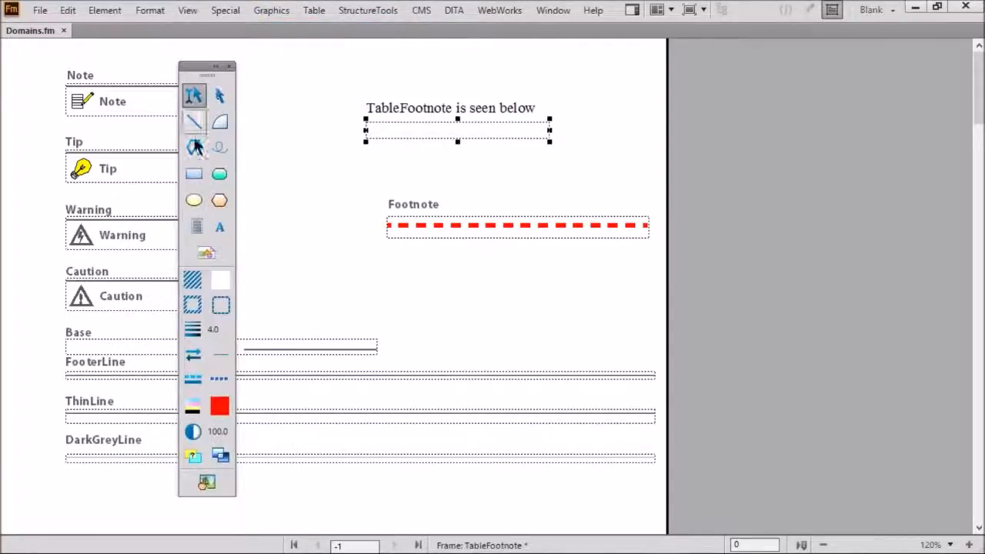
pyautogui.click(195, 123)
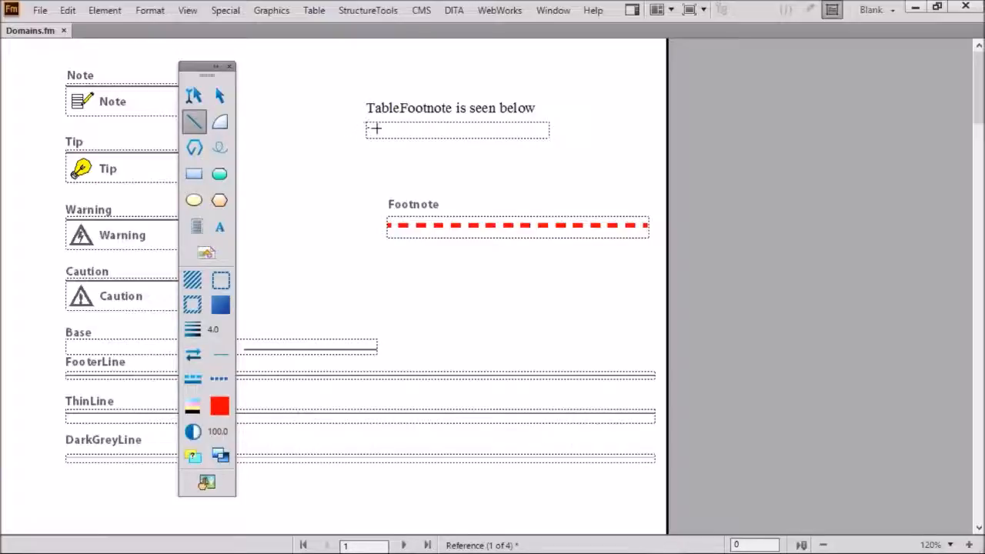
pyautogui.moveTo(389, 129); pyautogui.dragTo(538, 129)
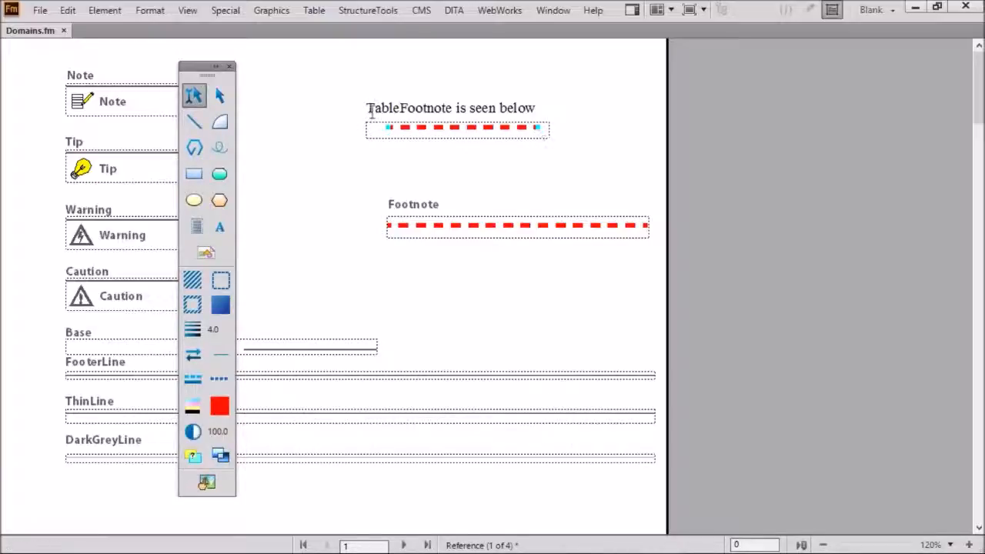
# Step: Format the new line in the TableFootnote frame as 1.000 pt, solid and black, and close the graphics tools
pyautogui.click(199, 332)
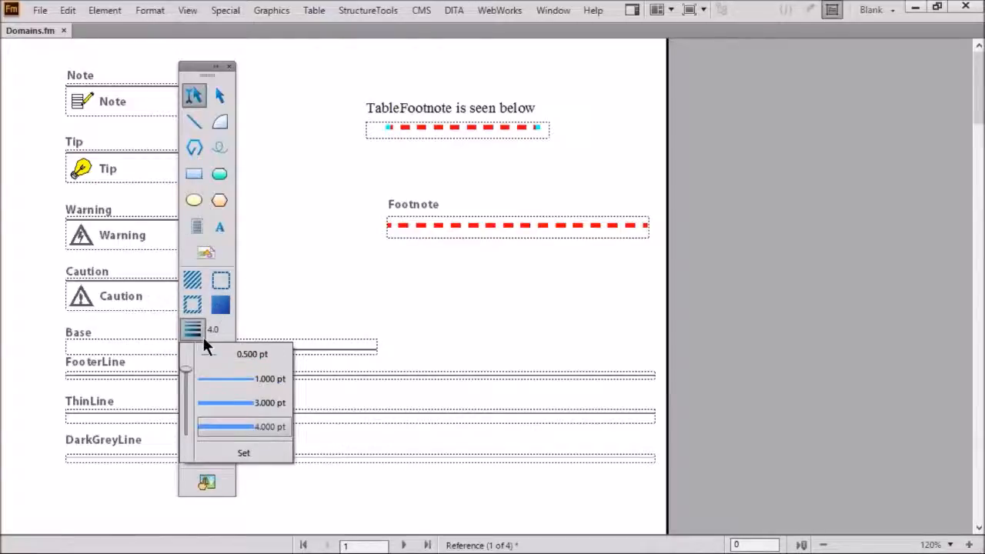
pyautogui.click(225, 378)
pyautogui.click(202, 380)
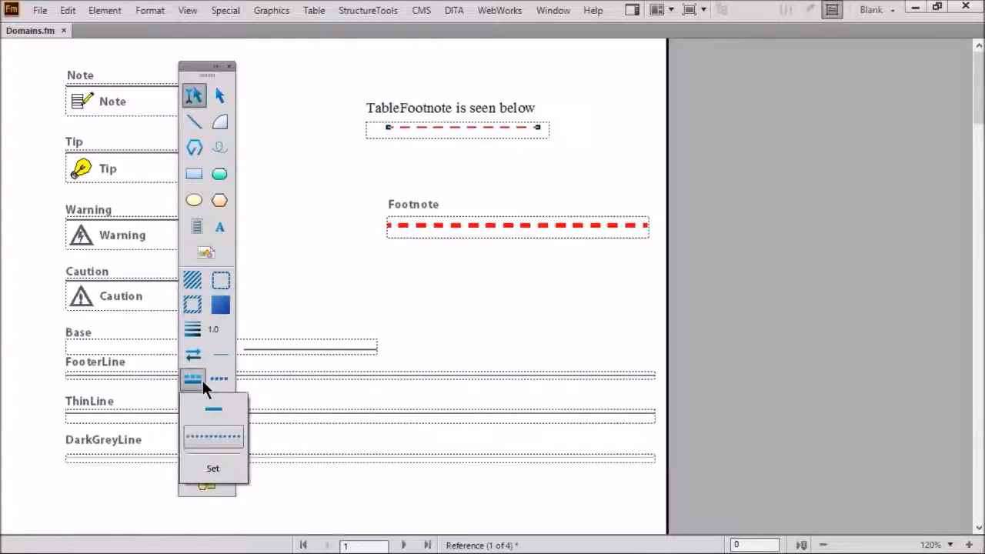
pyautogui.click(210, 408)
pyautogui.click(192, 408)
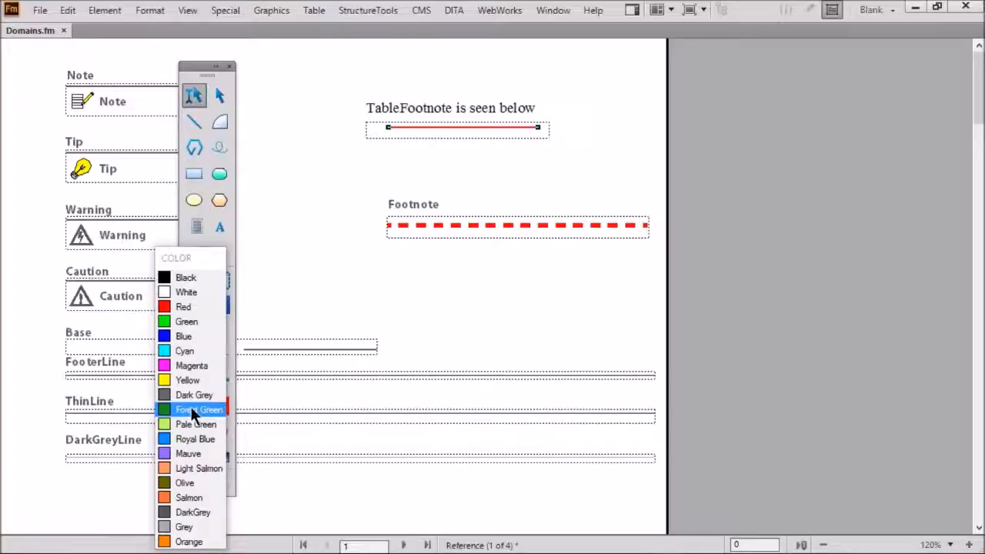
pyautogui.click(194, 278)
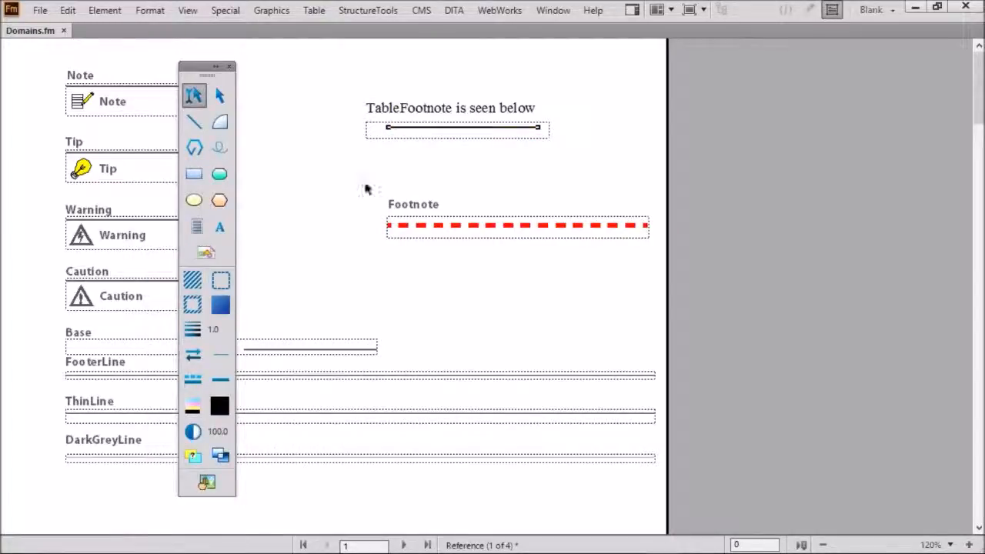
pyautogui.click(229, 67)
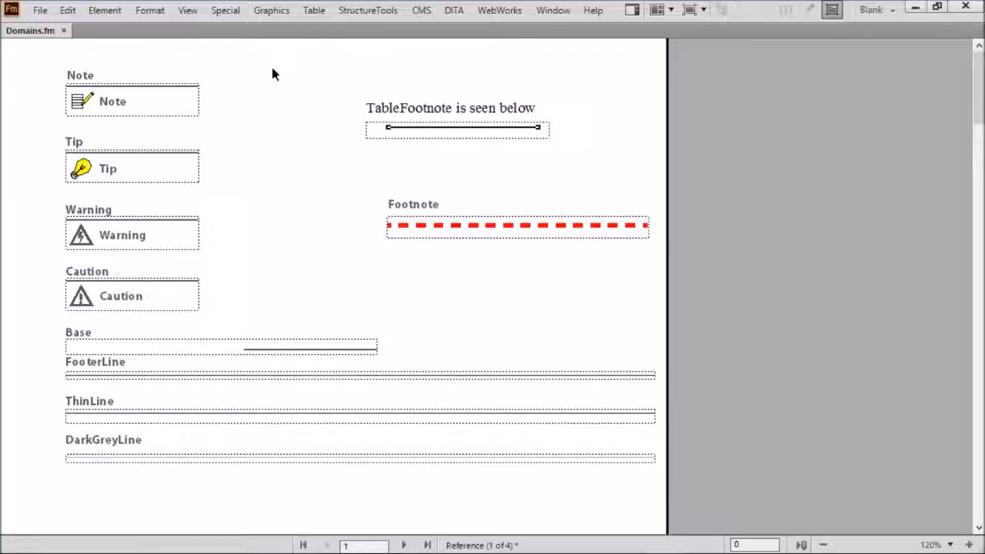
# Step: Return to the body pages and compare the separators above the table footnotes and the text footnotes on page 67
pyautogui.click(187, 10)
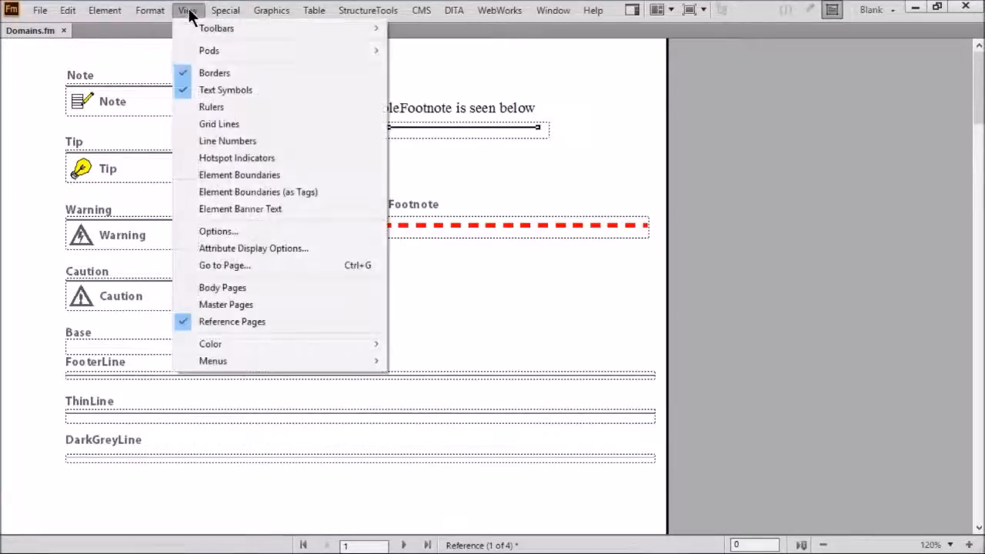
pyautogui.click(223, 287)
pyautogui.scroll(-6, 333, 308)
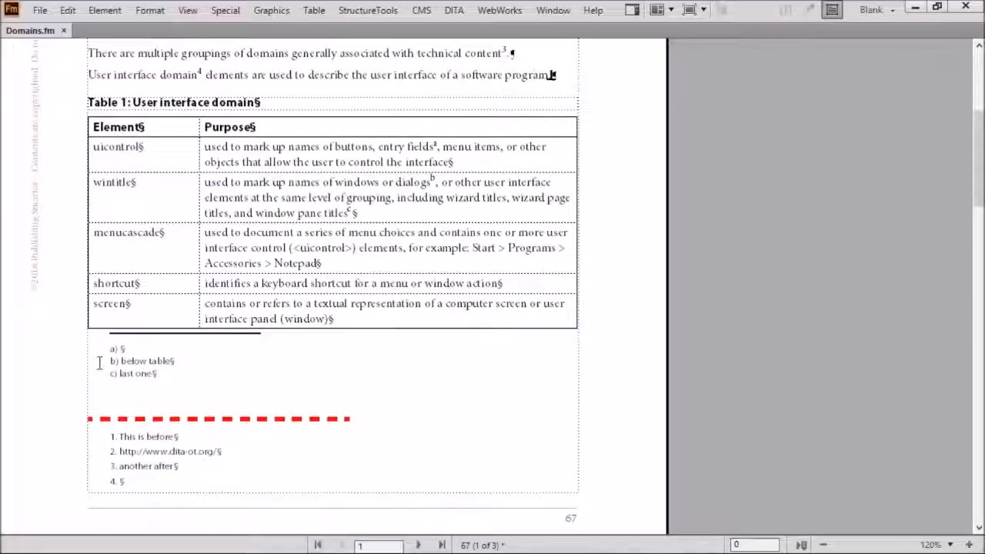
pyautogui.moveTo(69, 322); pyautogui.dragTo(286, 351)
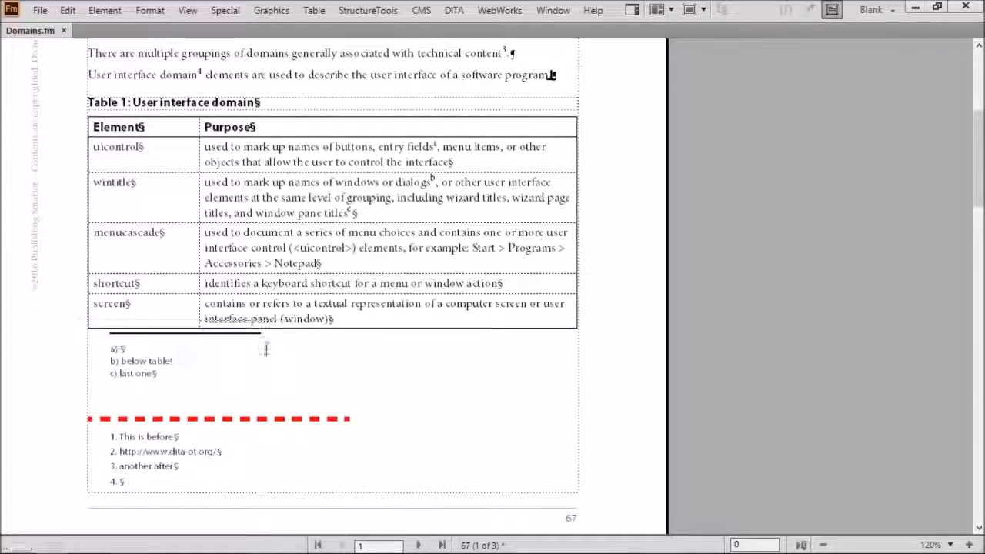
pyautogui.click(154, 352)
pyautogui.moveTo(59, 398); pyautogui.dragTo(375, 436)
pyautogui.moveTo(134, 436); pyautogui.dragTo(149, 466)
pyautogui.click(123, 451)
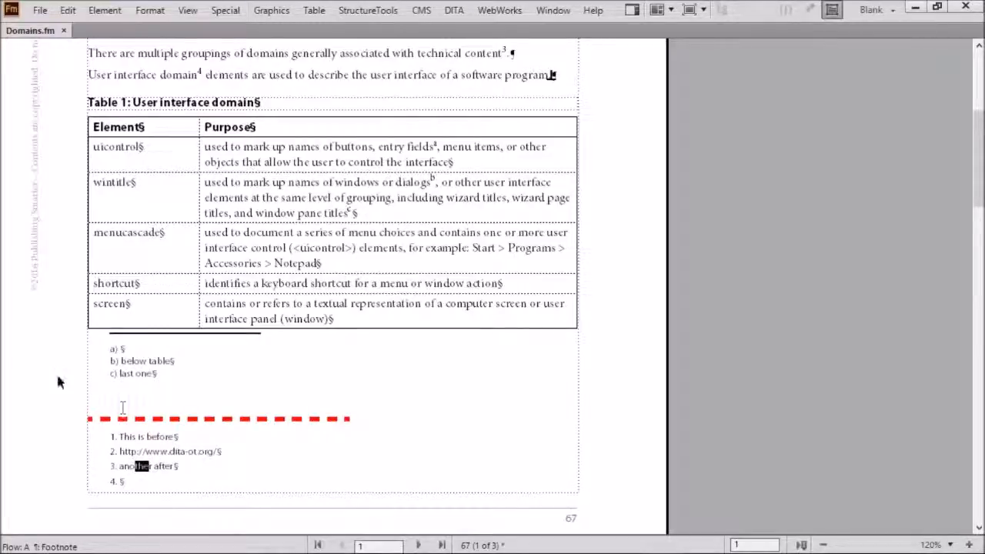